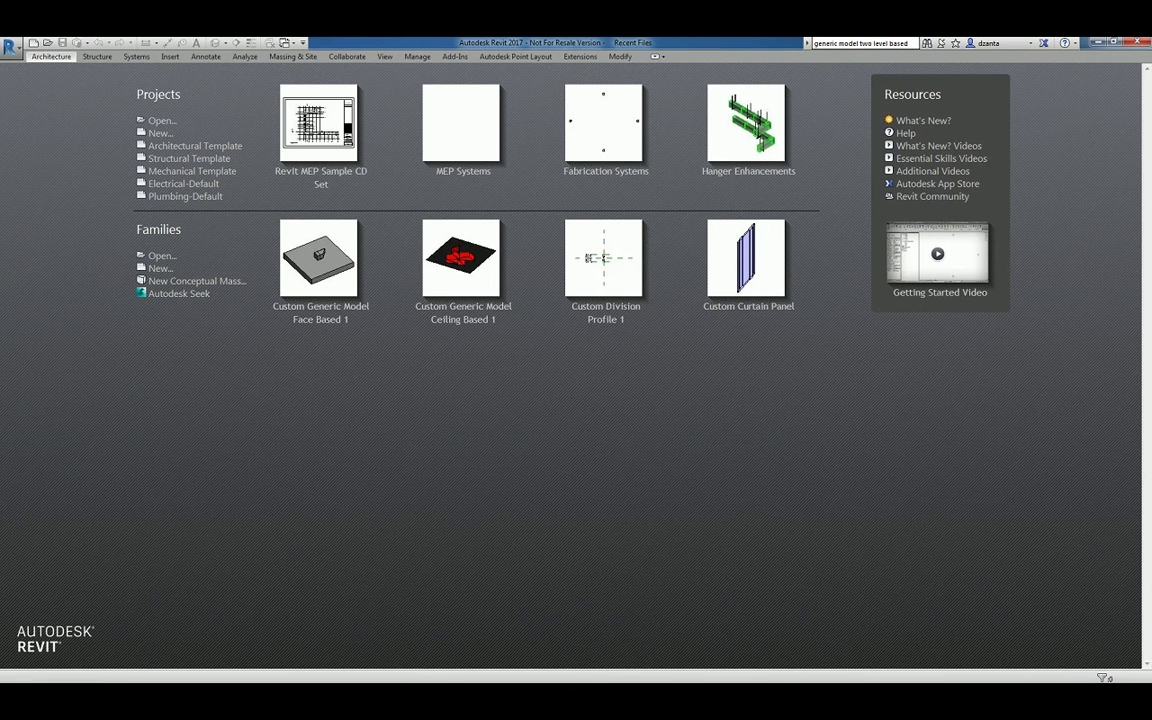
Step: Start a new family from the Generic Model wall based.rft template
click(530, 449)
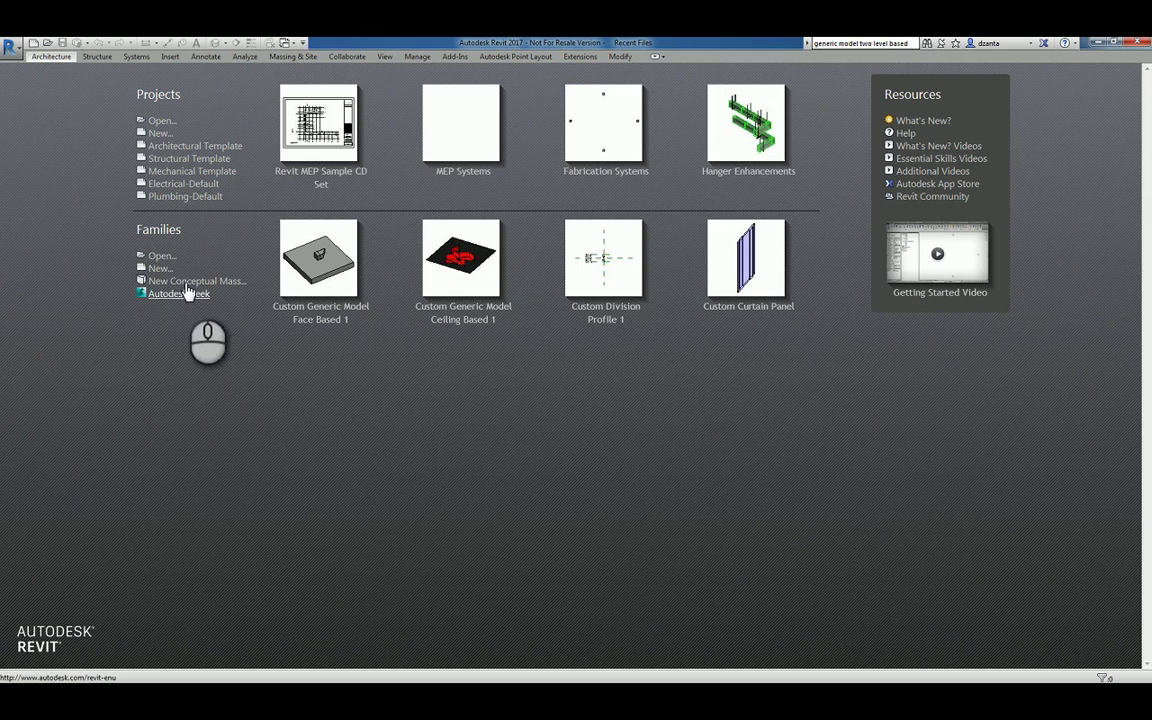
click(160, 268)
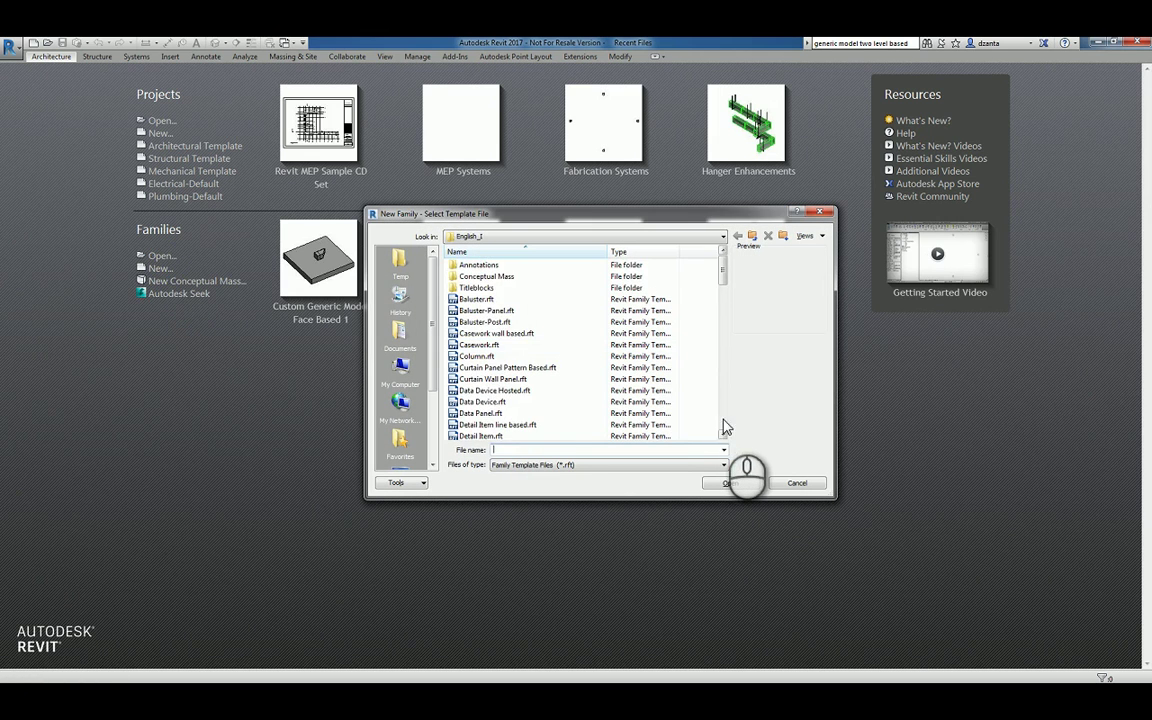
click(726, 427)
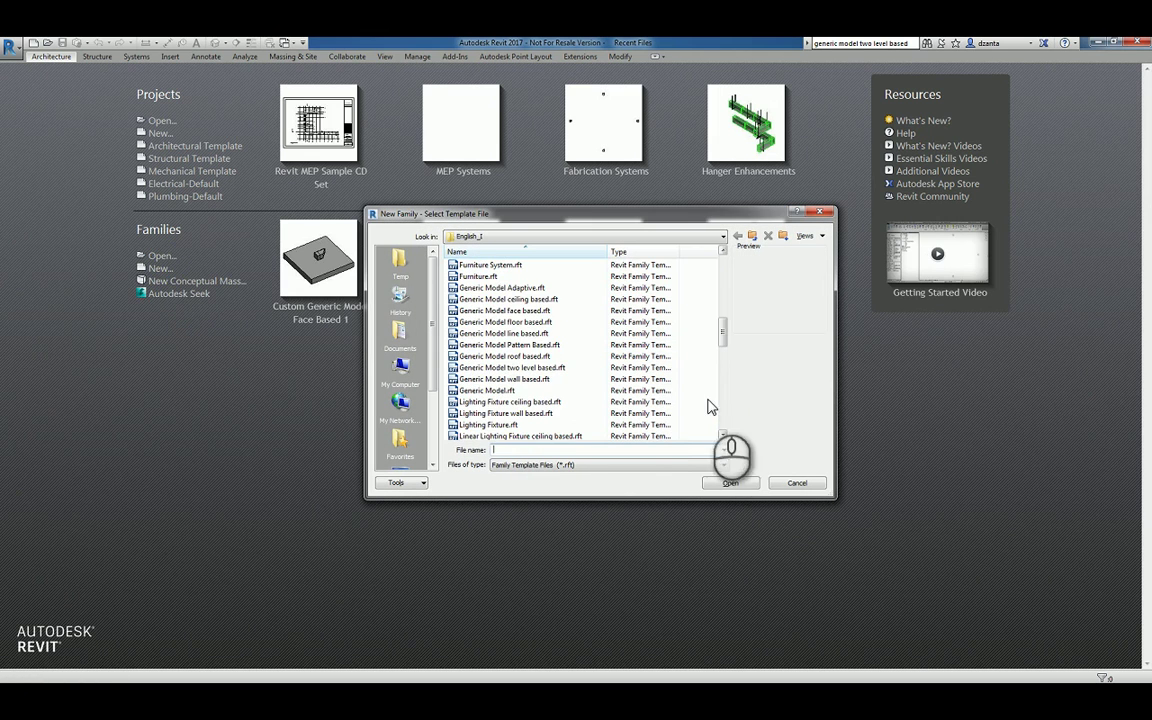
click(549, 379)
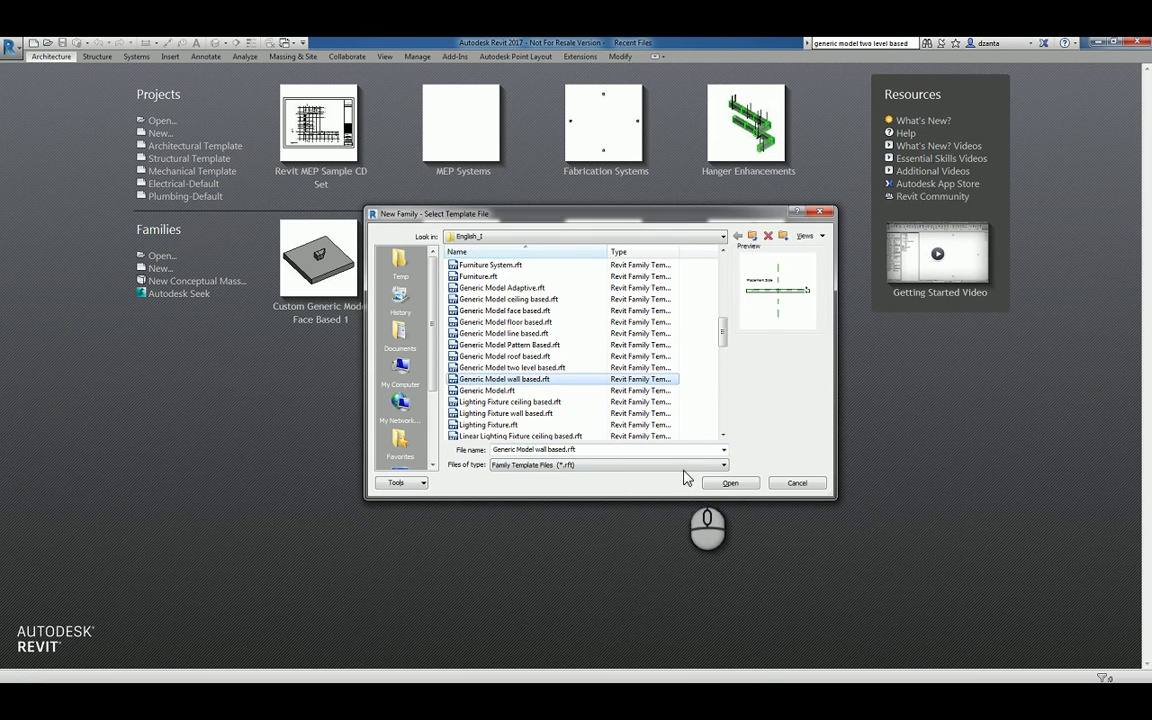
click(712, 484)
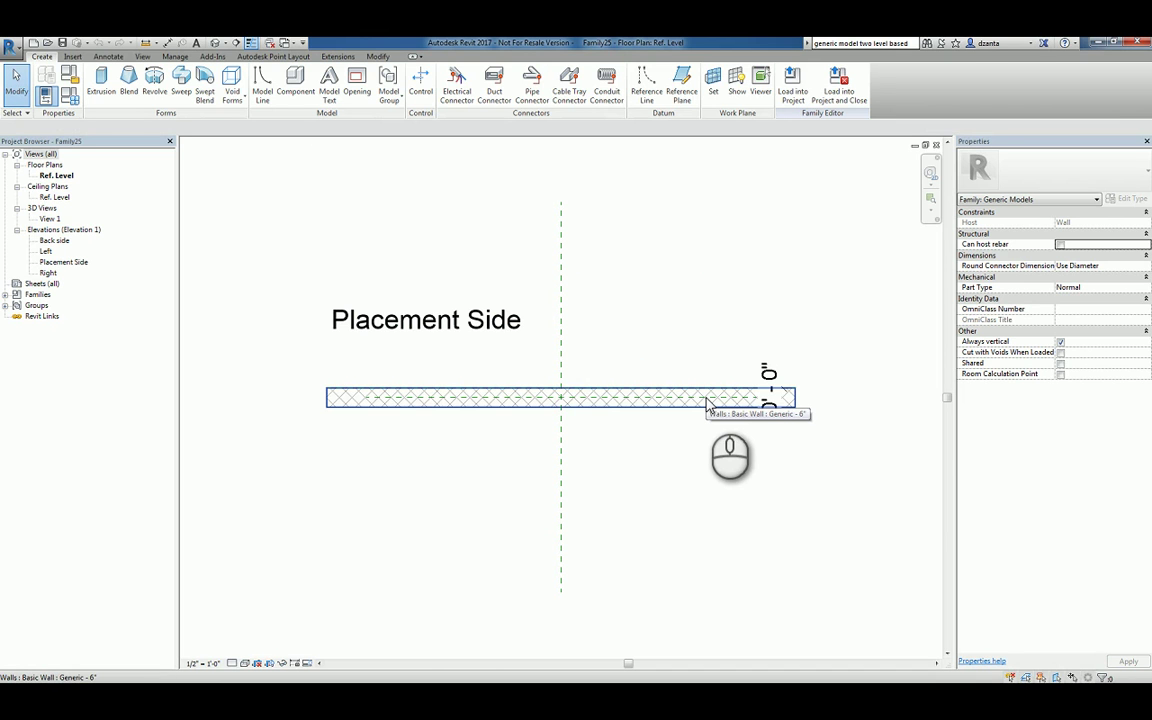
Step: View the Placement Side elevation, fit it, then switch to the Left elevation
double_click(80, 264)
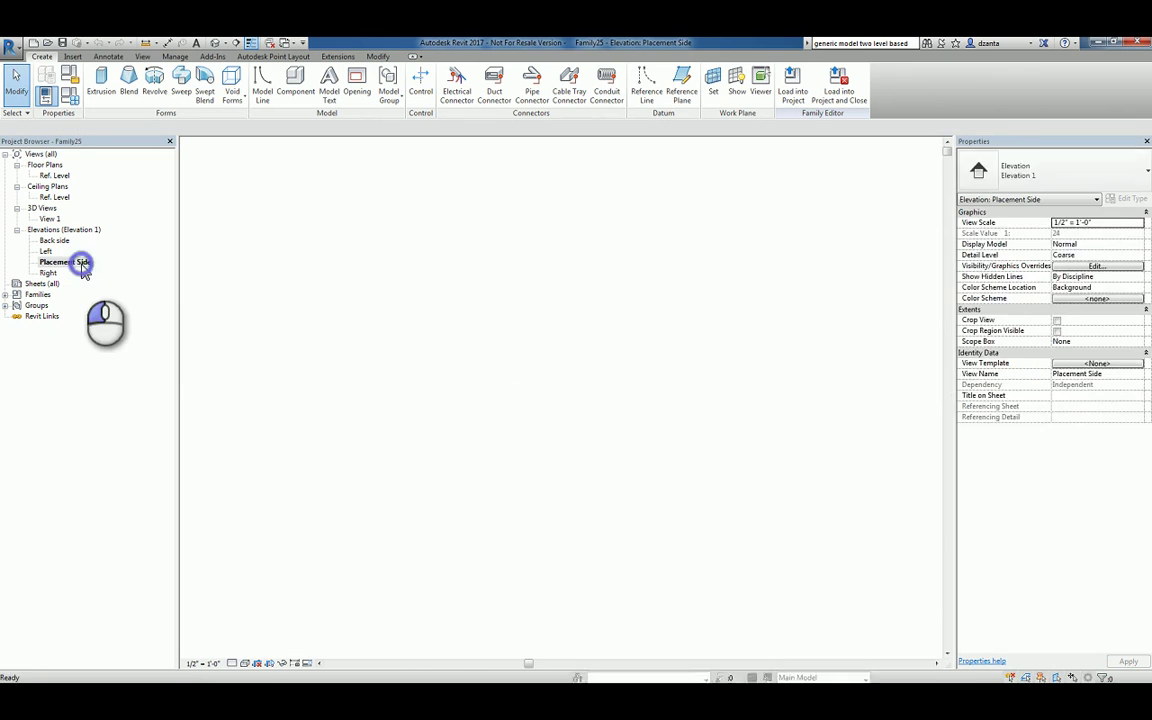
middle_click(350, 352)
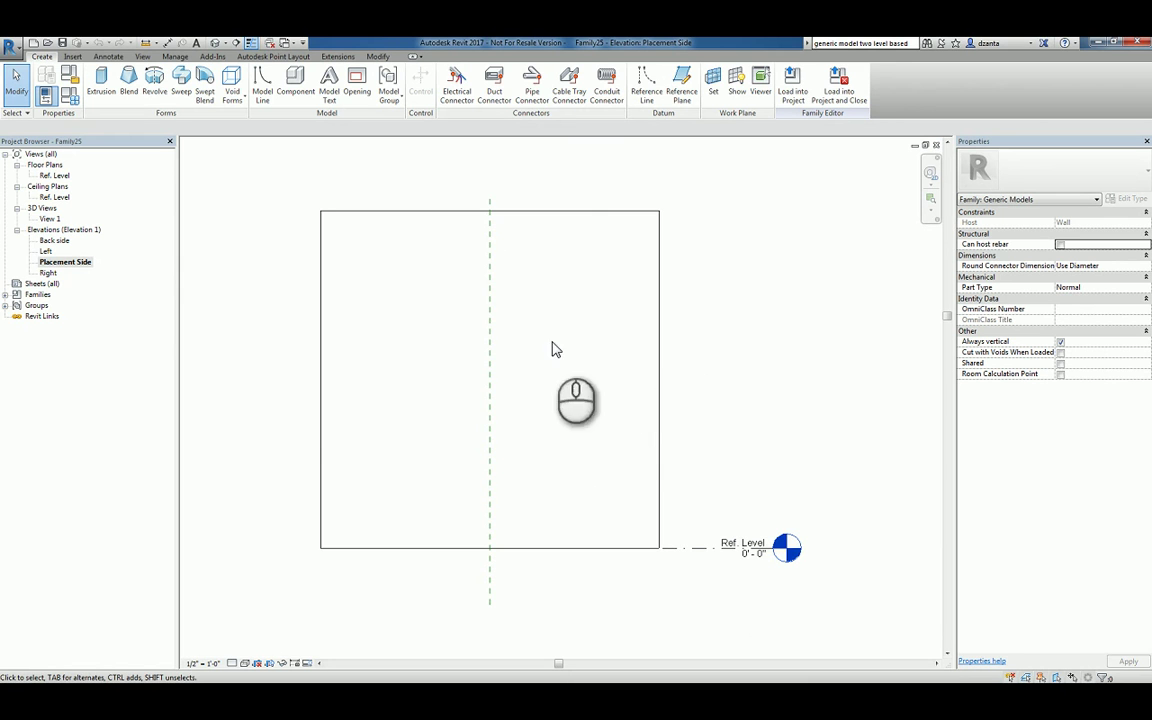
double_click(46, 252)
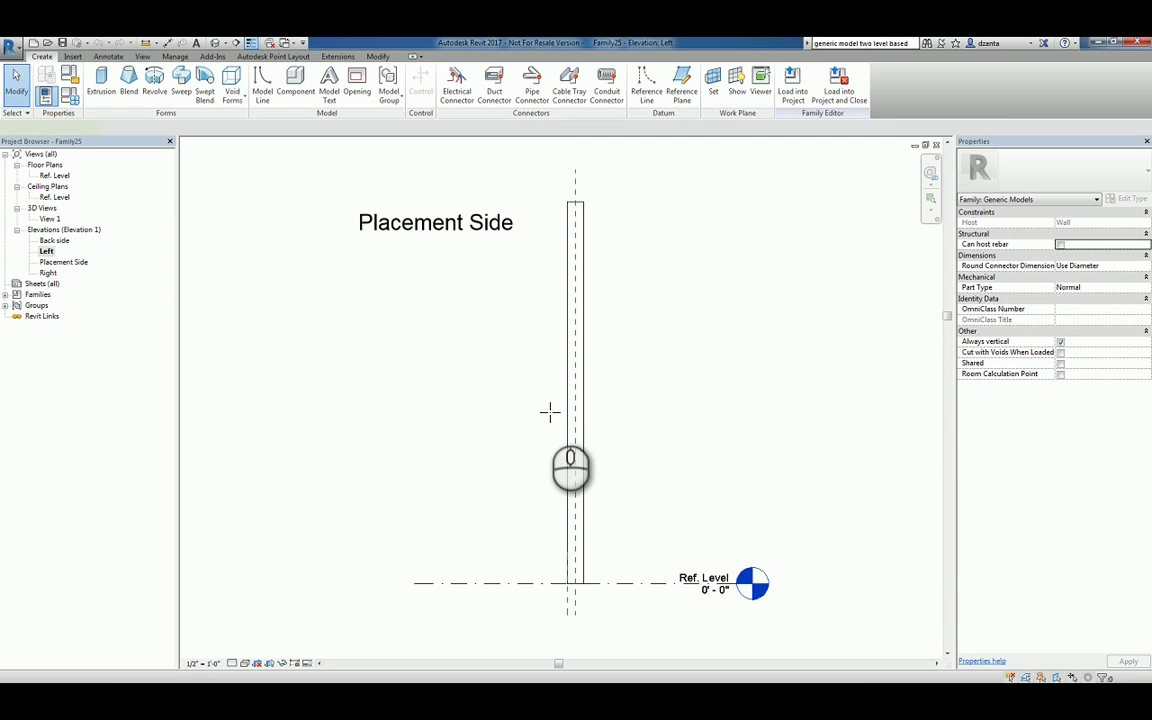
Step: Draw two horizontal reference planes across the wall and a tall vertical one beside it
key(p)
click(507, 404)
click(610, 404)
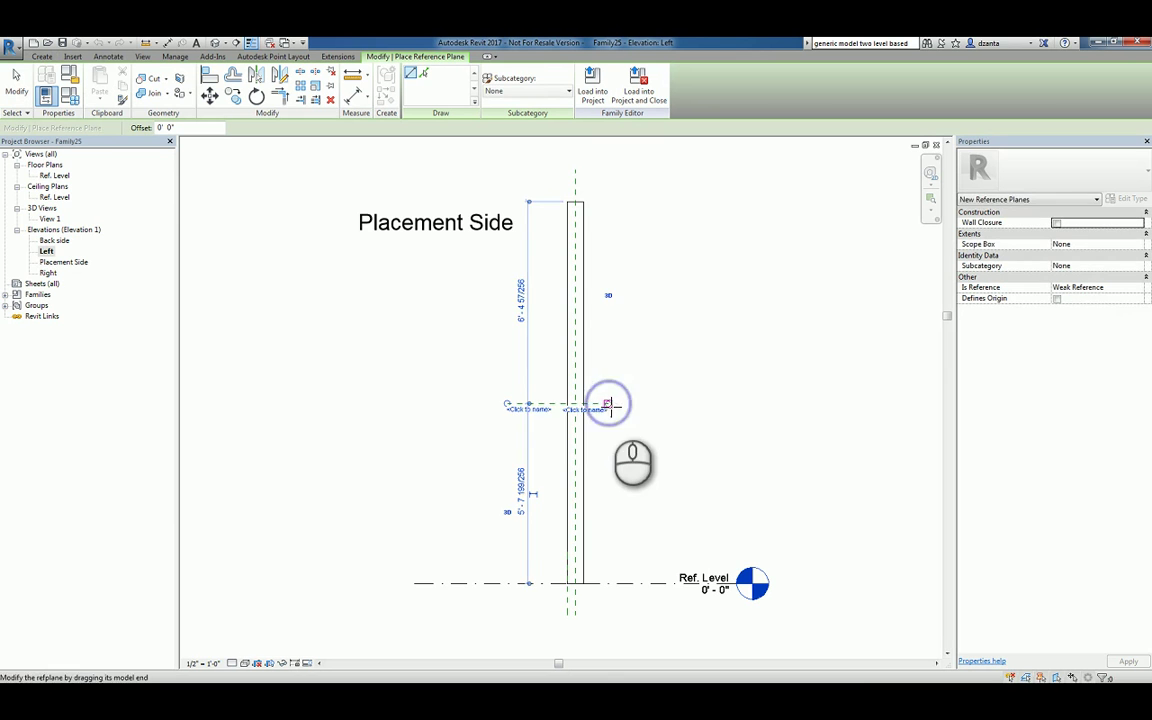
click(513, 372)
click(621, 373)
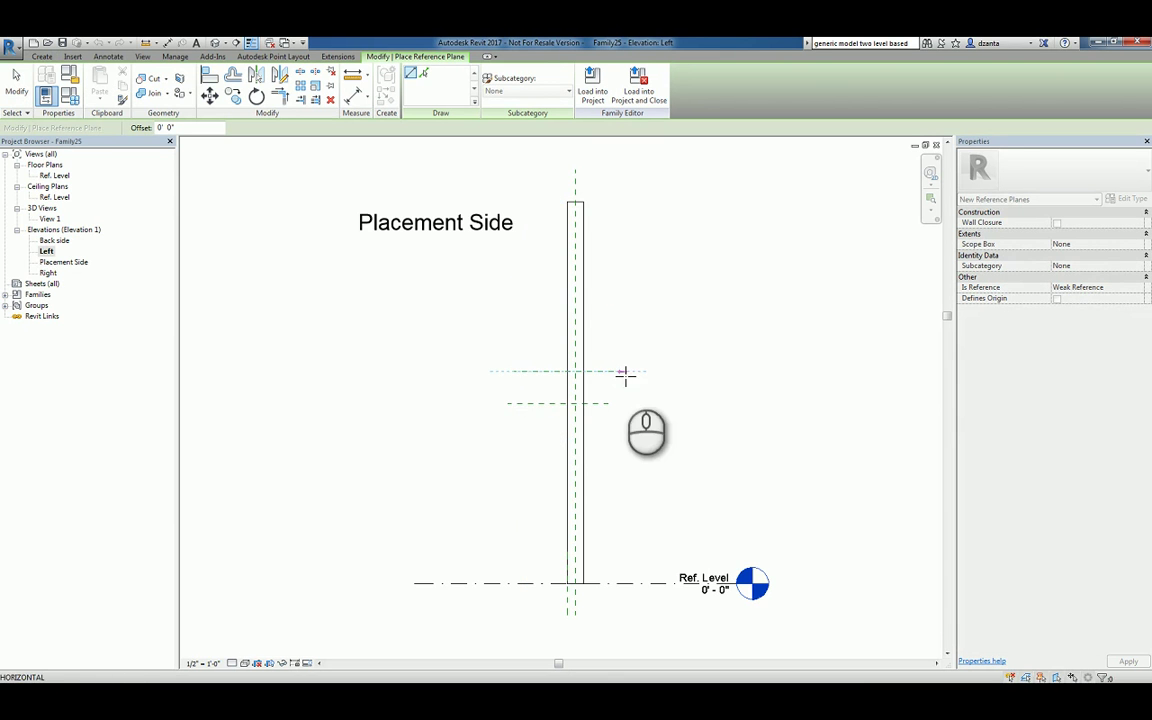
scroll(553, 408, up, 4)
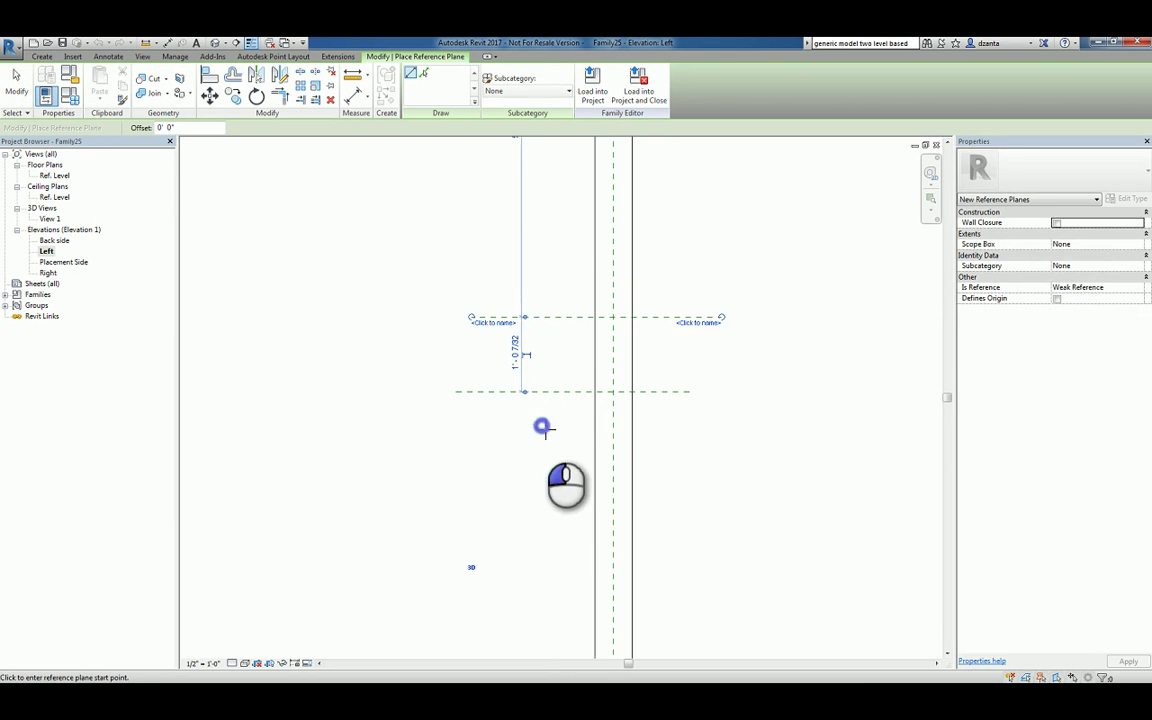
click(542, 422)
click(542, 287)
scroll(543, 287, up, 3)
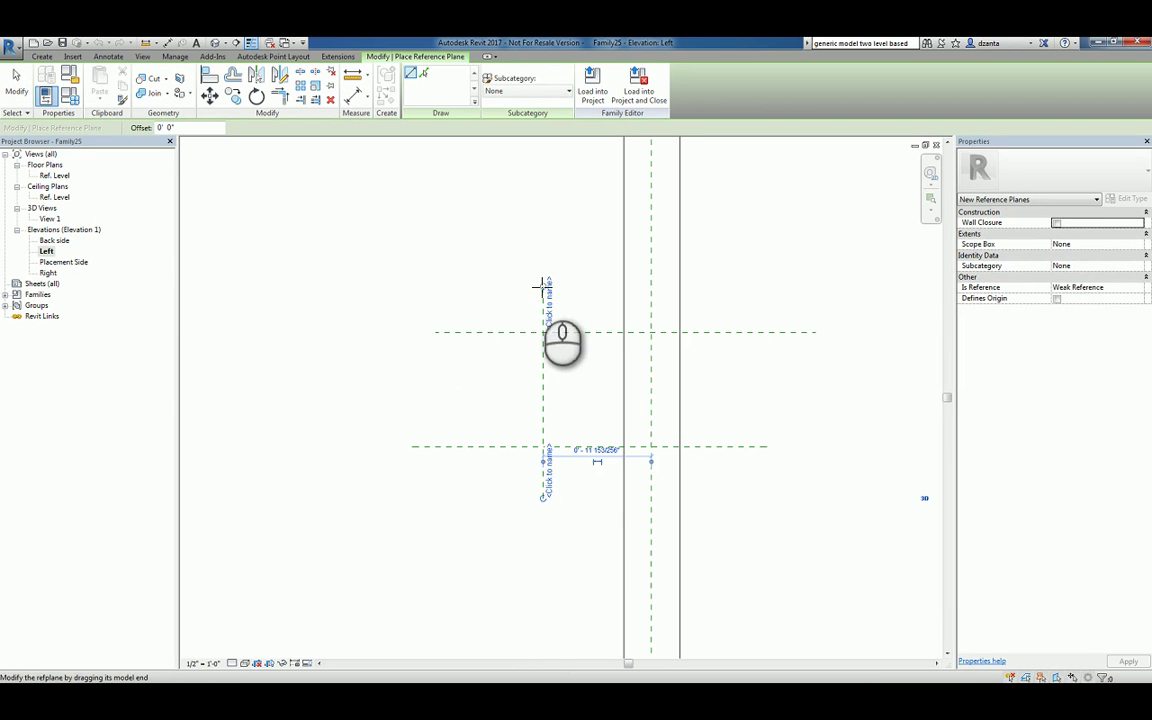
Step: Add two more vertical and two more horizontal reference planes near the wall
click(609, 471)
click(610, 315)
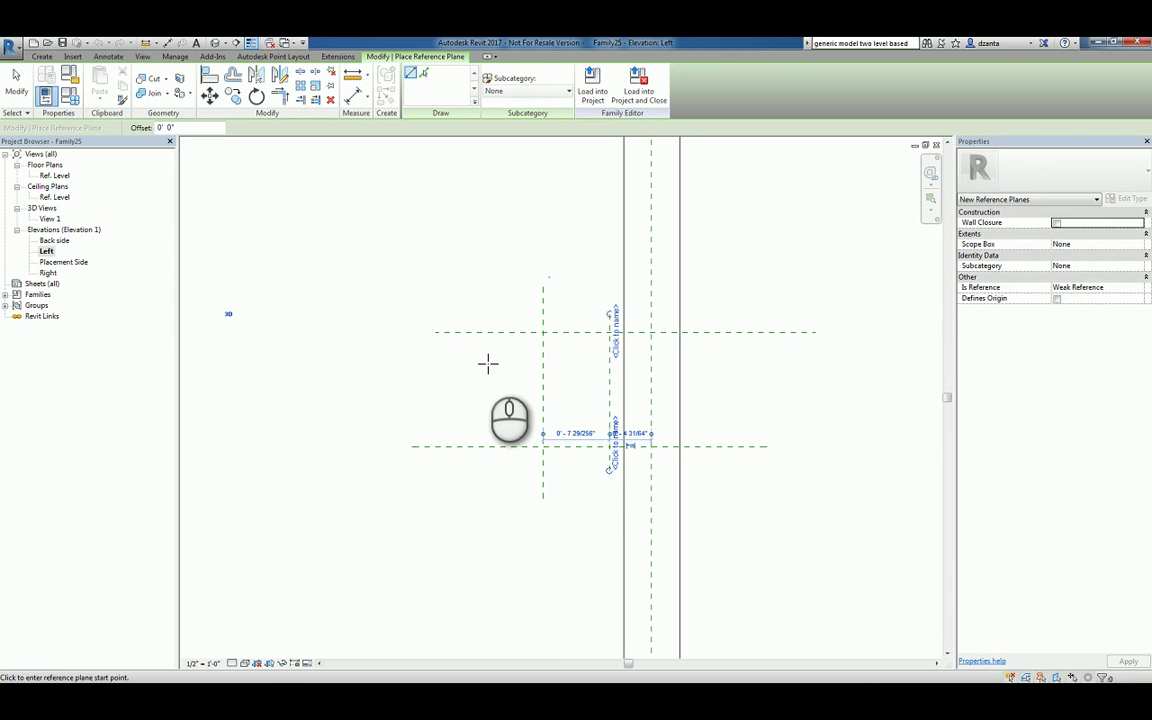
click(596, 412)
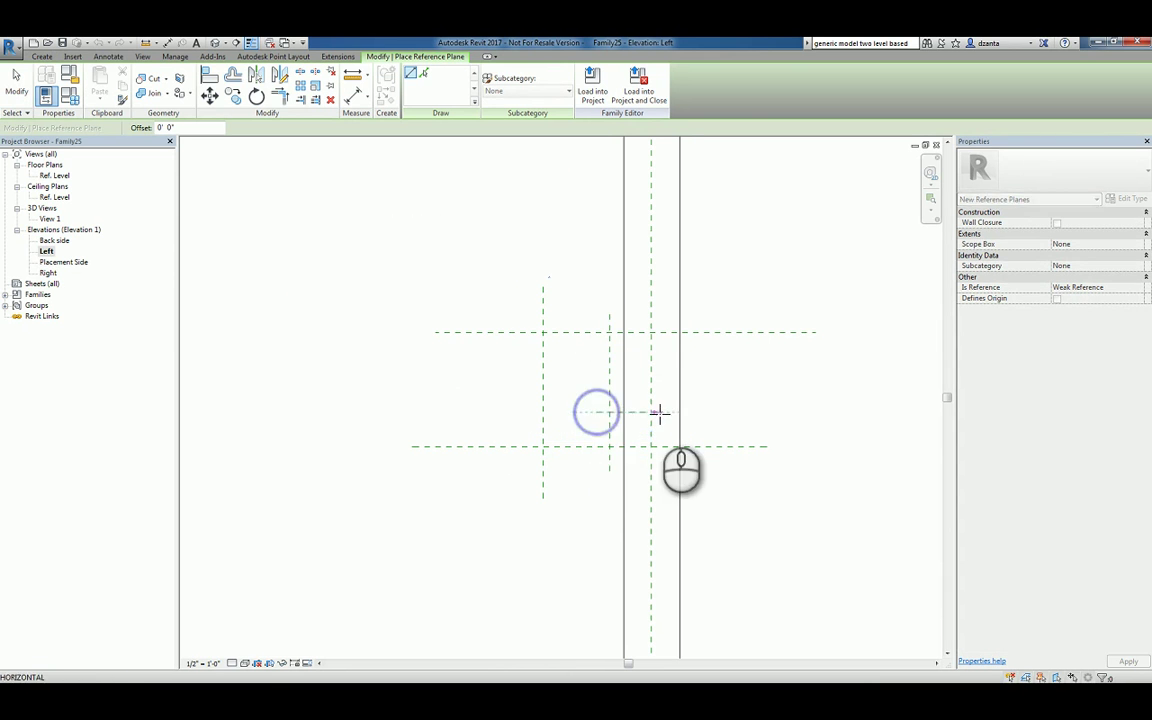
click(643, 412)
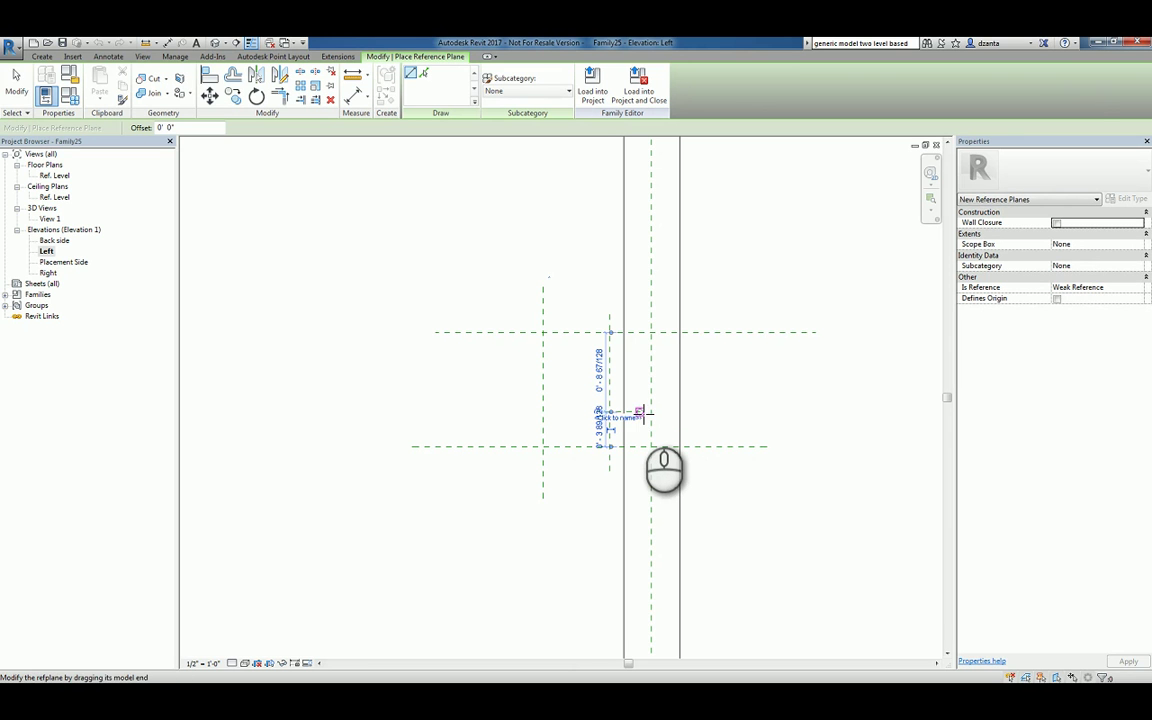
click(554, 477)
click(554, 310)
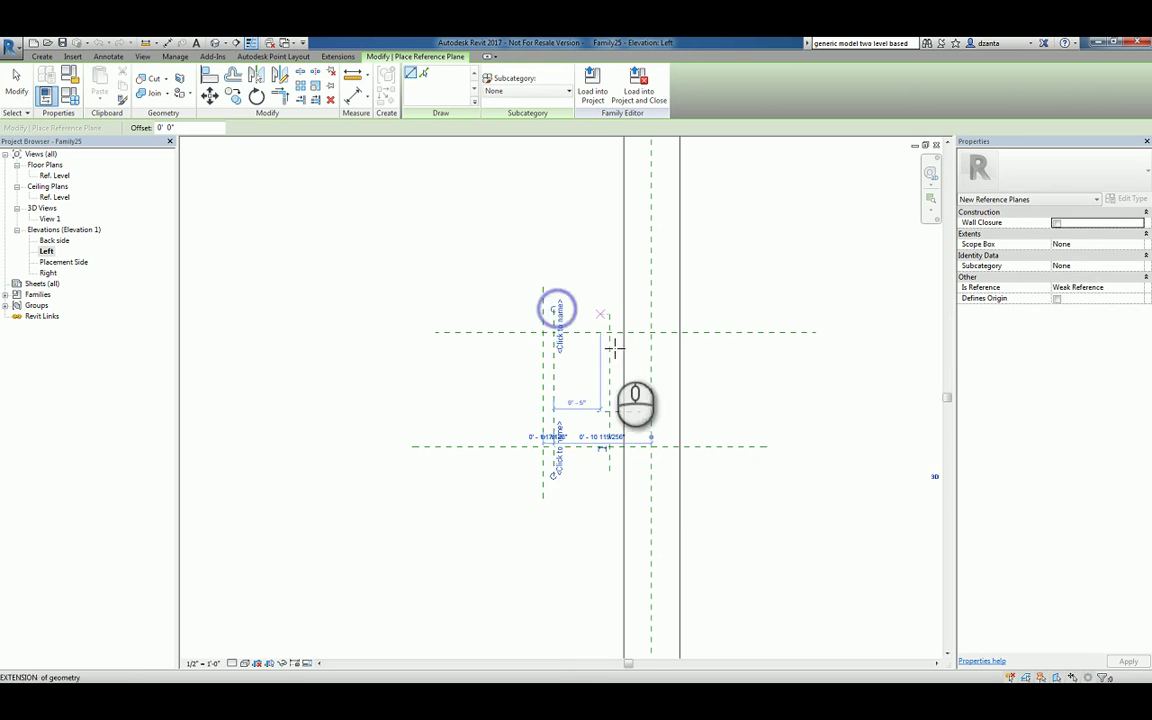
click(519, 434)
click(636, 434)
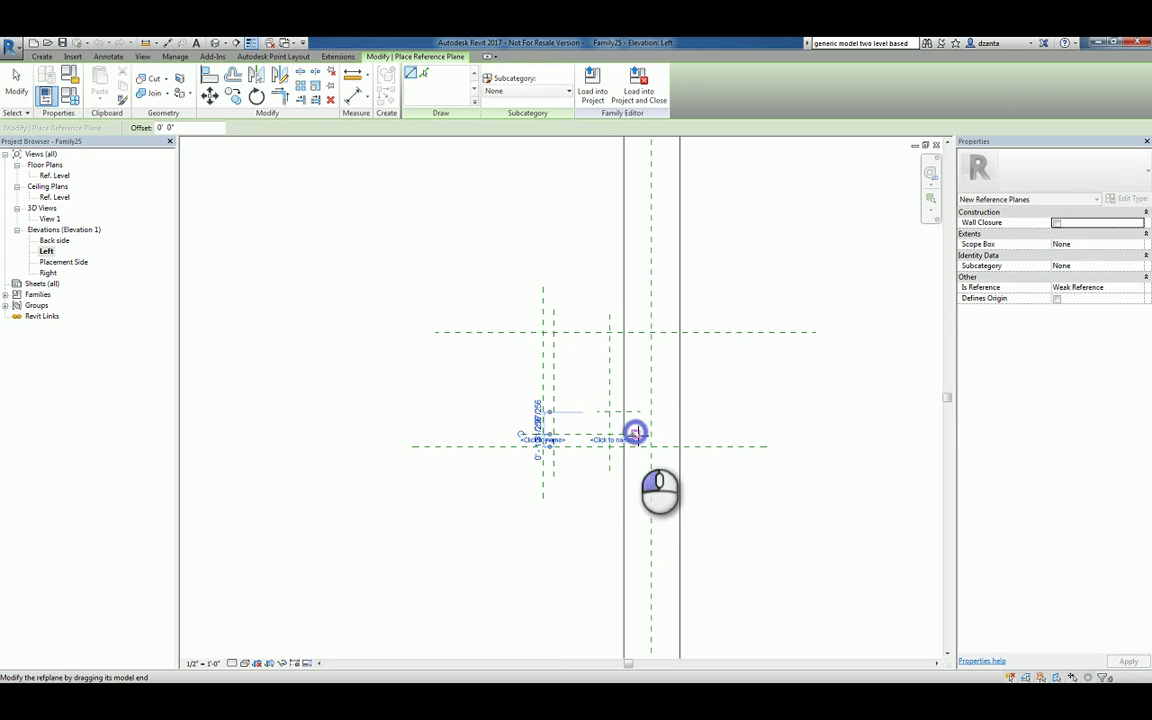
key(Escape)
key(Escape)
scroll(558, 437, up, 2)
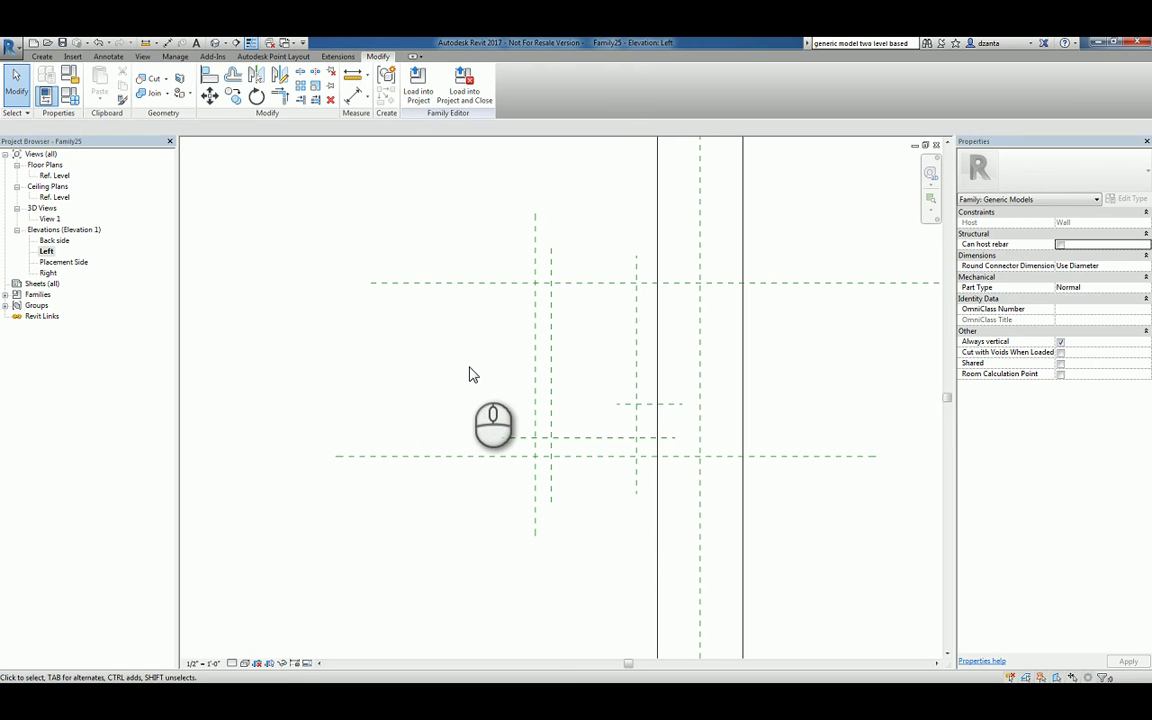
Step: Dimension the heights: 5' - 7 25/32" to Ref. Level and 1' - 0 7/32" for the bracket
key(i)
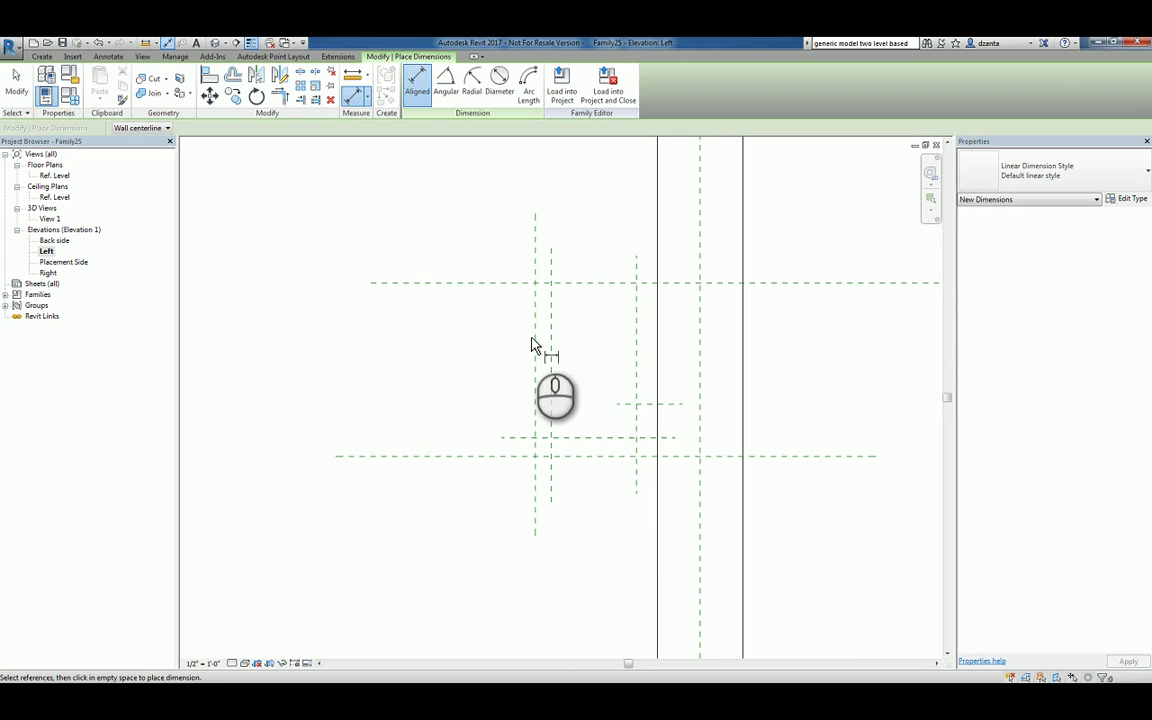
click(494, 457)
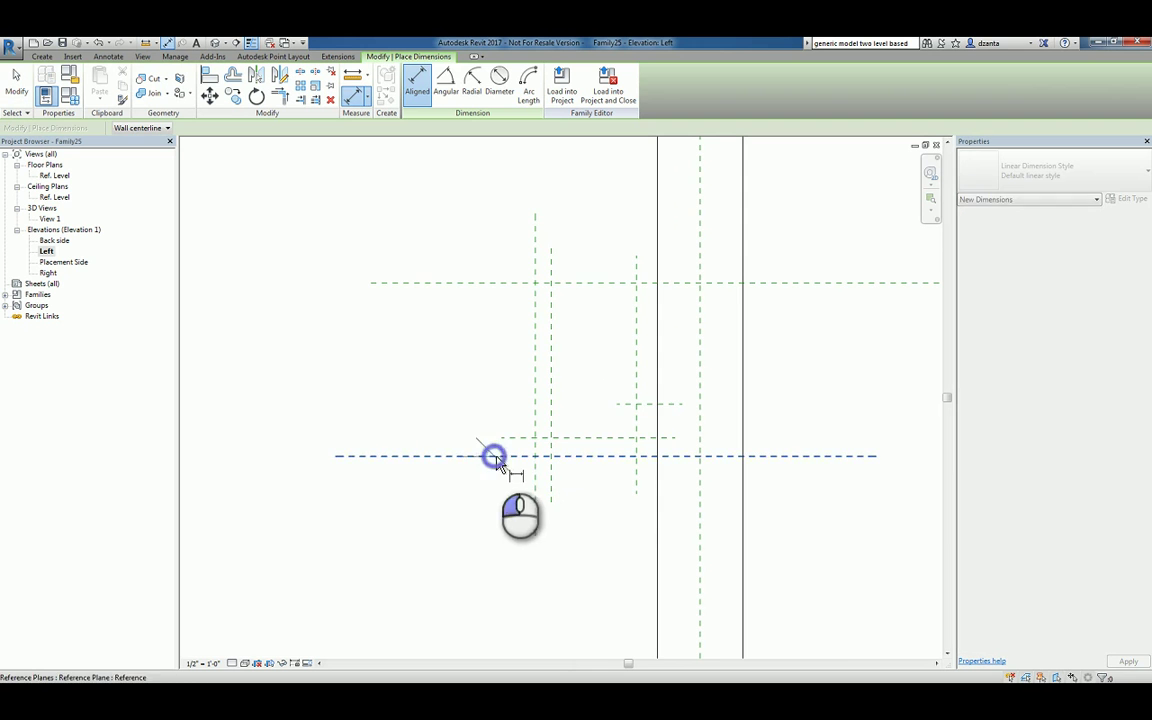
scroll(537, 492, down, 5)
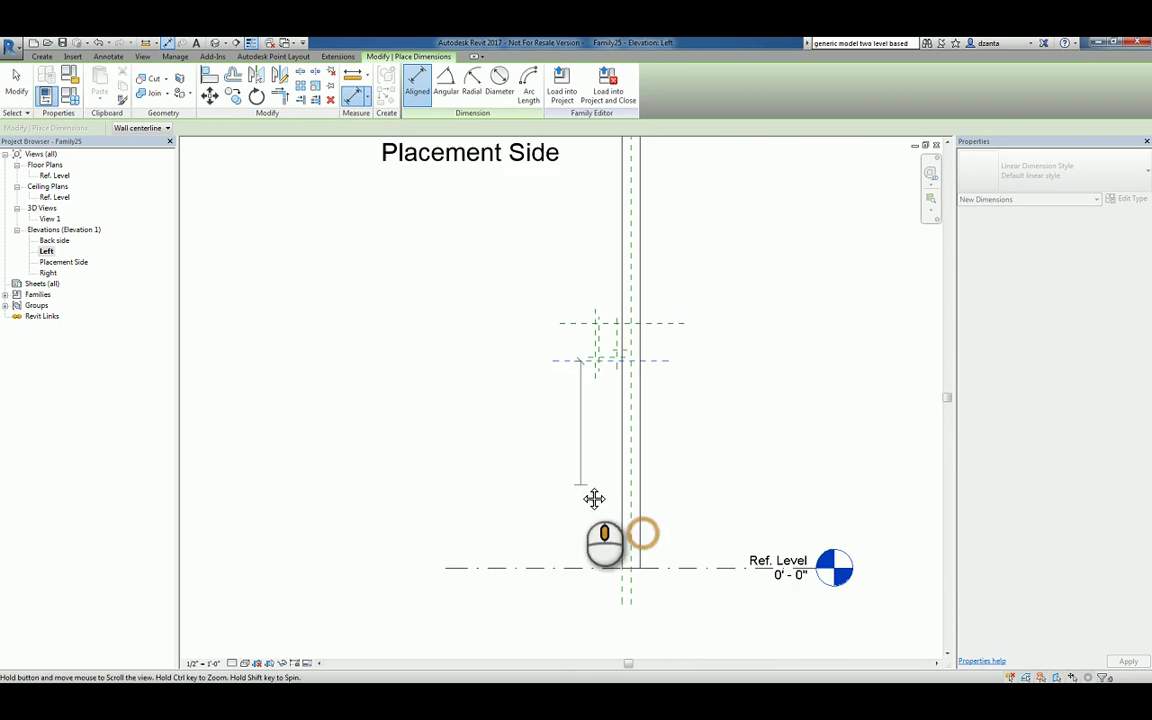
click(505, 566)
click(480, 480)
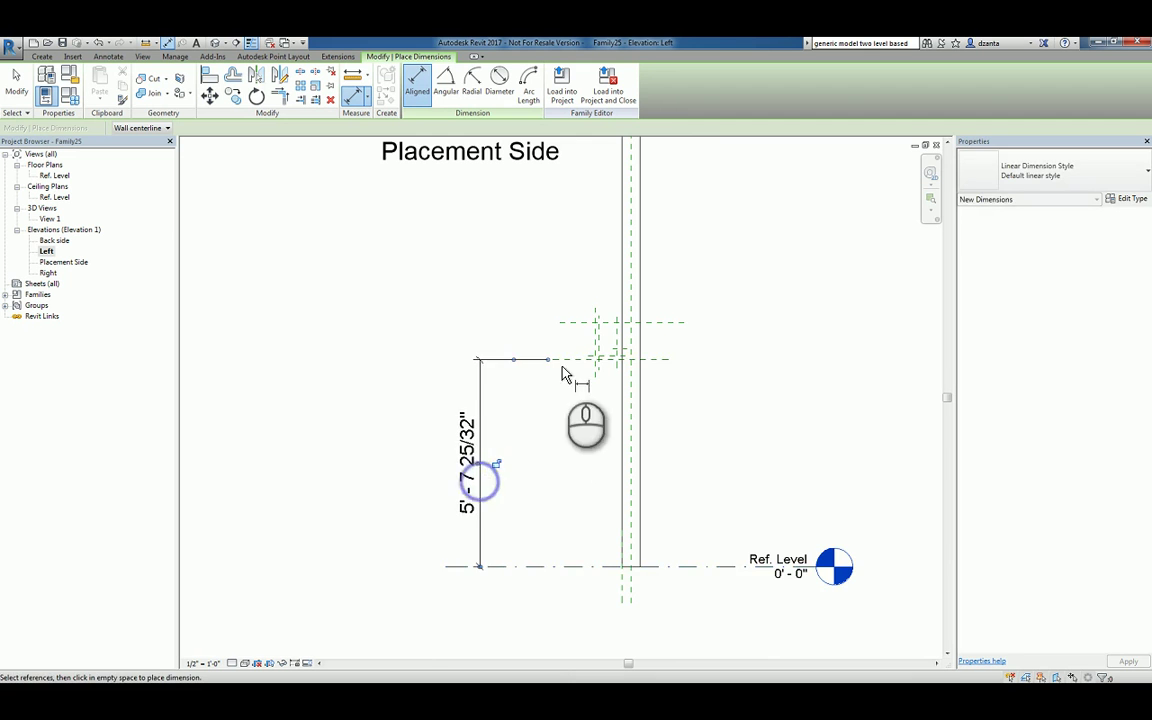
scroll(567, 365, up, 3)
click(578, 362)
click(582, 306)
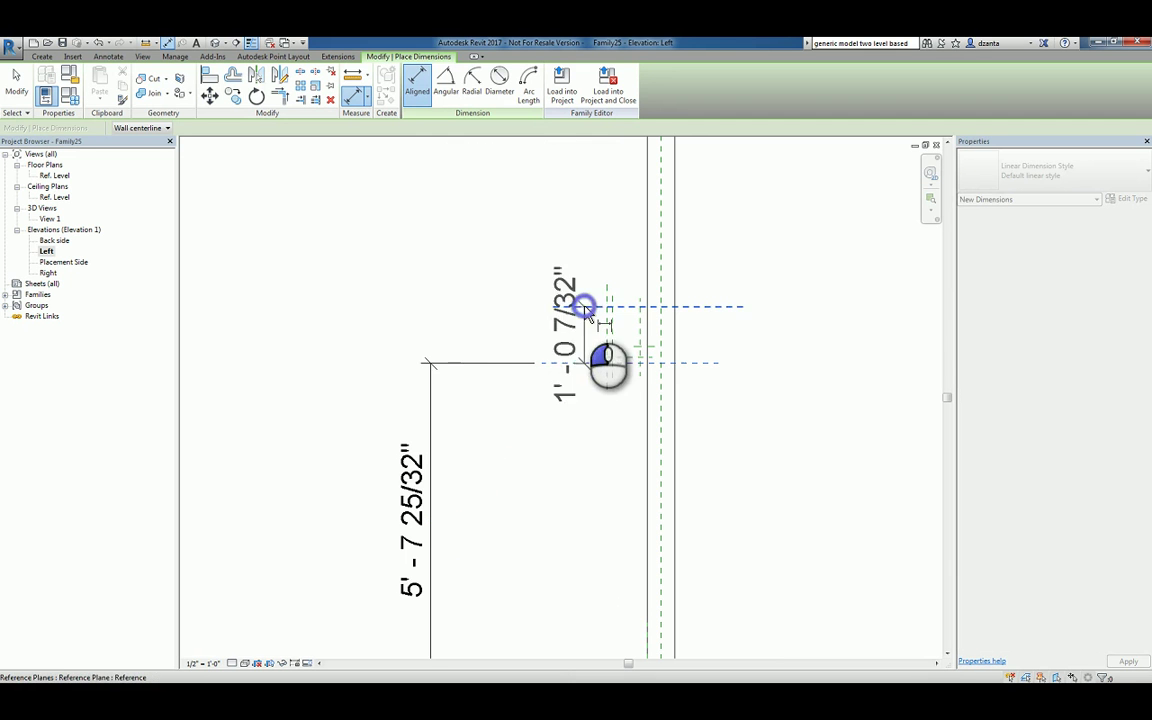
click(432, 250)
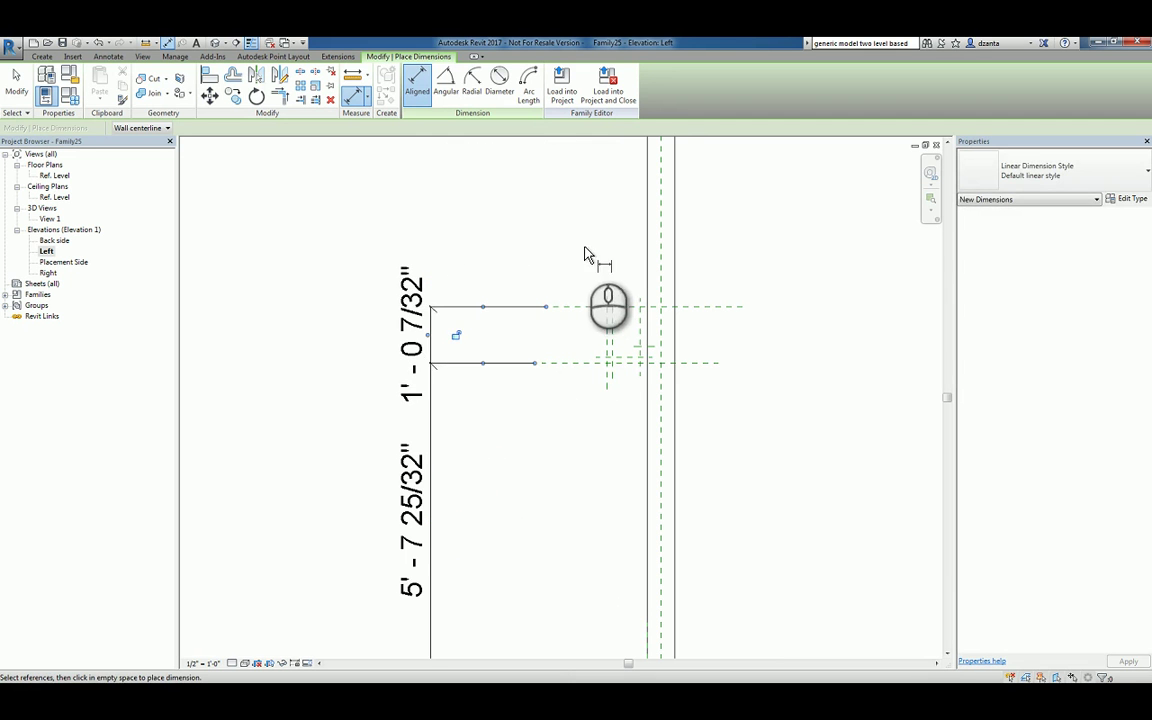
Step: Dimension the horizontal widths 0' - 8 19/32", 0' - 1 1/8" and 0' - 1 15/32"
click(607, 288)
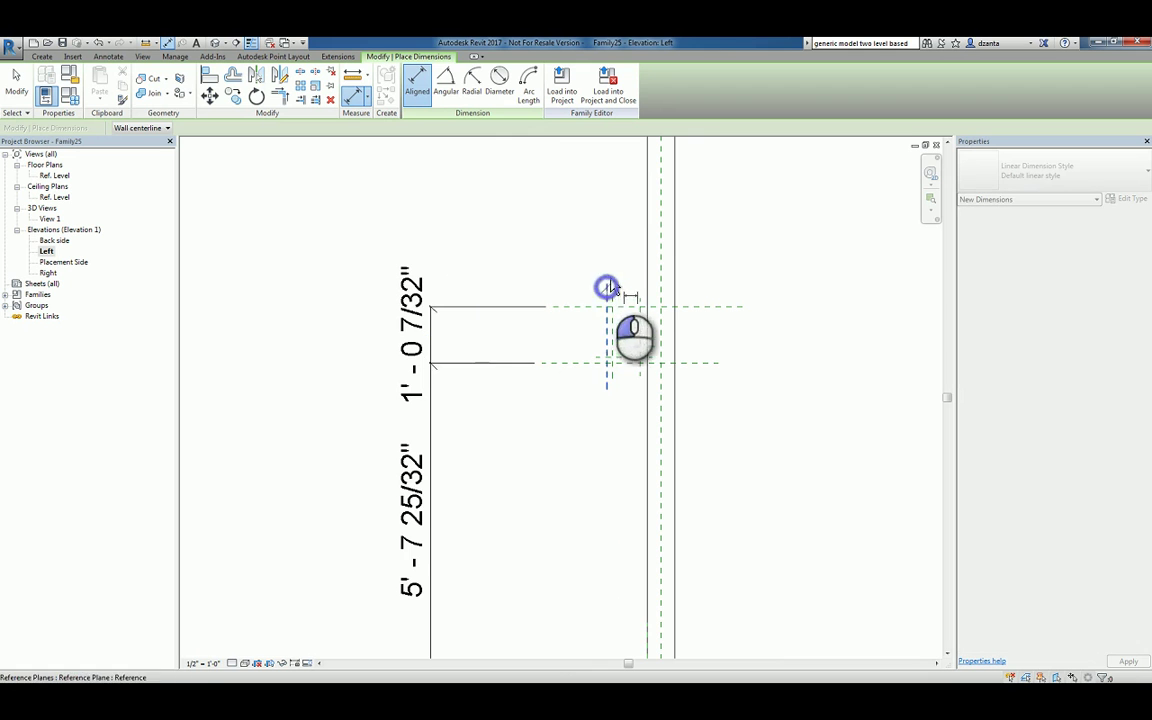
click(648, 242)
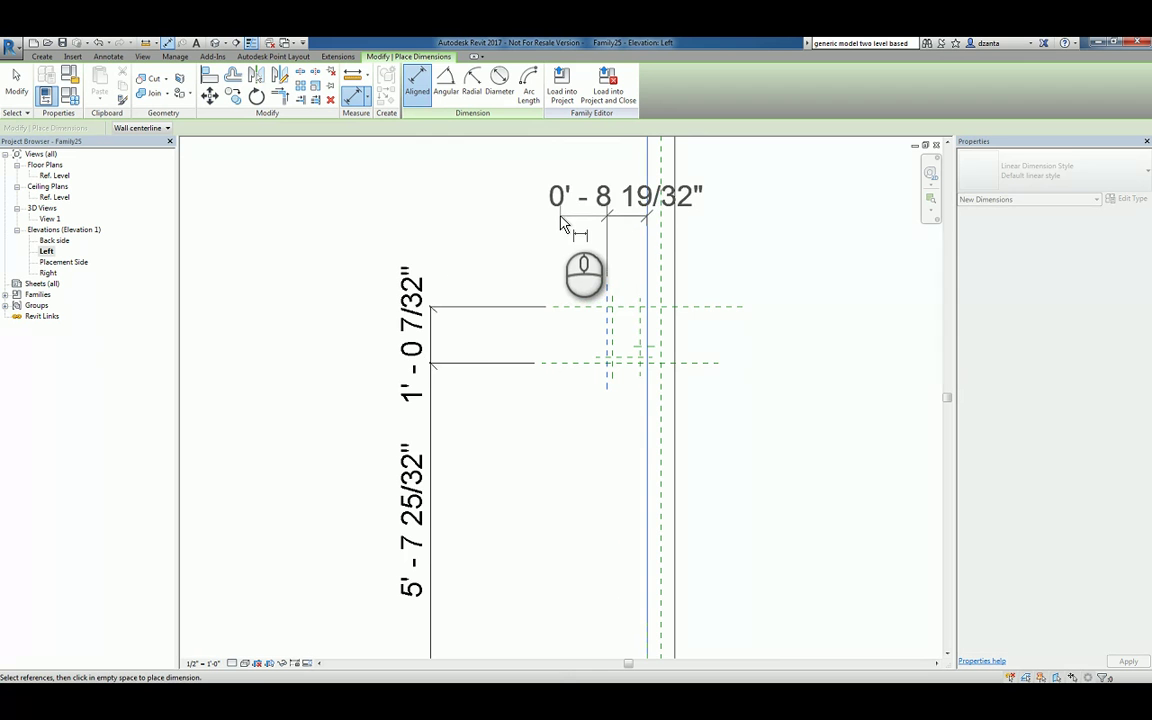
click(558, 214)
scroll(621, 421, up, 3)
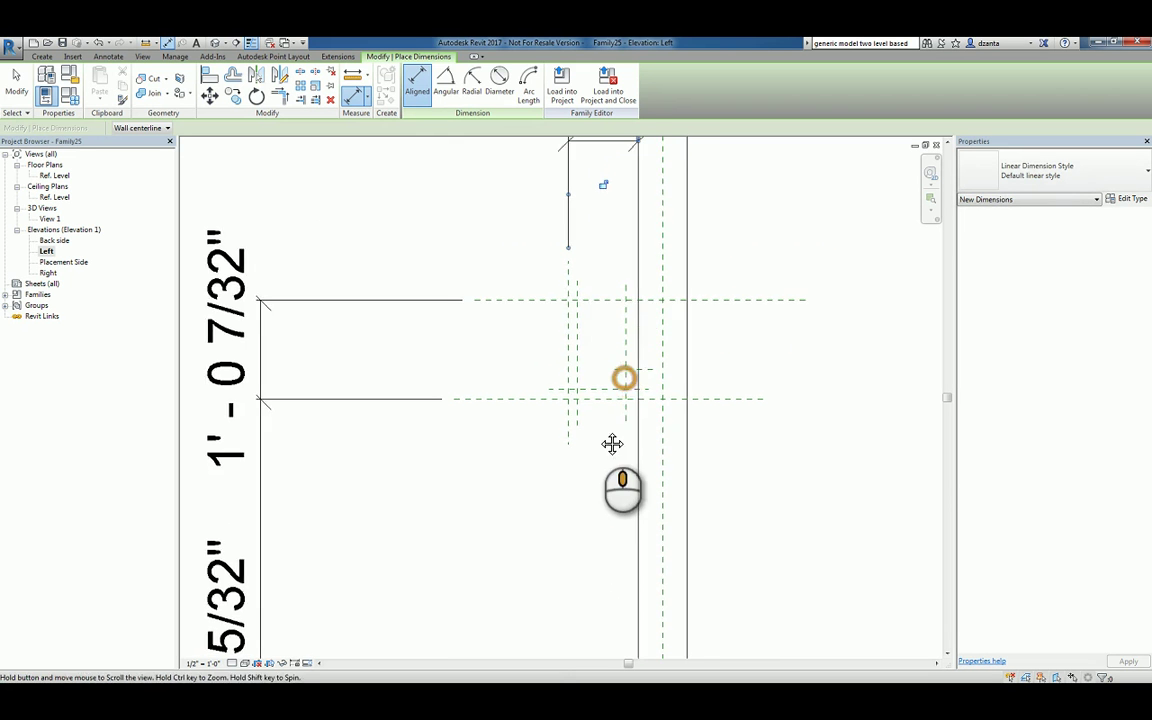
click(574, 322)
click(567, 320)
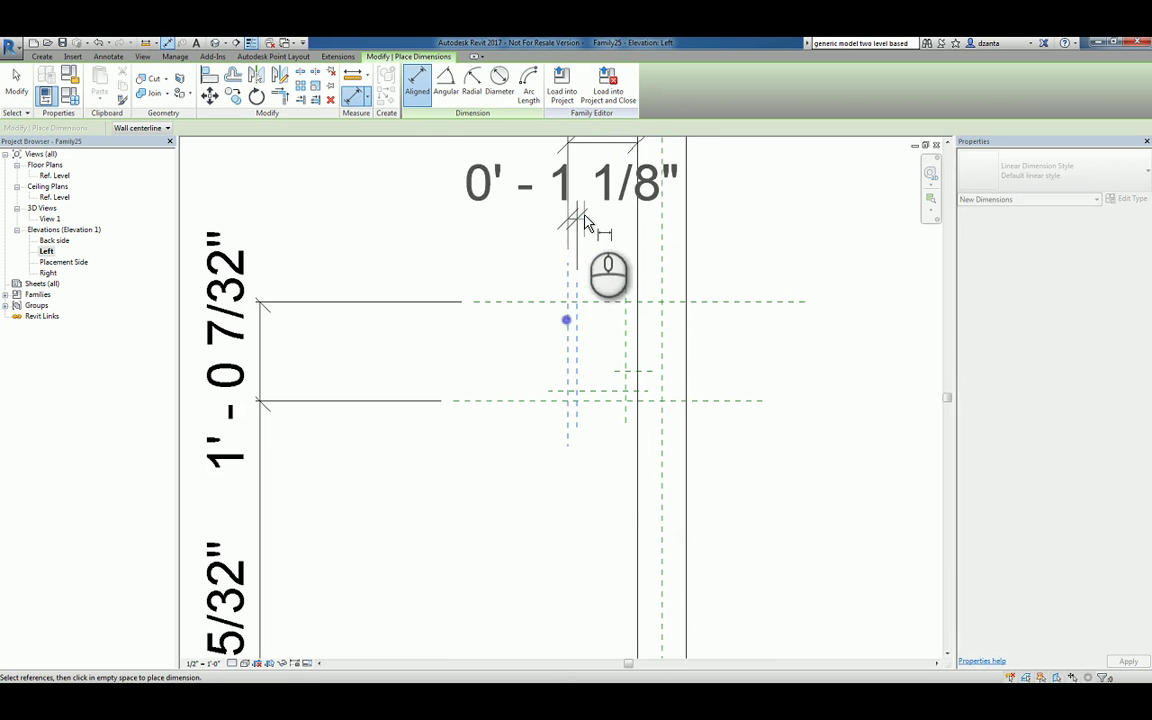
click(585, 208)
click(623, 289)
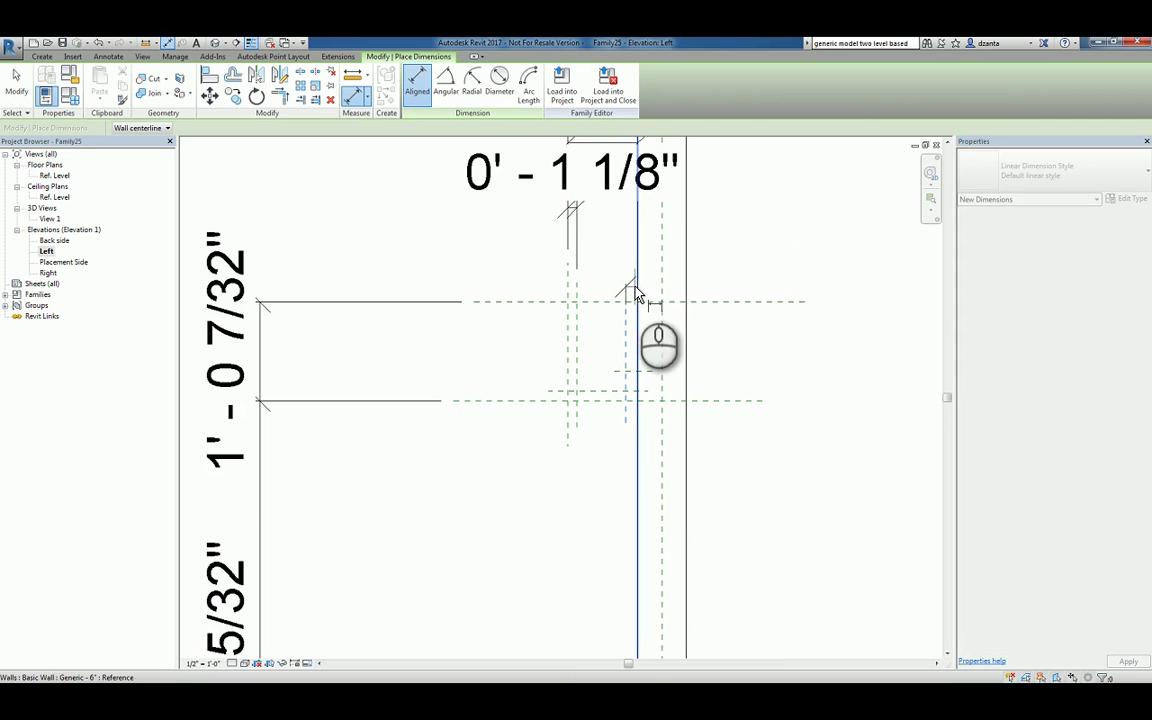
click(635, 288)
click(631, 250)
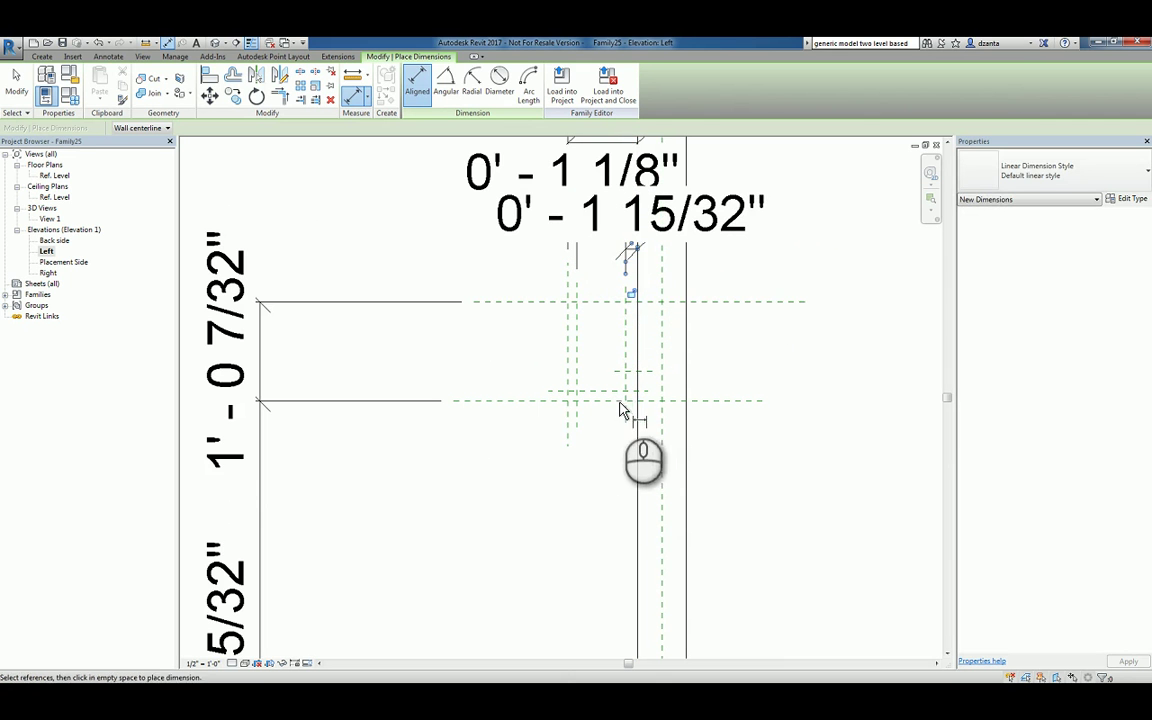
Step: Add the vertical 0' - 1 5/16" and 0' - 3 11/16" dimensions on the right
click(617, 391)
click(617, 399)
click(848, 378)
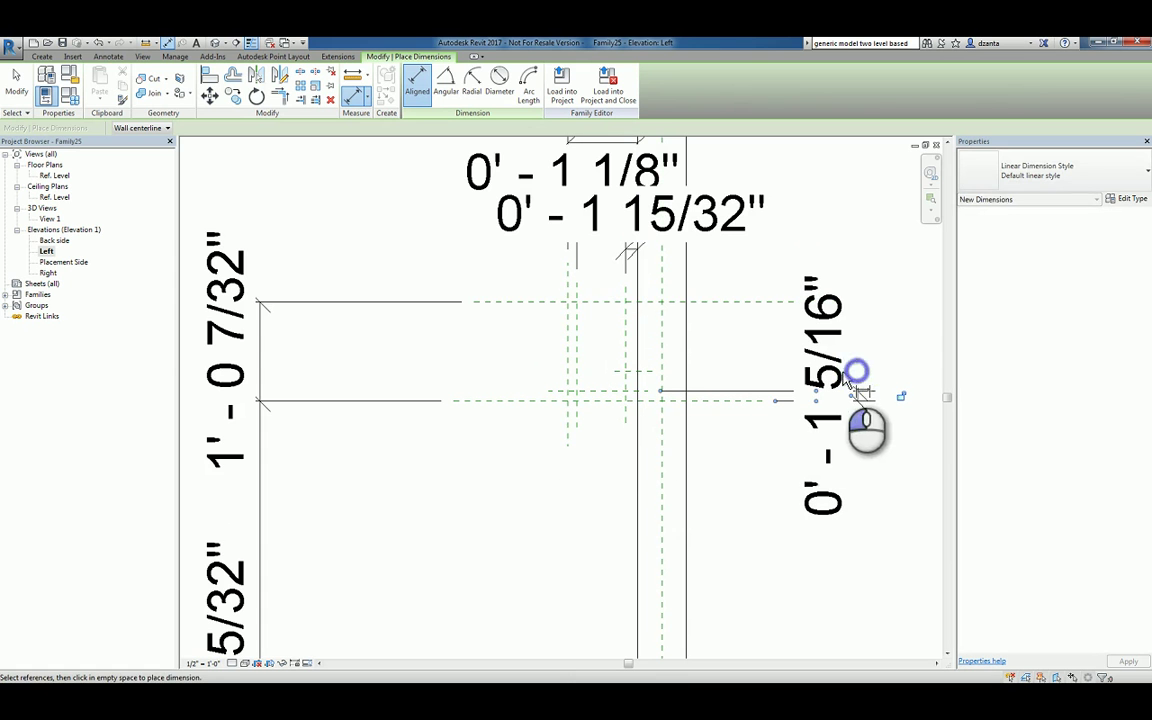
click(617, 369)
click(610, 400)
middle_drag(753, 466, 664, 486)
scroll(730, 480, down, 3)
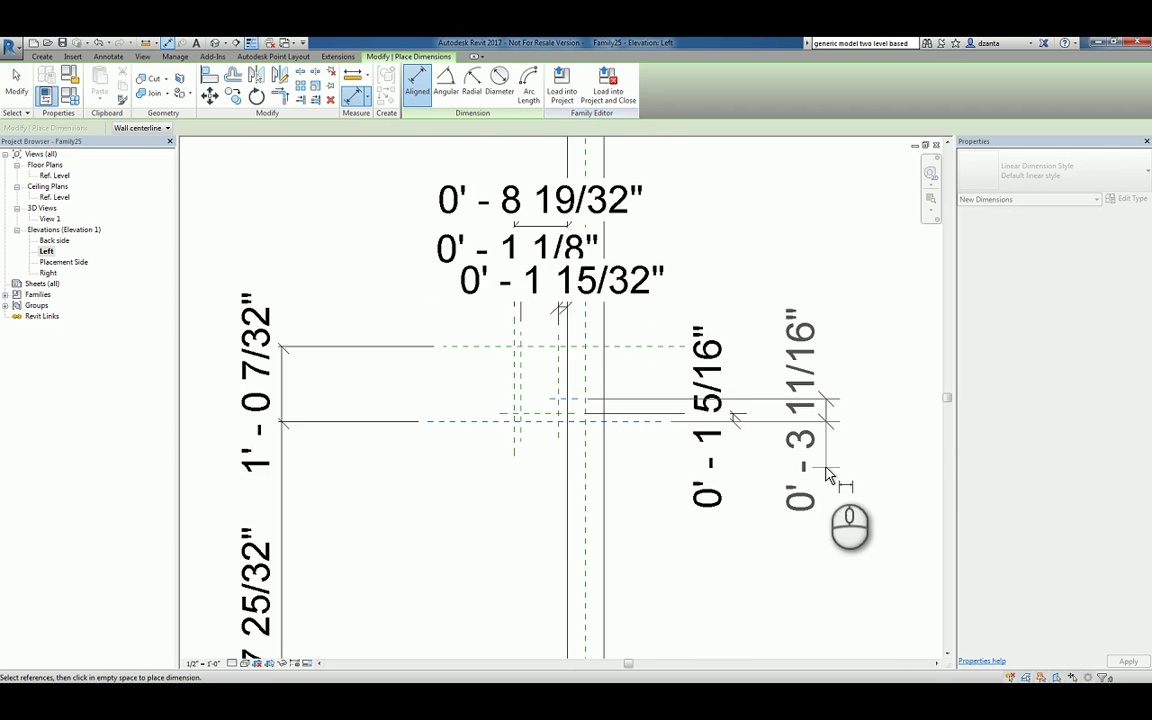
click(823, 468)
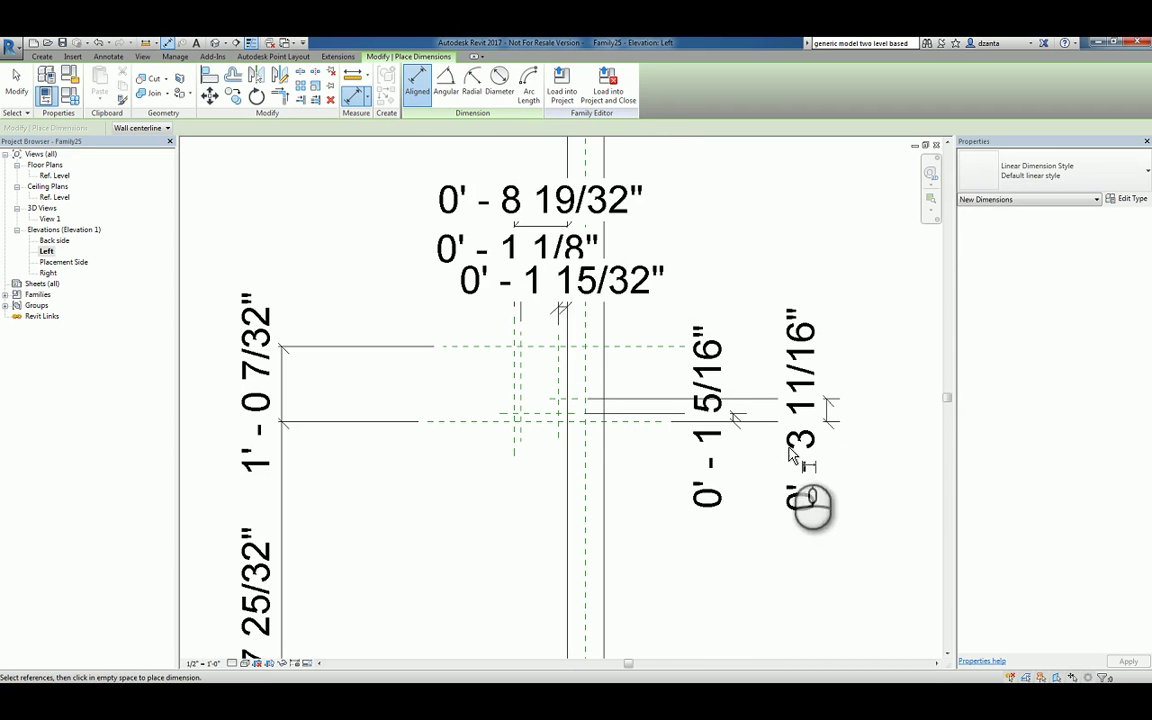
key(Escape)
key(Escape)
scroll(575, 408, up, 2)
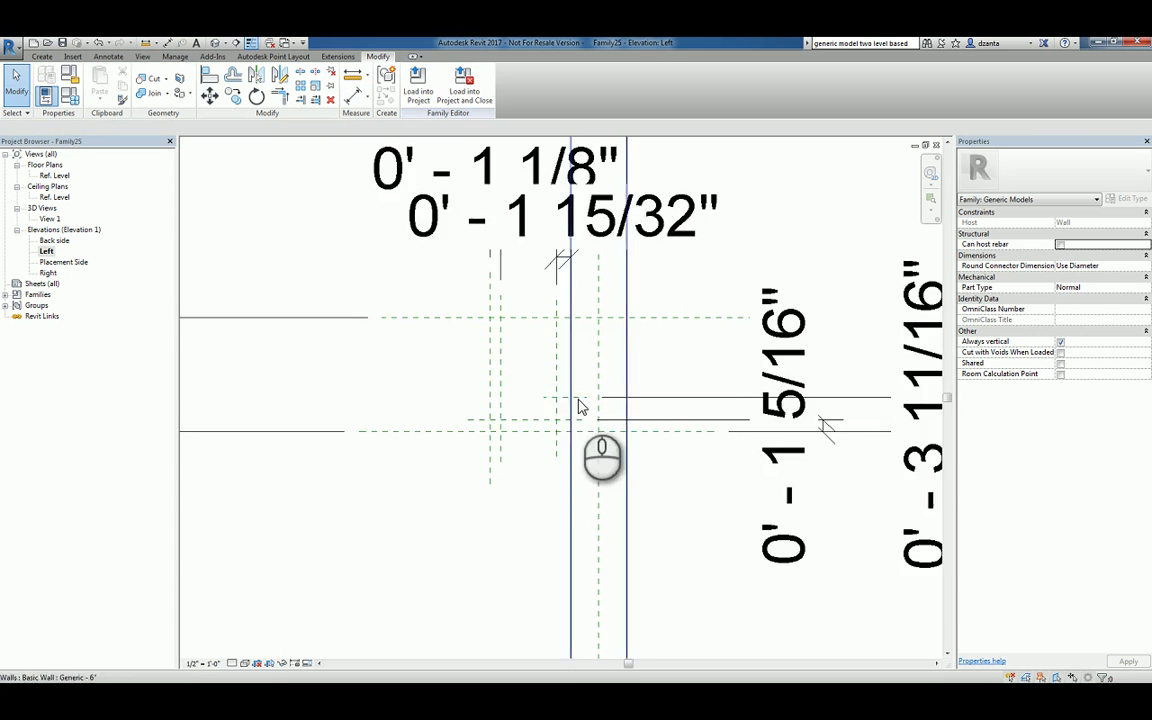
scroll(625, 478, down, 2)
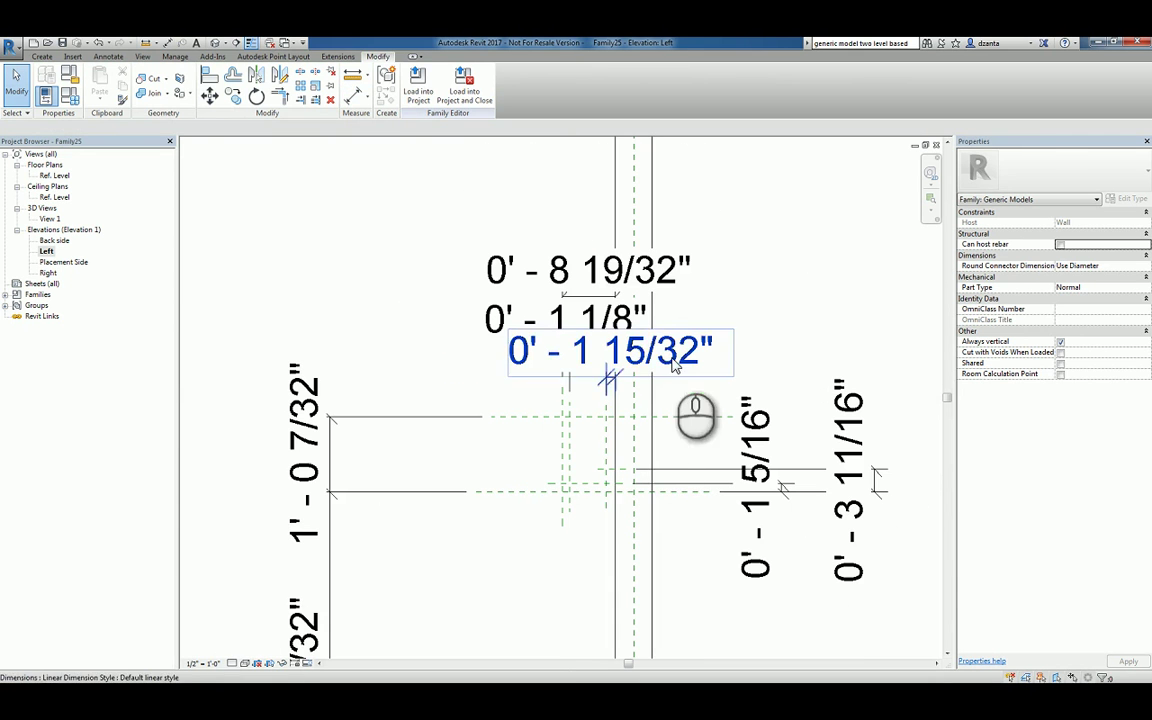
Step: Label the 0' - 1 15/32" dimension with a new Bracket_Thickness type parameter
click(660, 378)
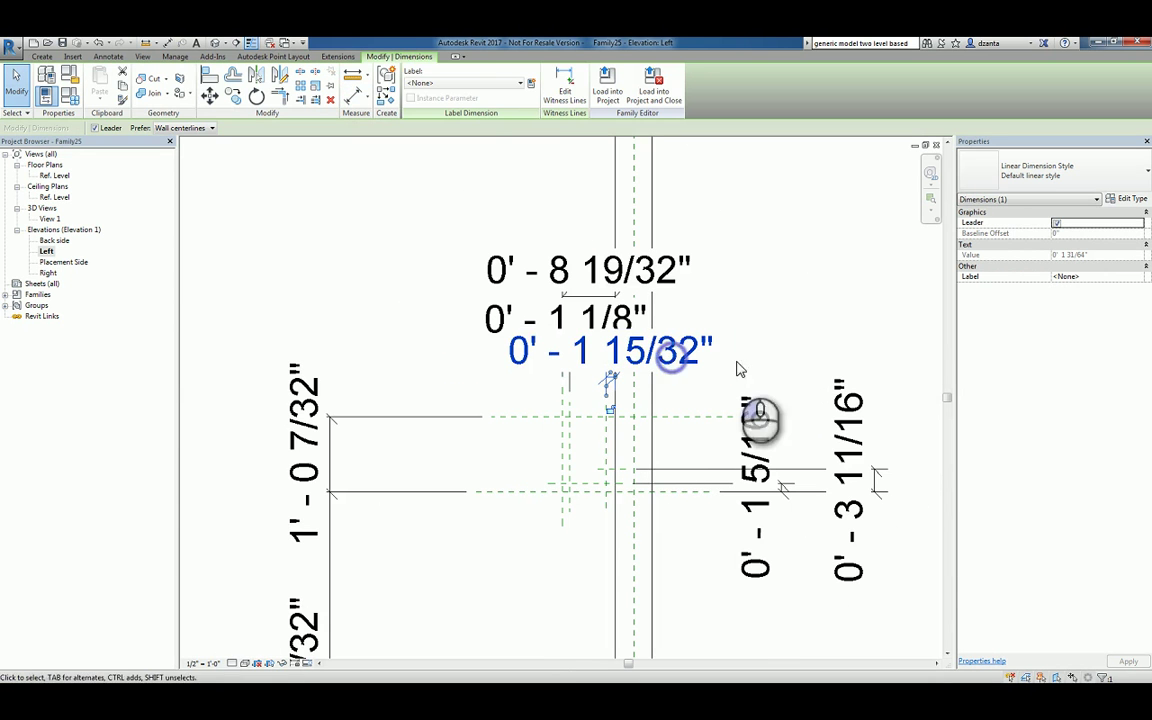
click(530, 82)
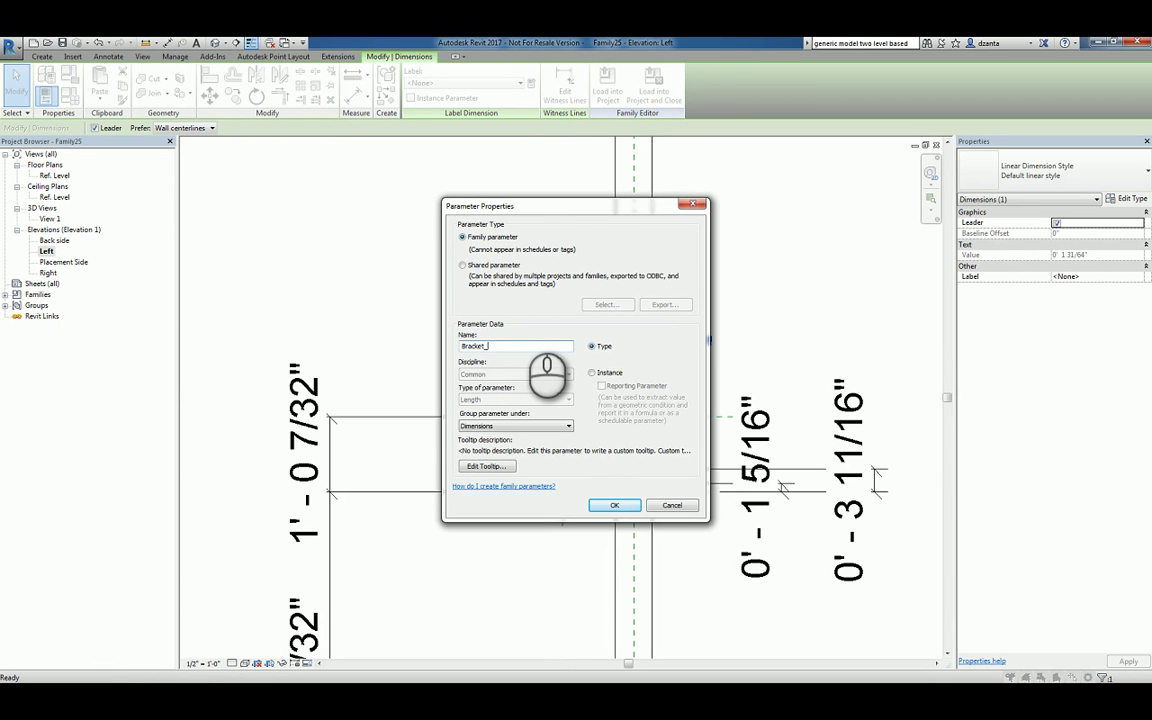
text(Bracket_Thickness)
key(Return)
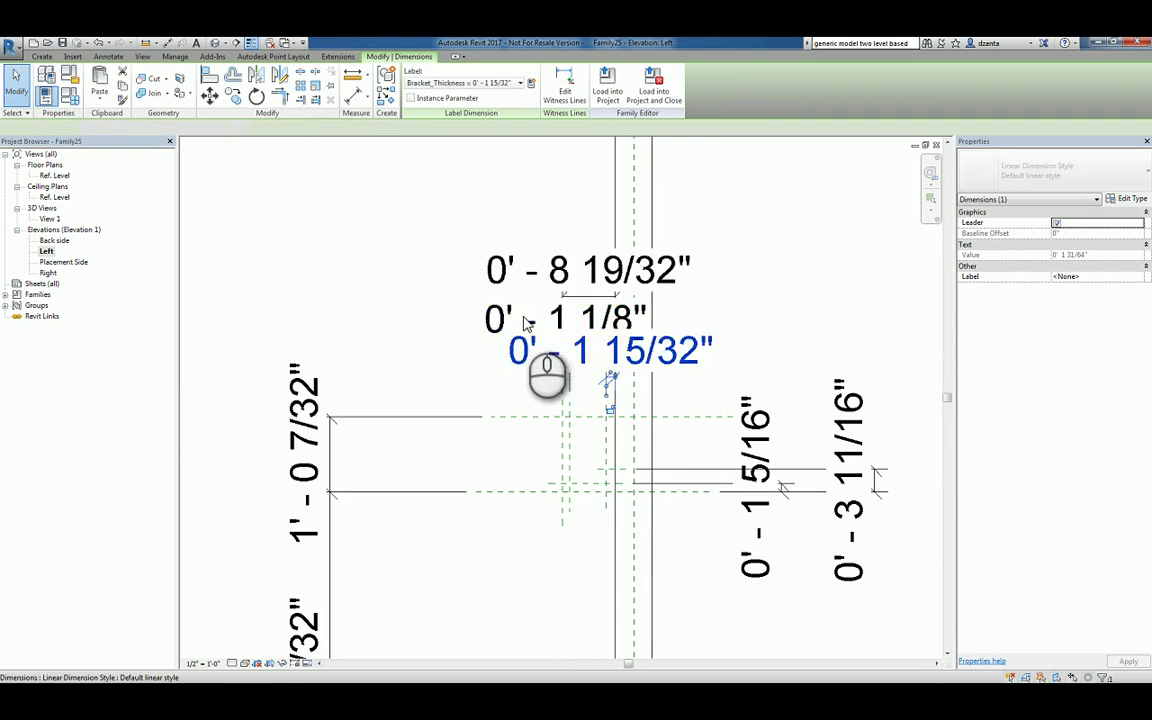
Step: Set Bracket_Thickness to 1/2" in Family Types
click(388, 252)
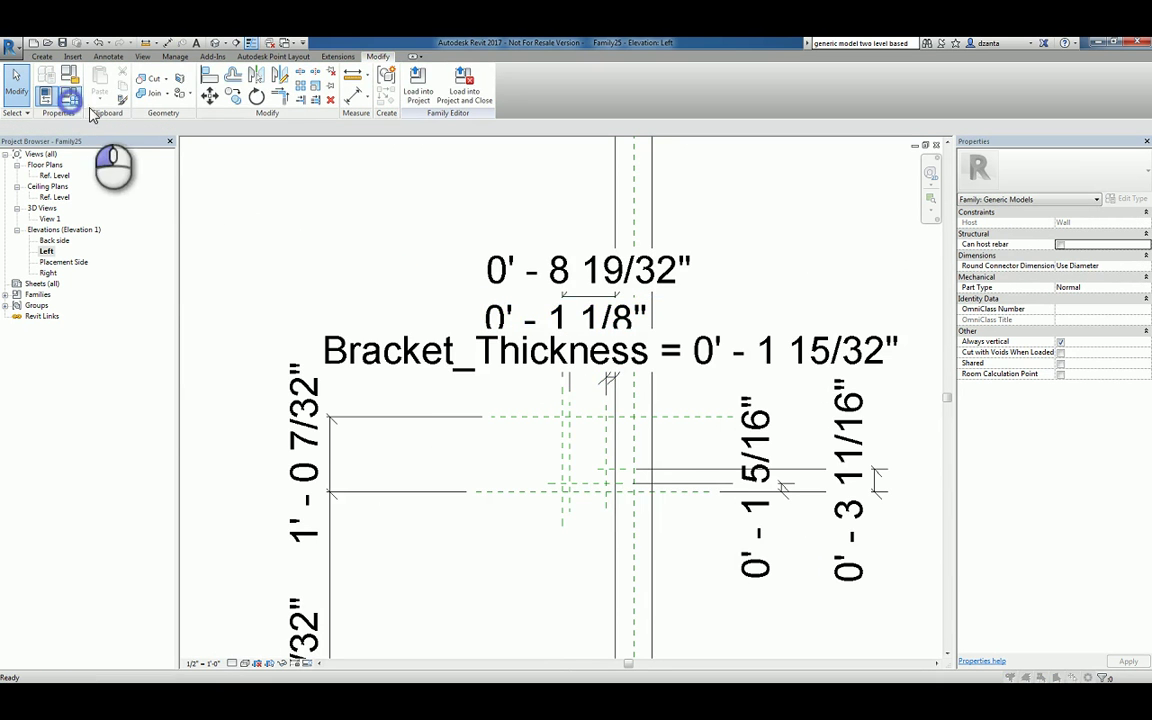
click(69, 96)
click(551, 260)
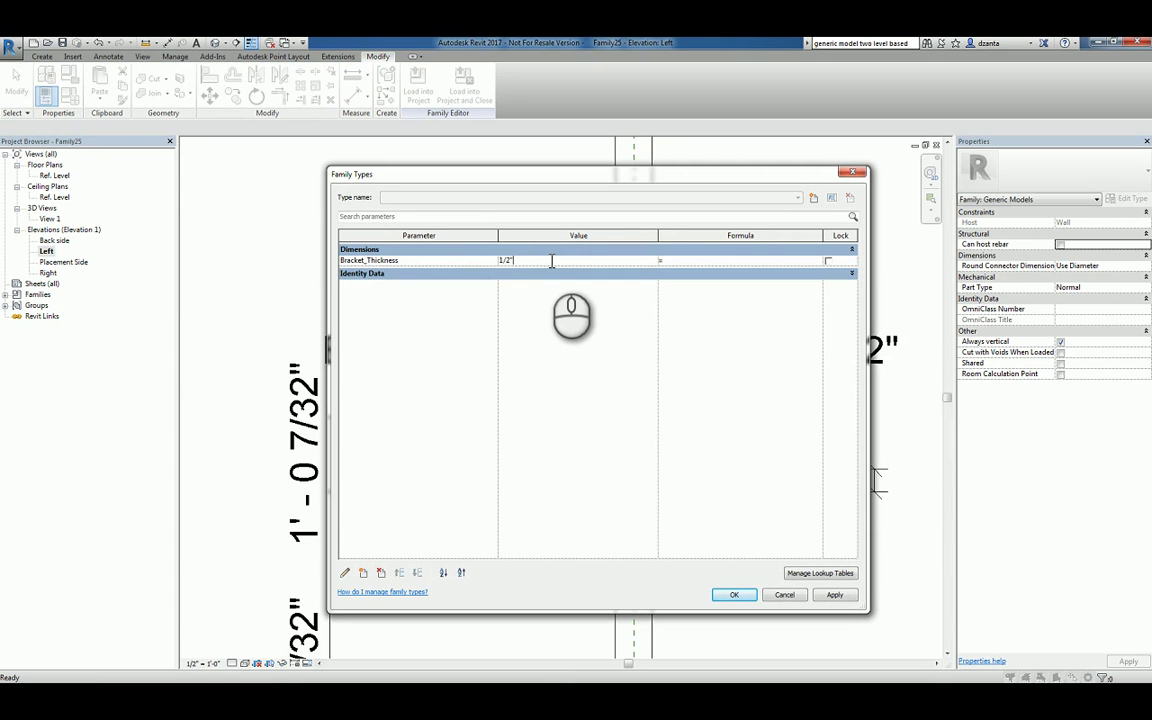
click(553, 355)
click(733, 594)
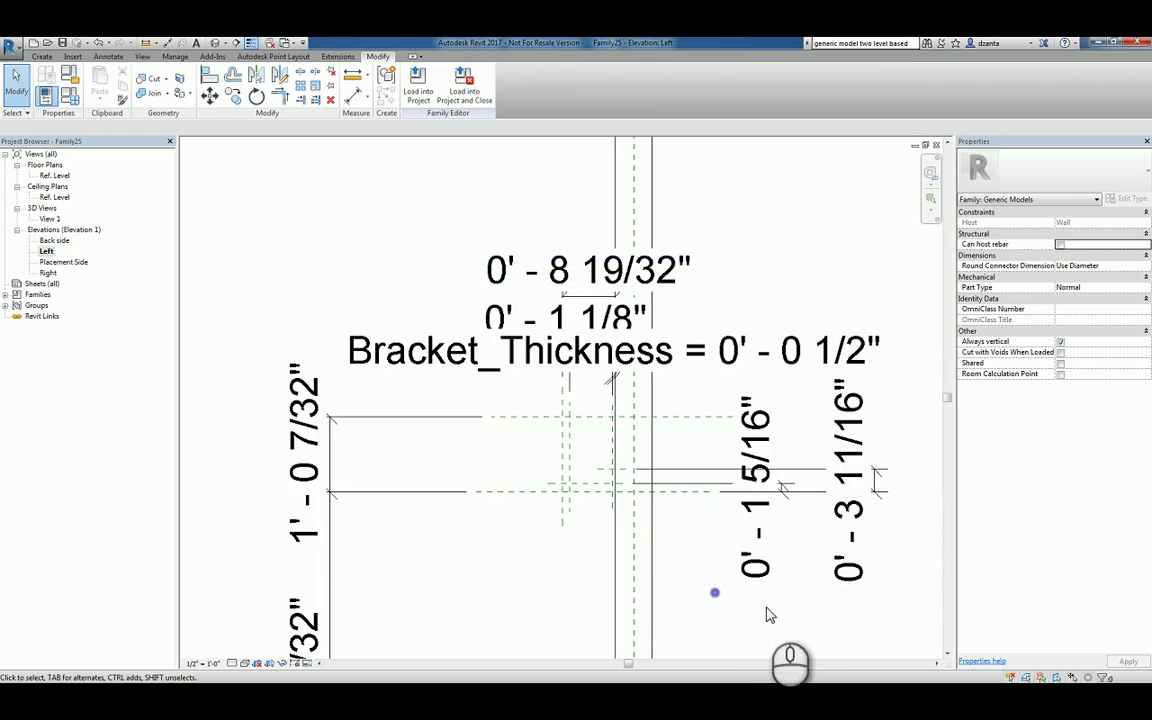
Step: Apply the Bracket_Thickness label to the 0' - 1 5/16" and 0' - 1 1/8" dimensions
scroll(766, 612, down, 3)
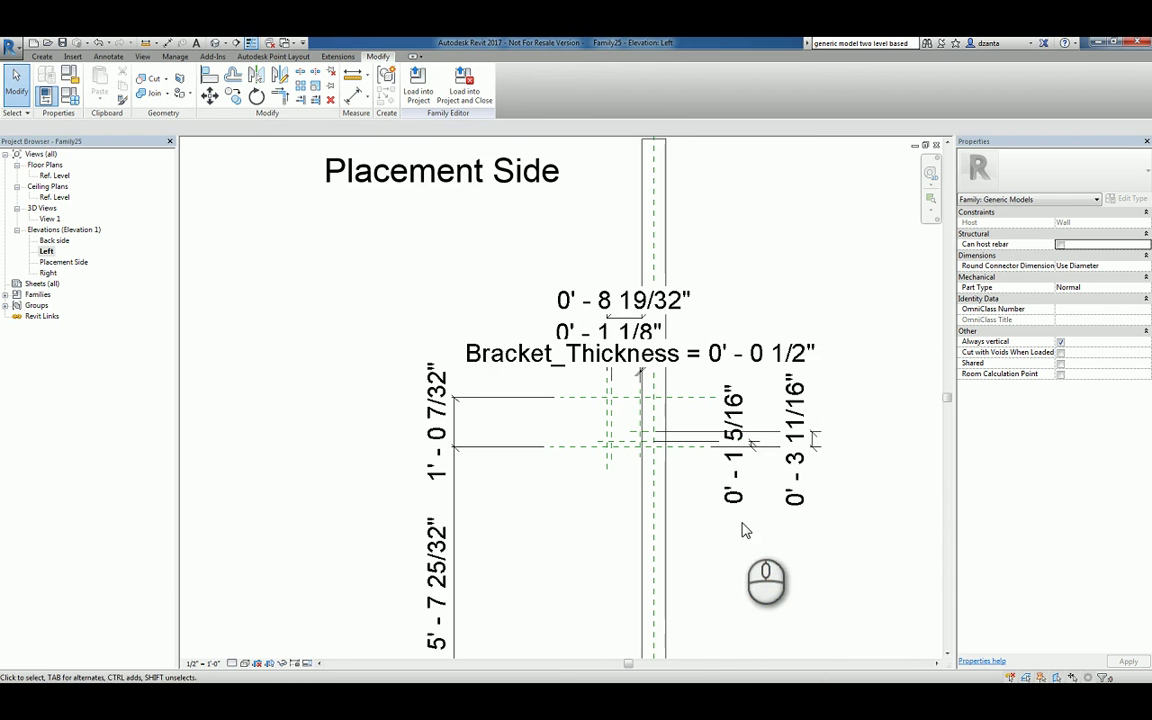
click(733, 468)
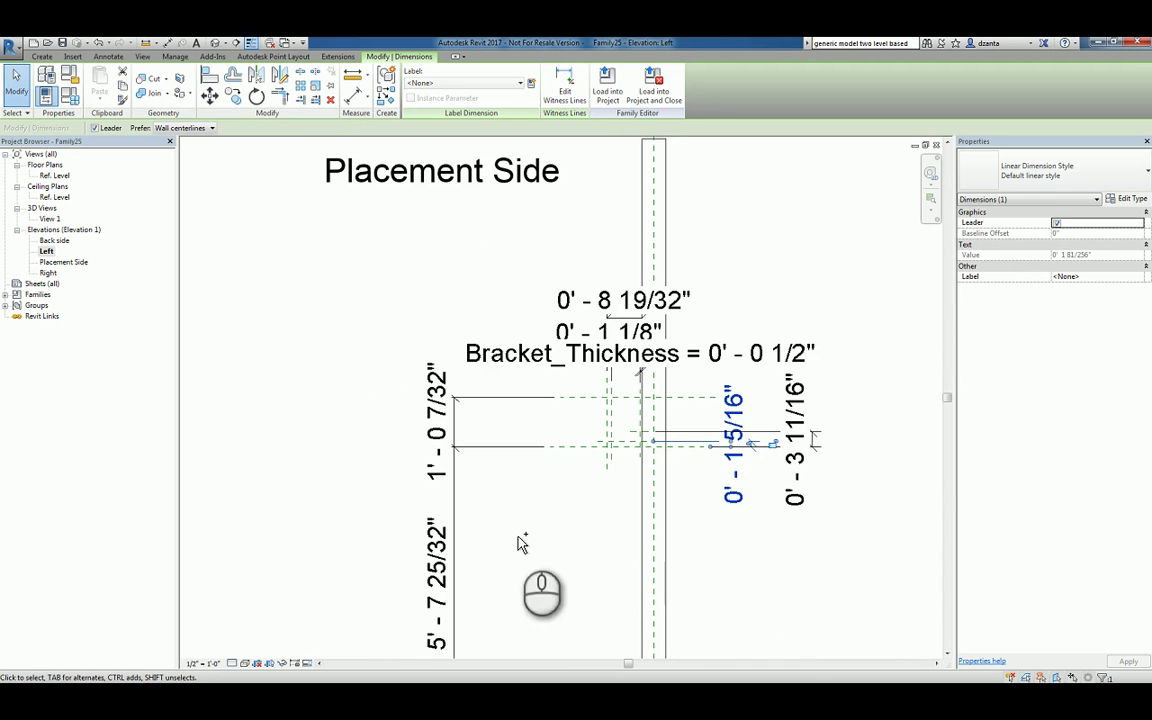
ctrl+click(568, 333)
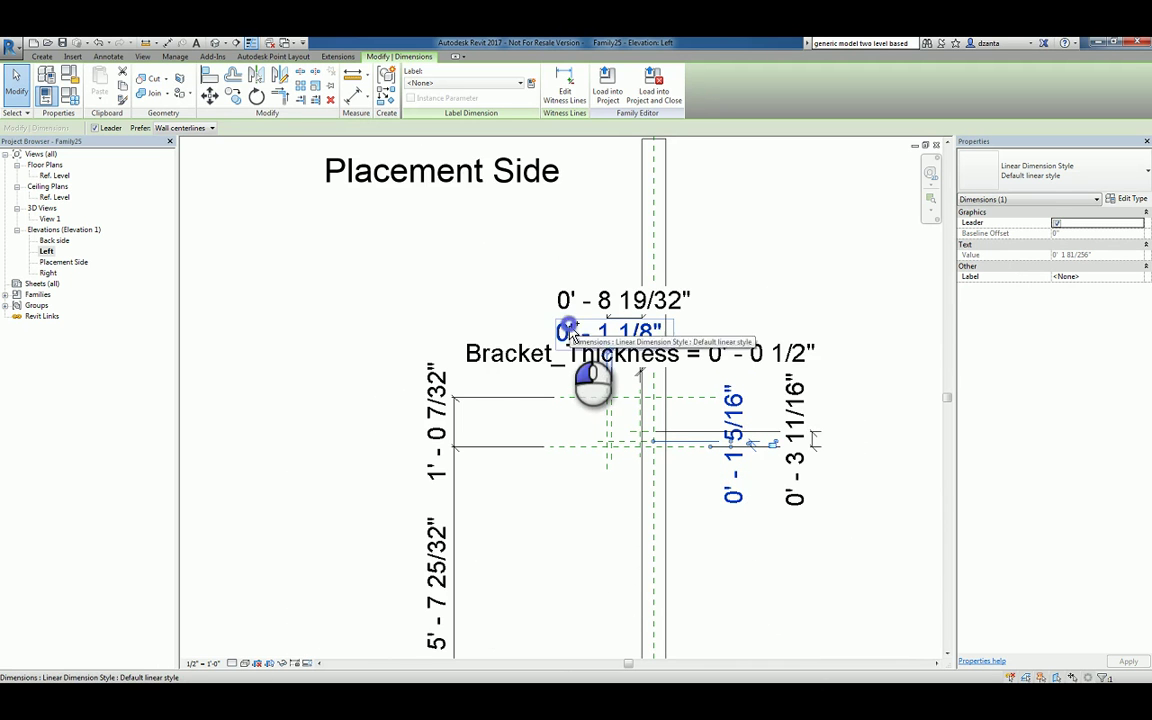
click(481, 90)
click(483, 122)
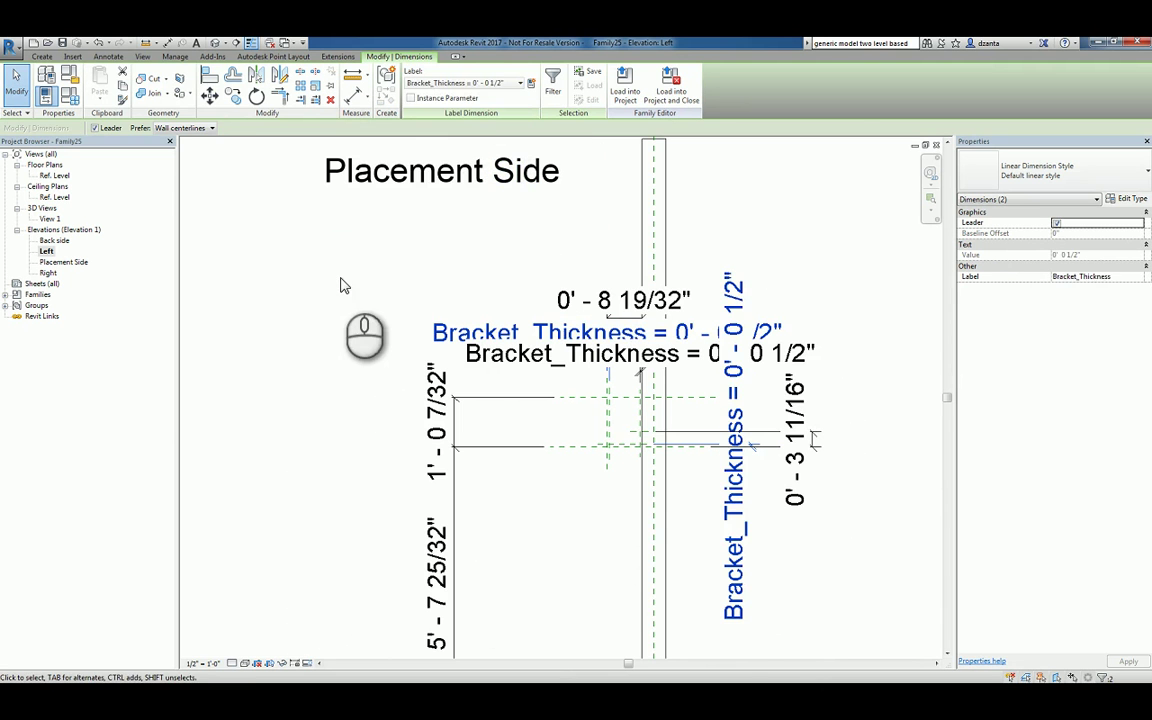
click(340, 286)
scroll(656, 437, up, 2)
scroll(704, 478, down, 1)
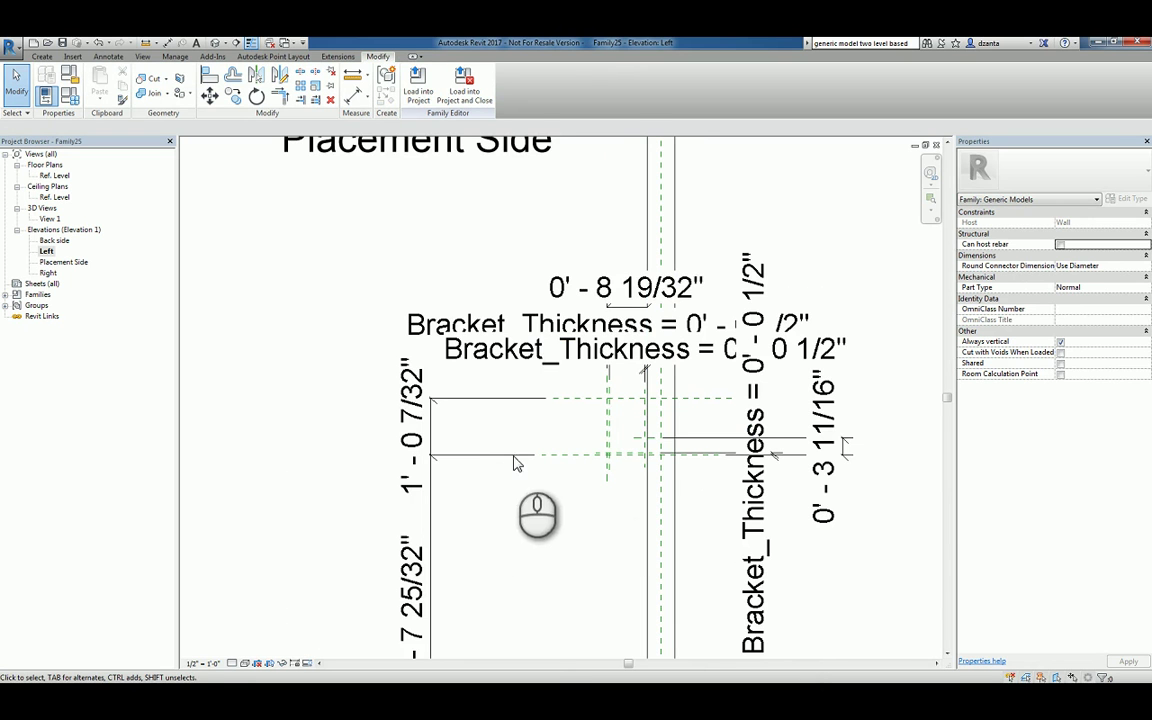
Step: Label the 1' - 0 7/32" dimension Bracket_Height and confirm it at 1' 0" in Family Types
click(432, 426)
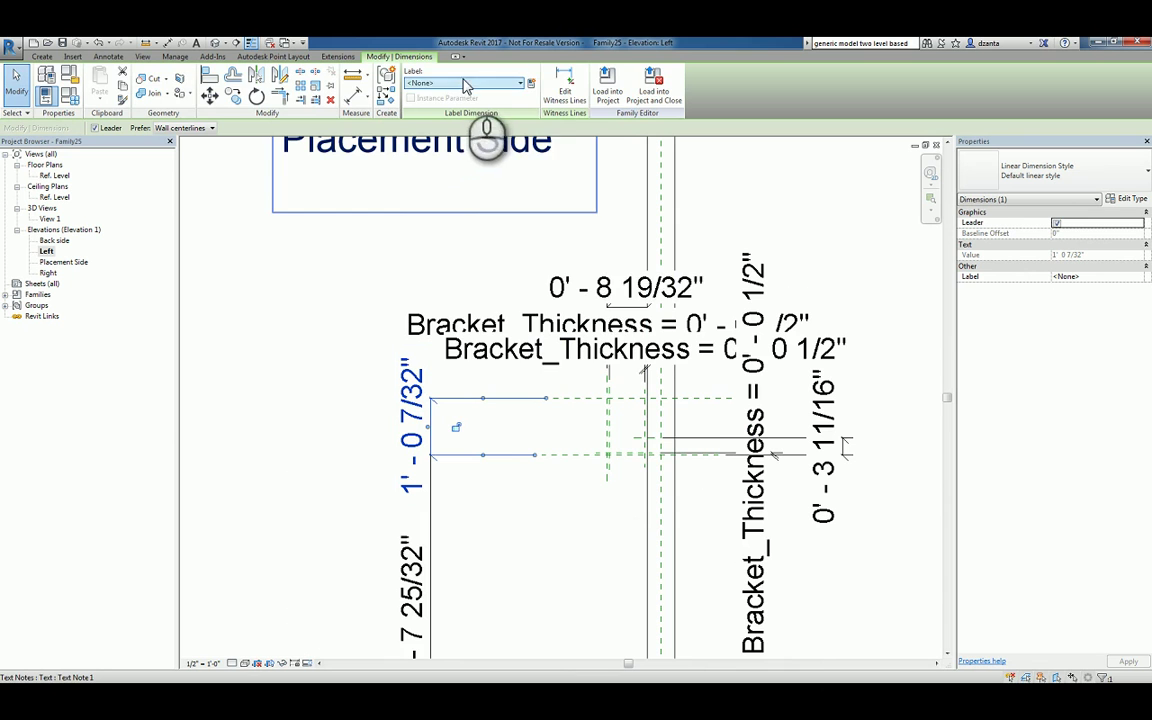
click(532, 84)
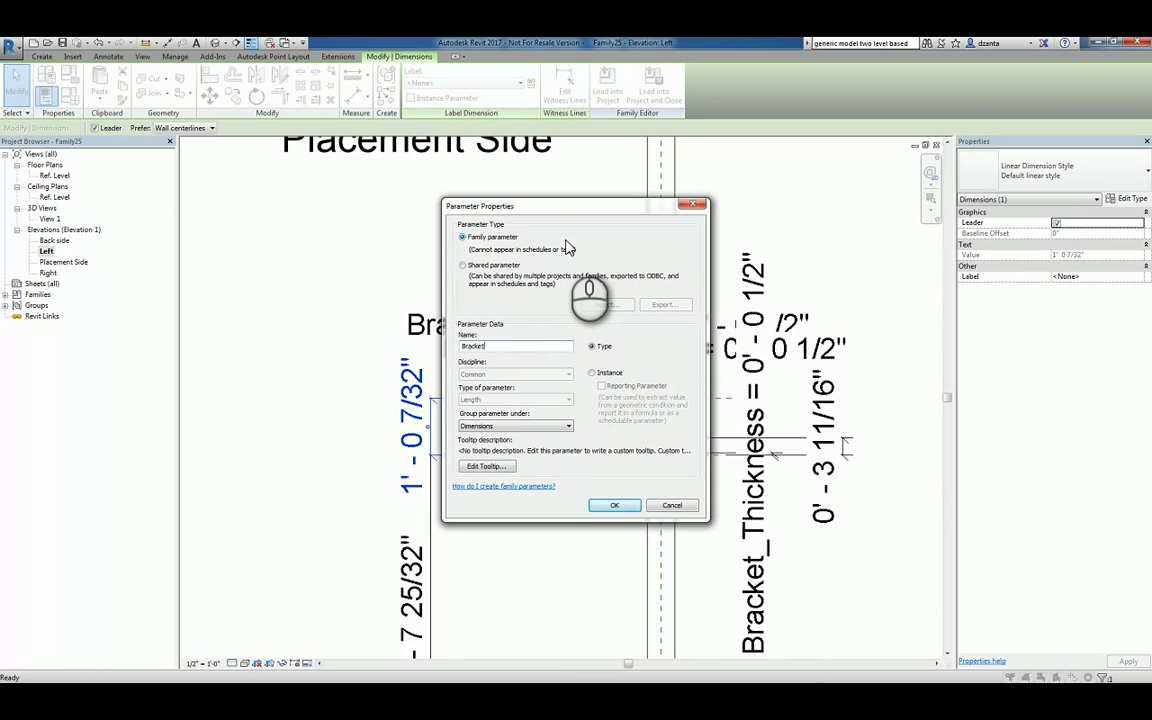
text(t)
key(Return)
click(290, 234)
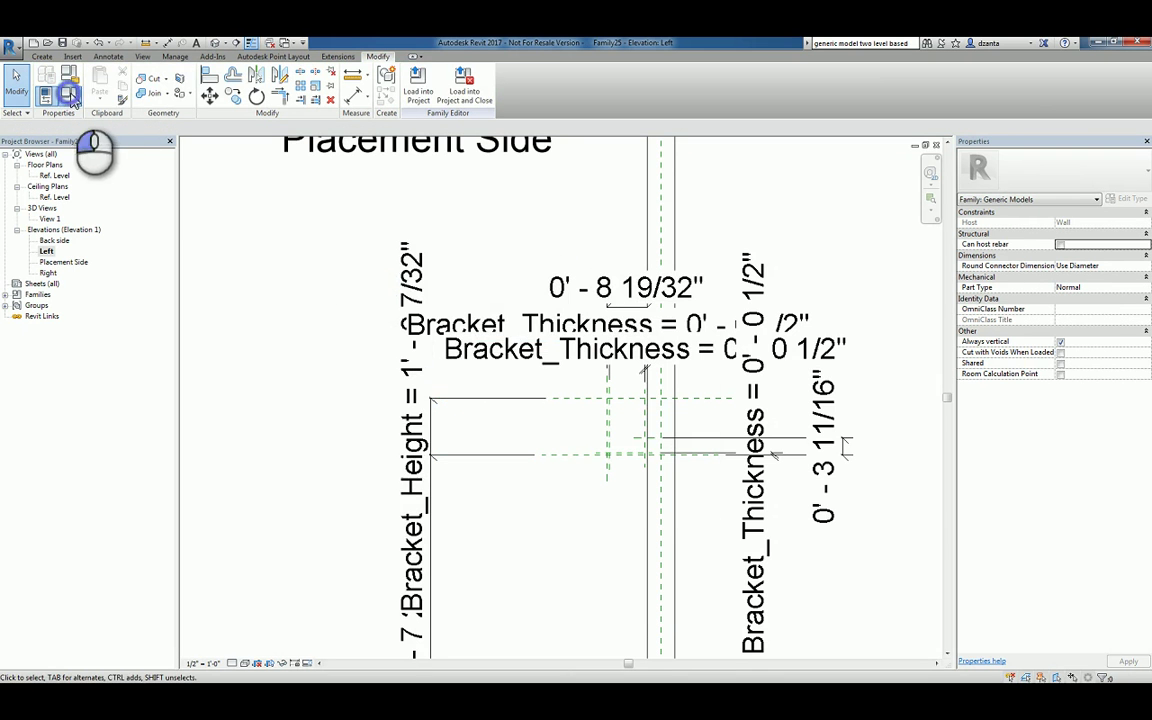
click(67, 96)
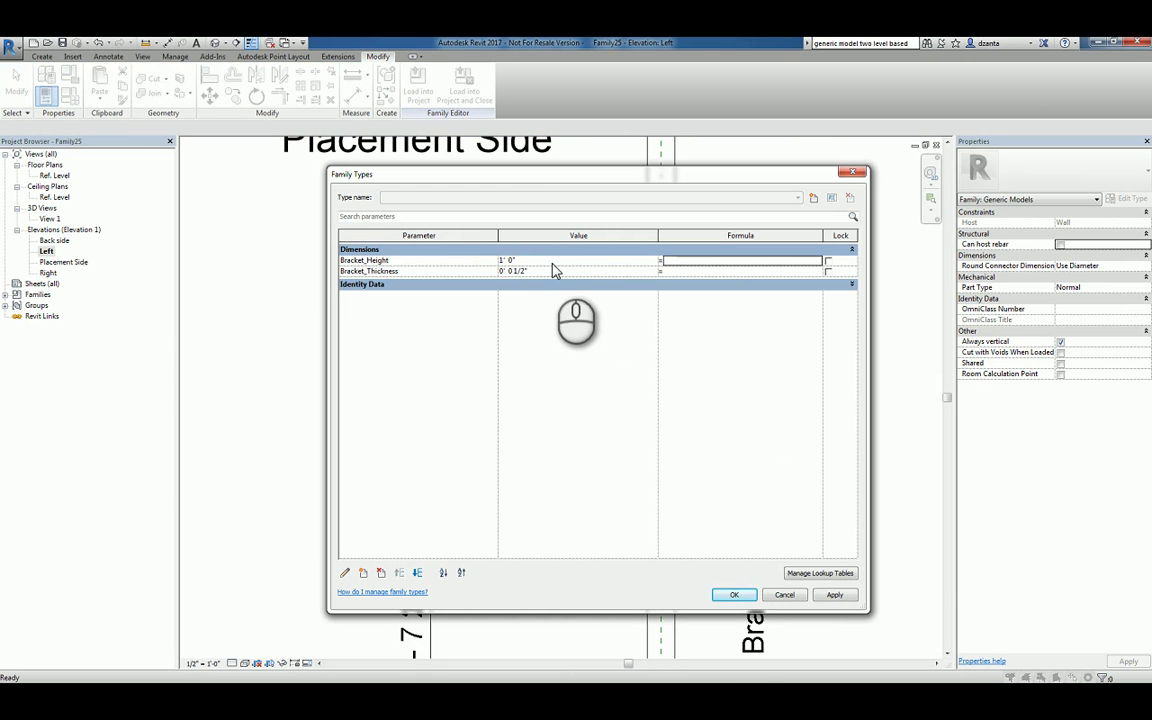
click(734, 595)
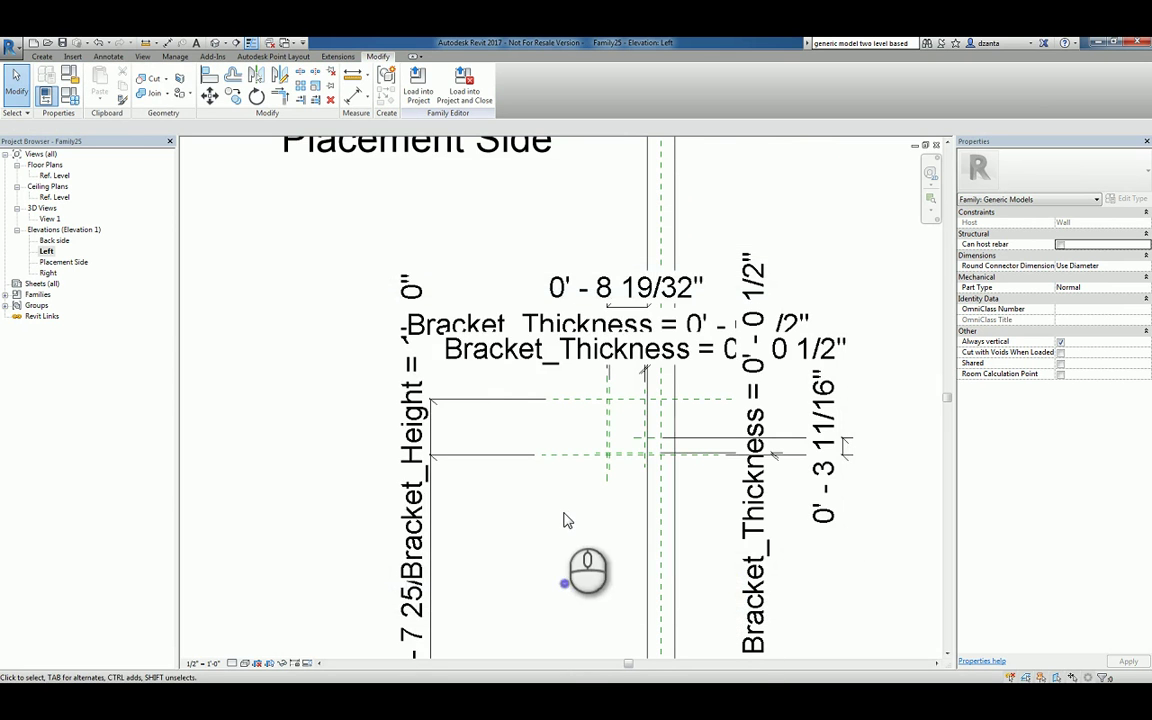
scroll(565, 514, down, 2)
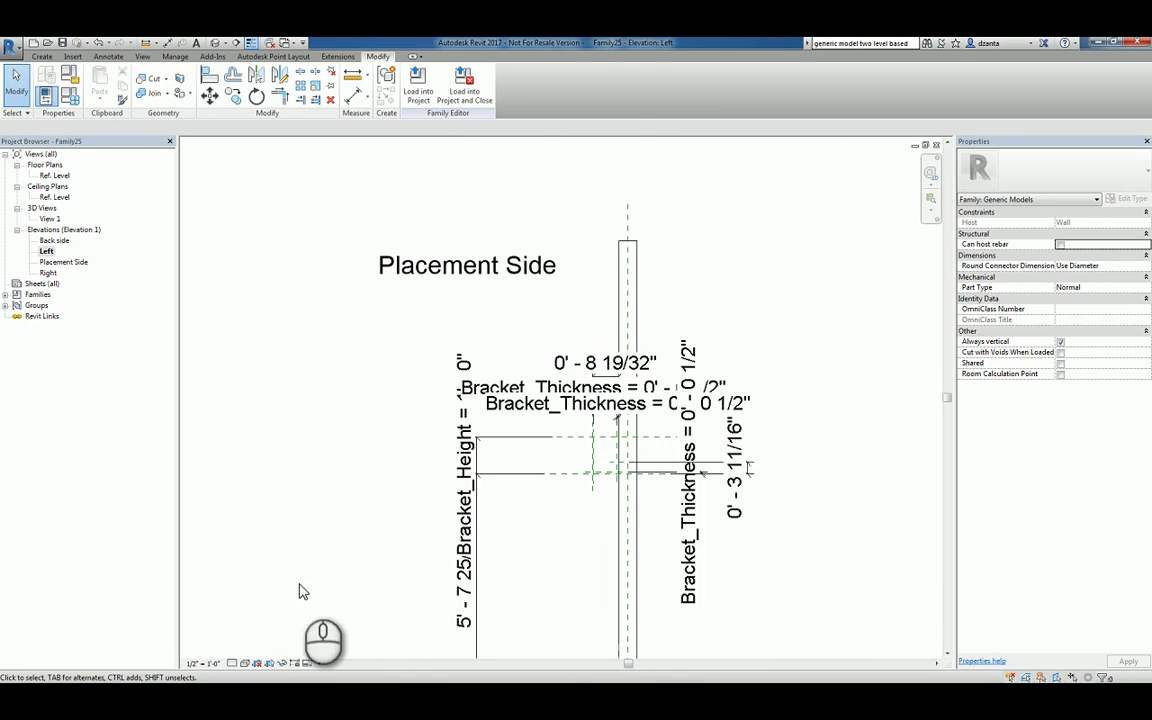
Step: Create a Bracket_Width parameter on the 0' - 8 19/32" dimension
click(590, 380)
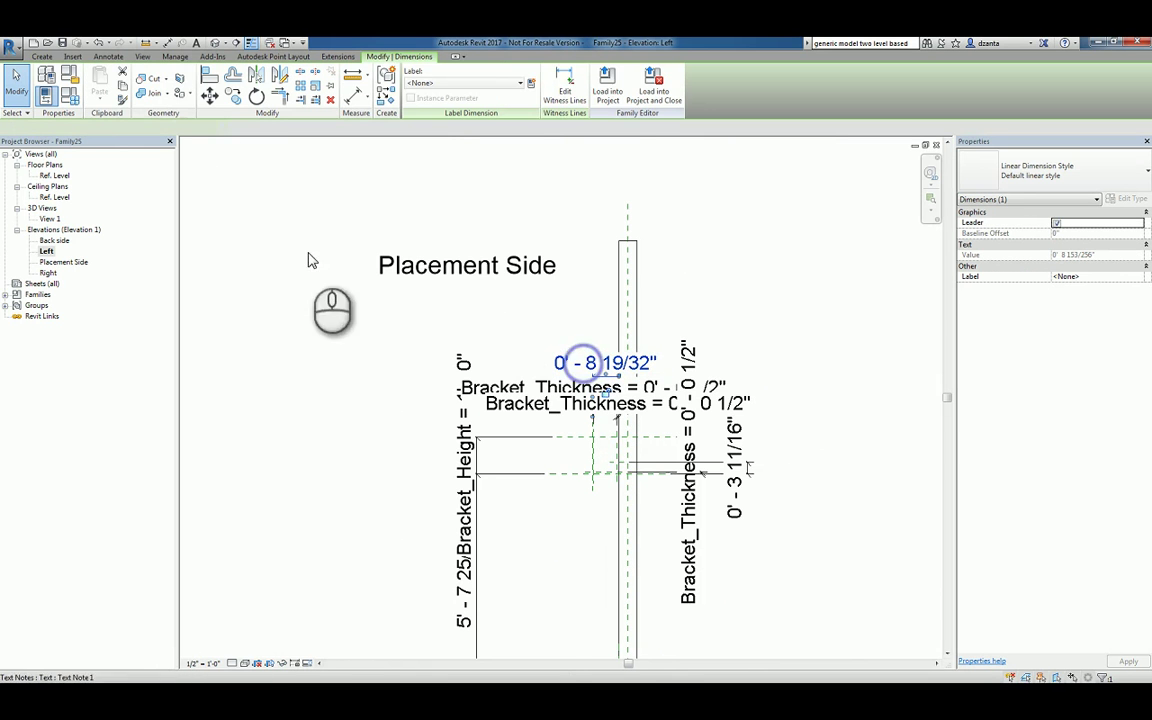
click(531, 83)
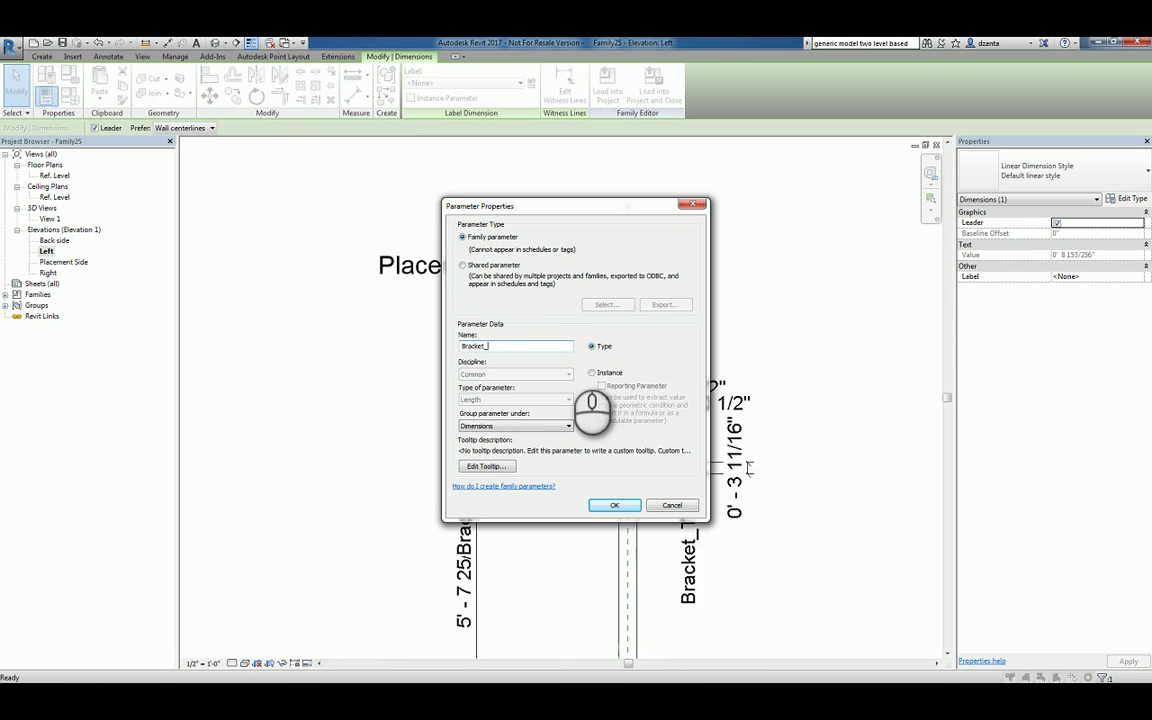
text(th)
key(Return)
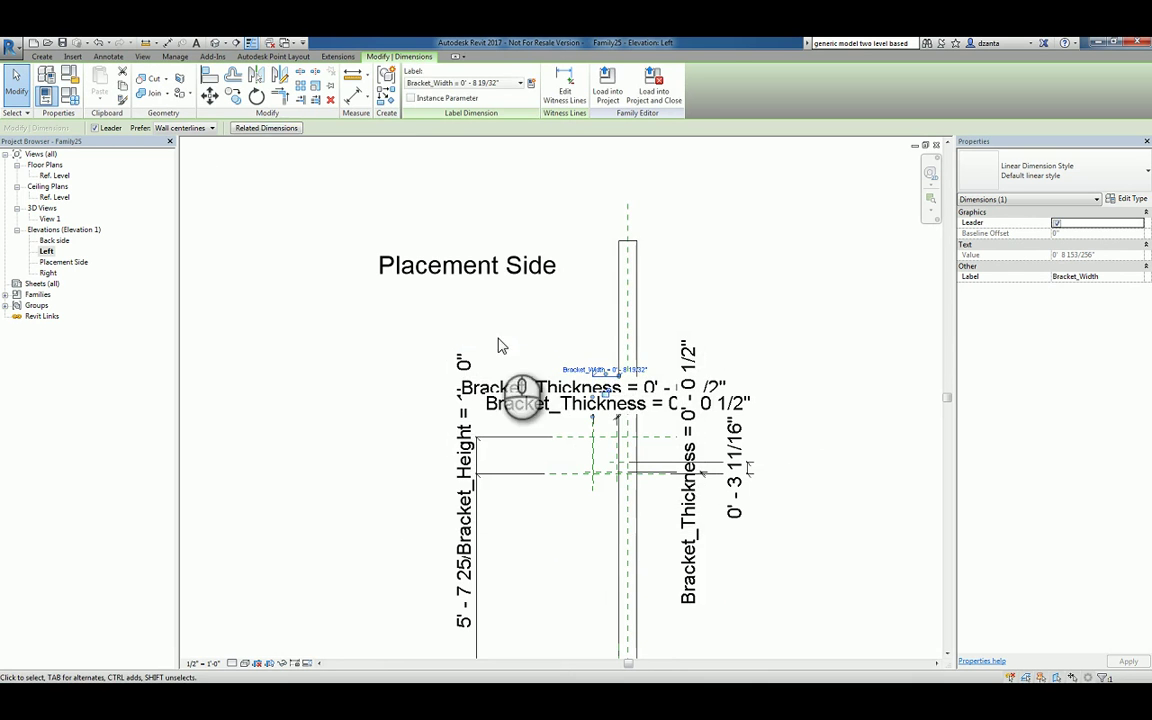
key(Escape)
scroll(750, 490, down, 3)
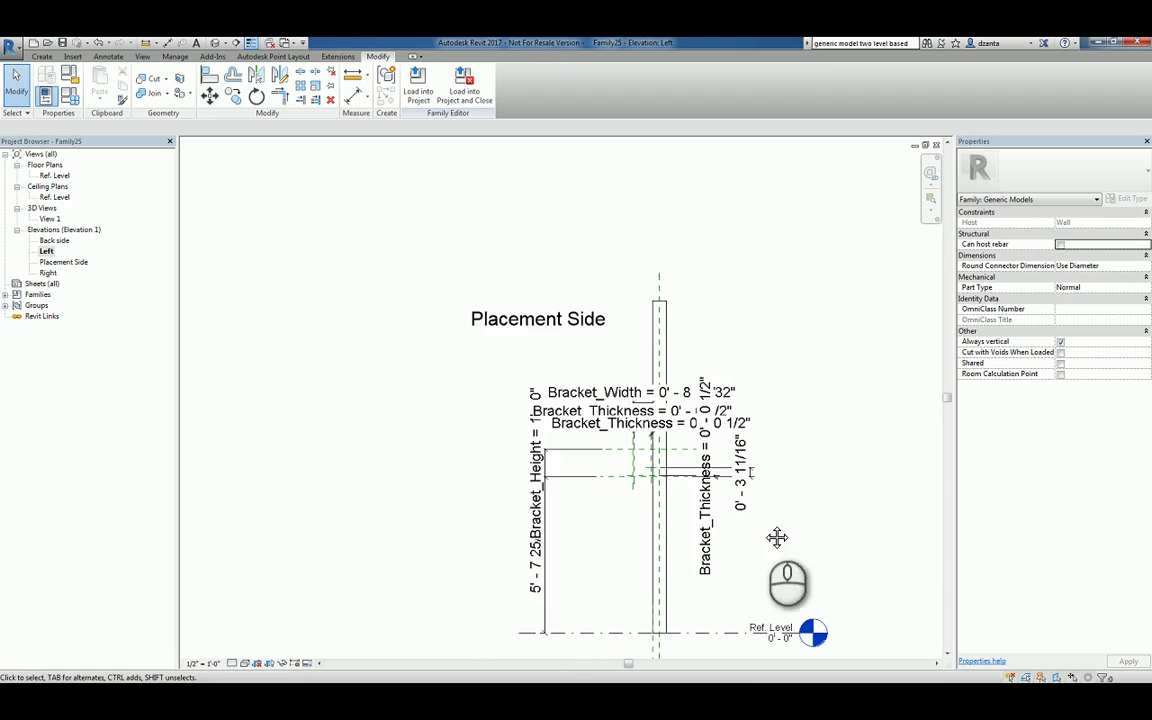
Step: Try several view scales, settling on 1 1/2" = 1'-0" for the Left elevation
click(197, 664)
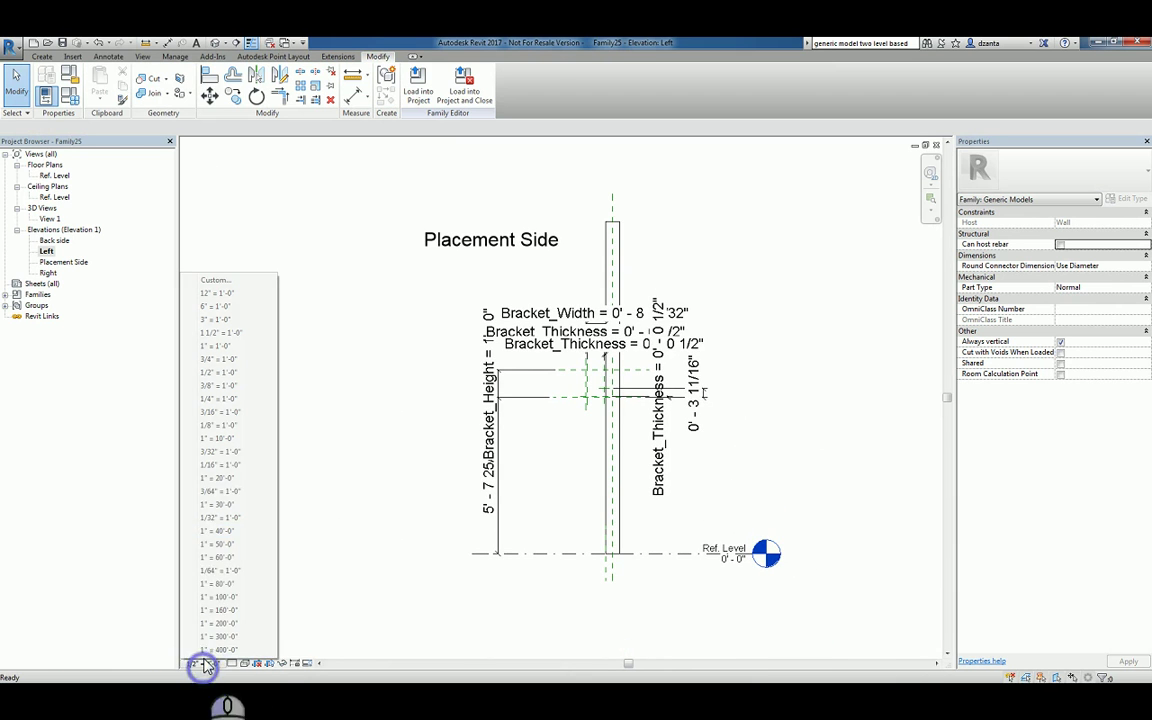
click(213, 399)
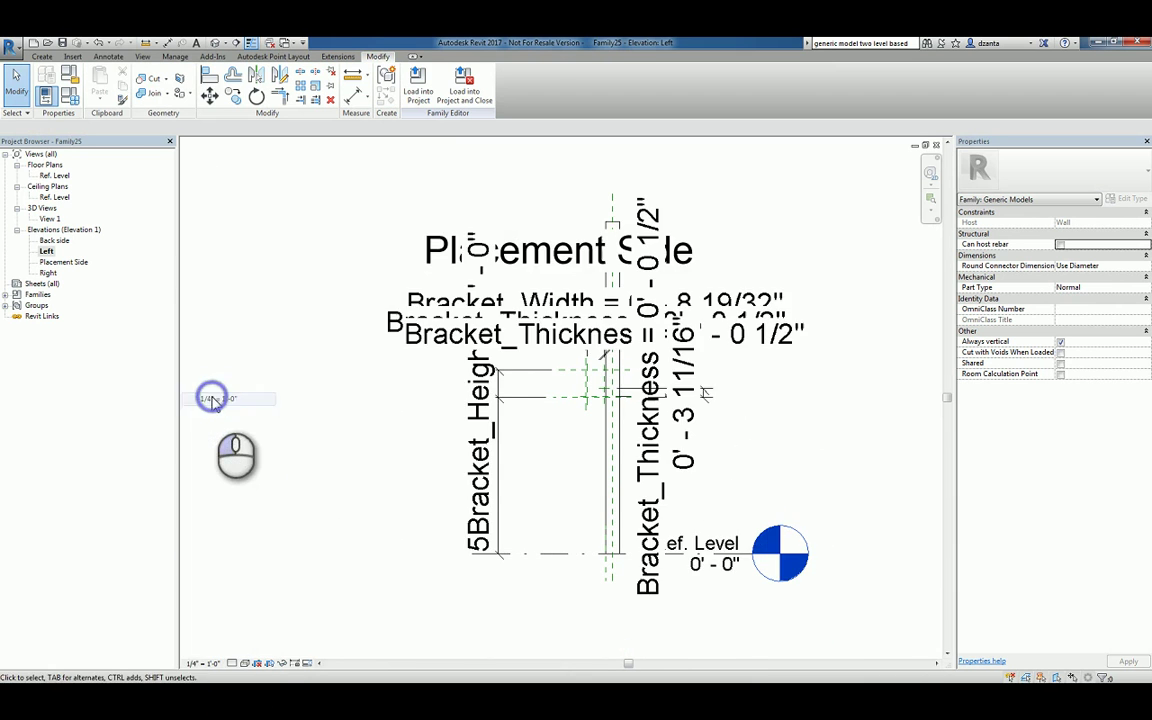
click(203, 664)
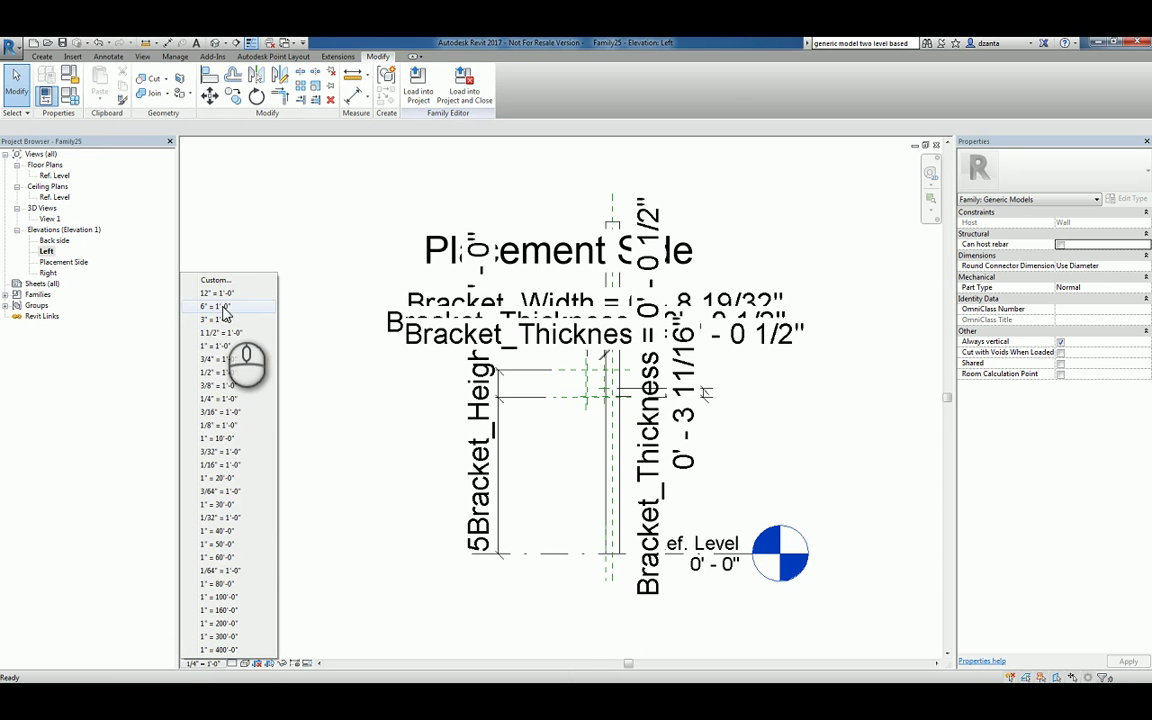
click(224, 426)
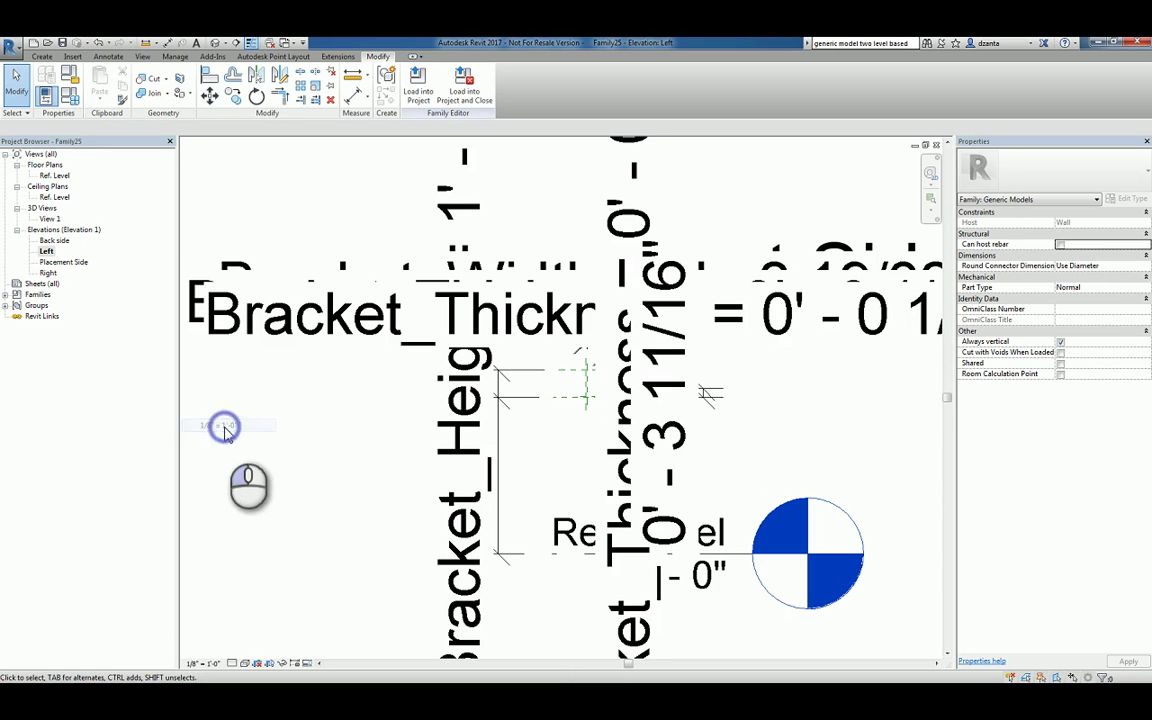
click(208, 666)
click(208, 487)
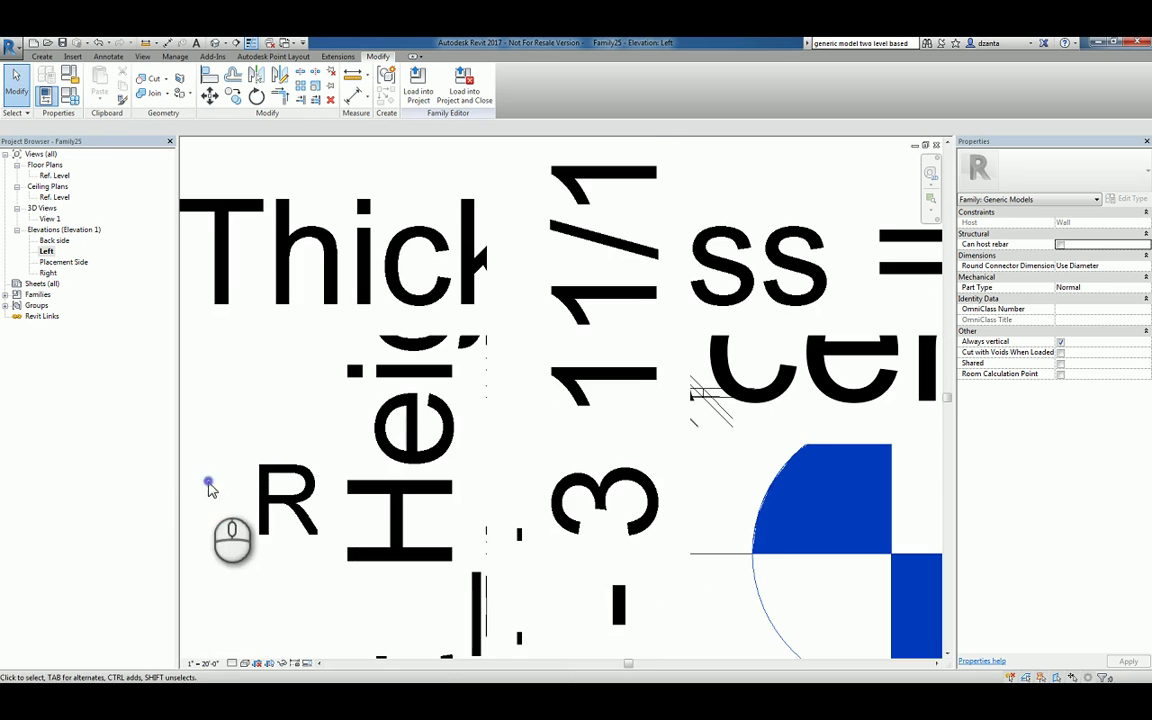
click(207, 666)
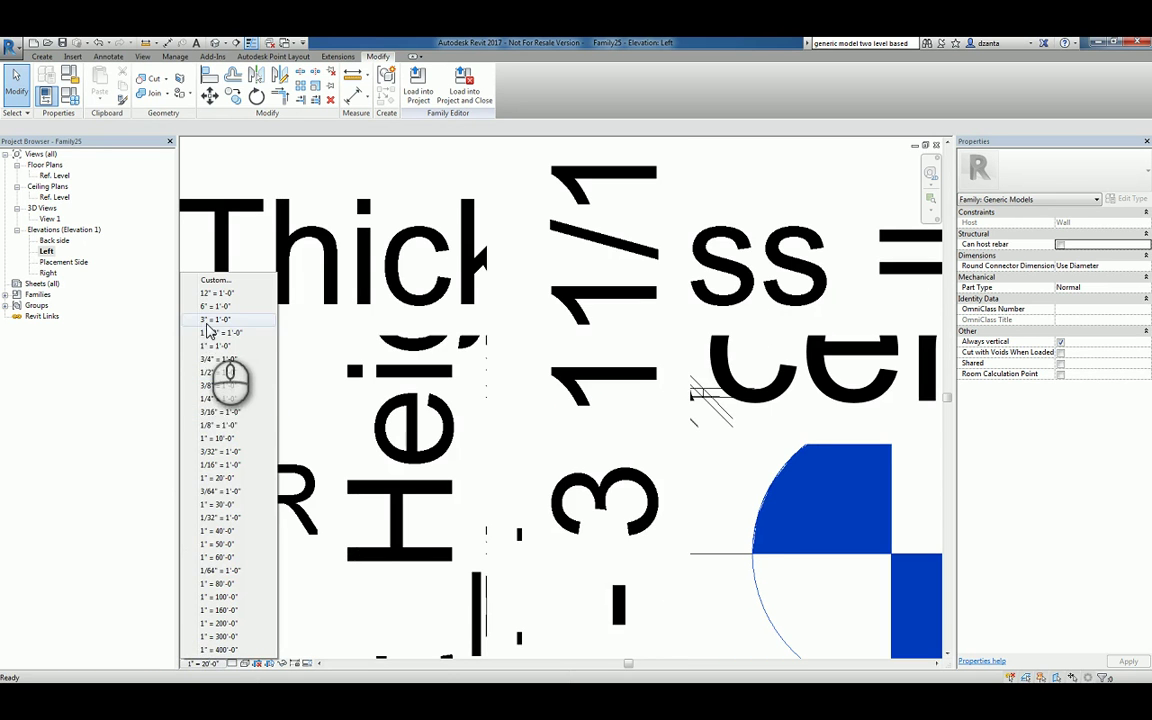
click(209, 347)
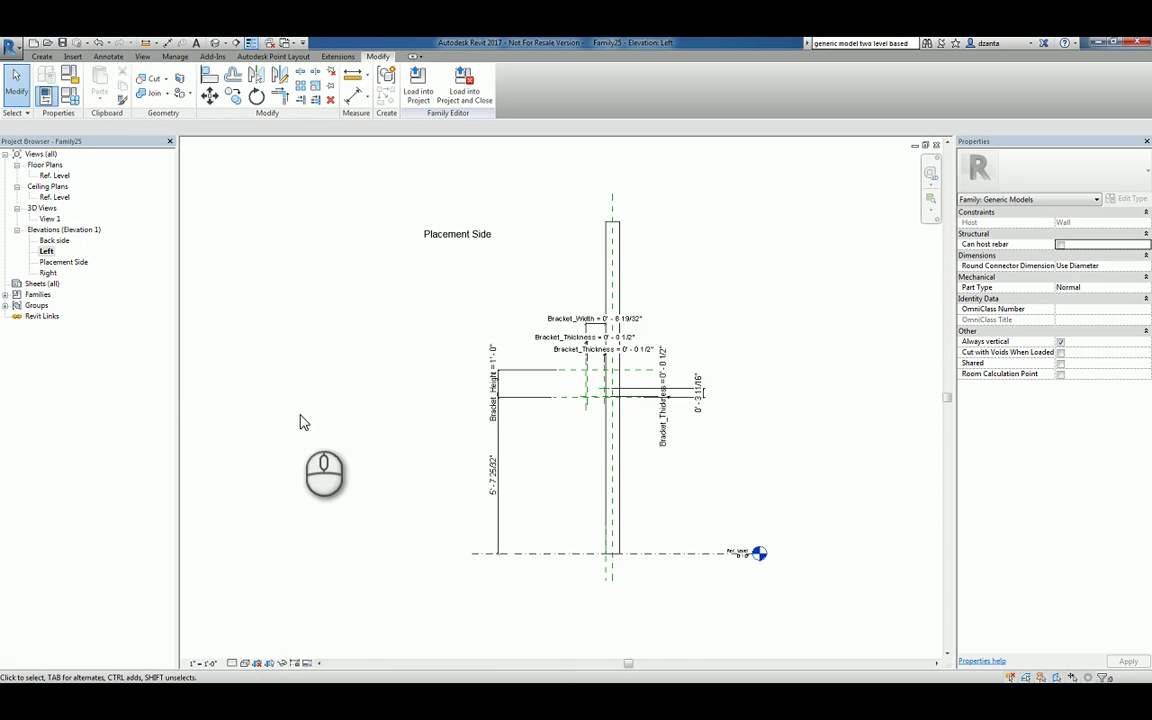
click(210, 664)
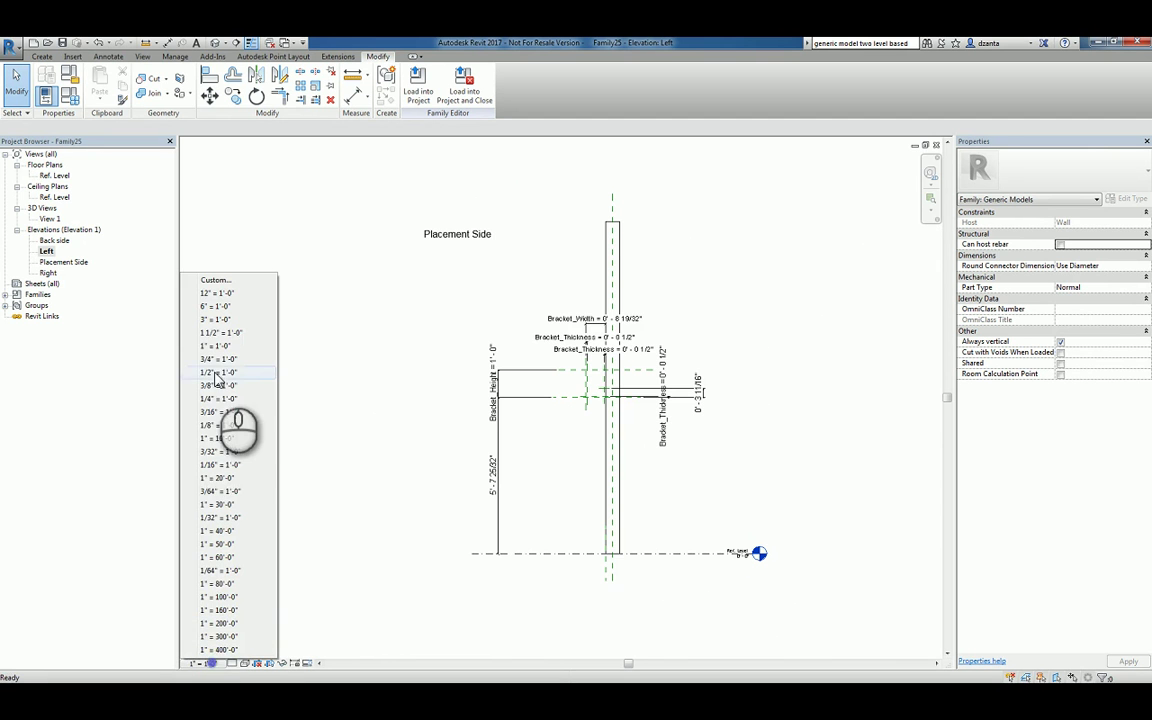
click(214, 334)
Step: Label the 0' - 3 11/16" dimension with a new Type parameter named Mounting_Bracket_Rear_Height
scroll(640, 430, up, 3)
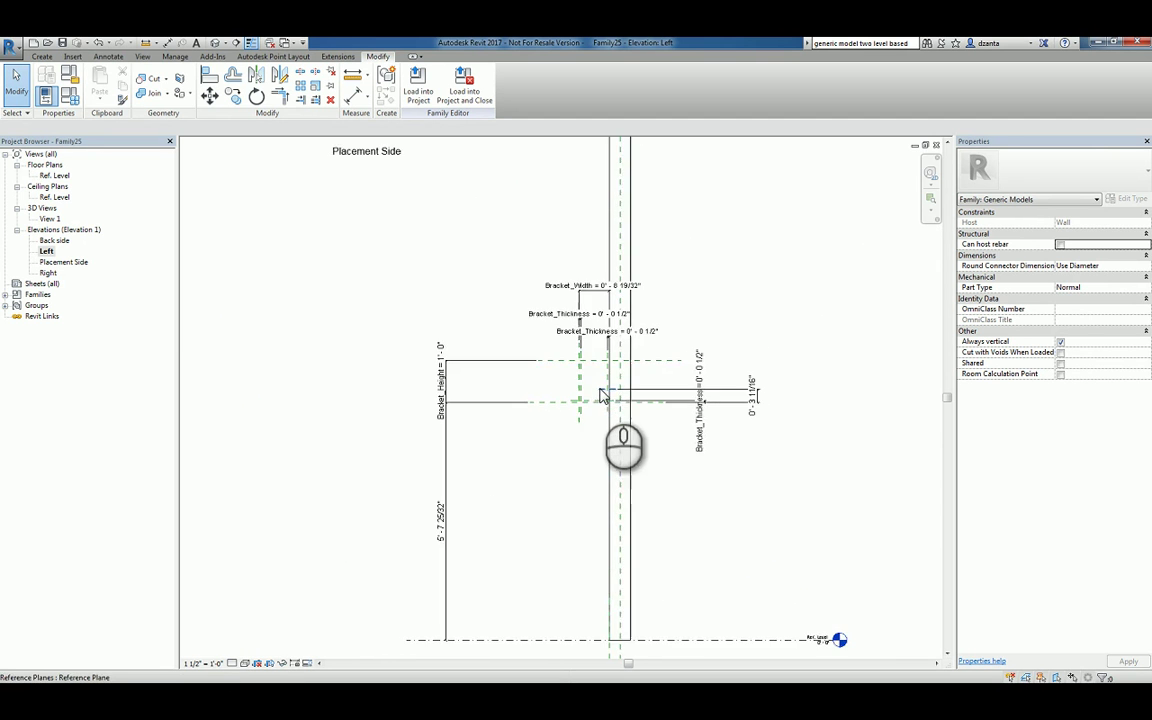
scroll(720, 425, up, 4)
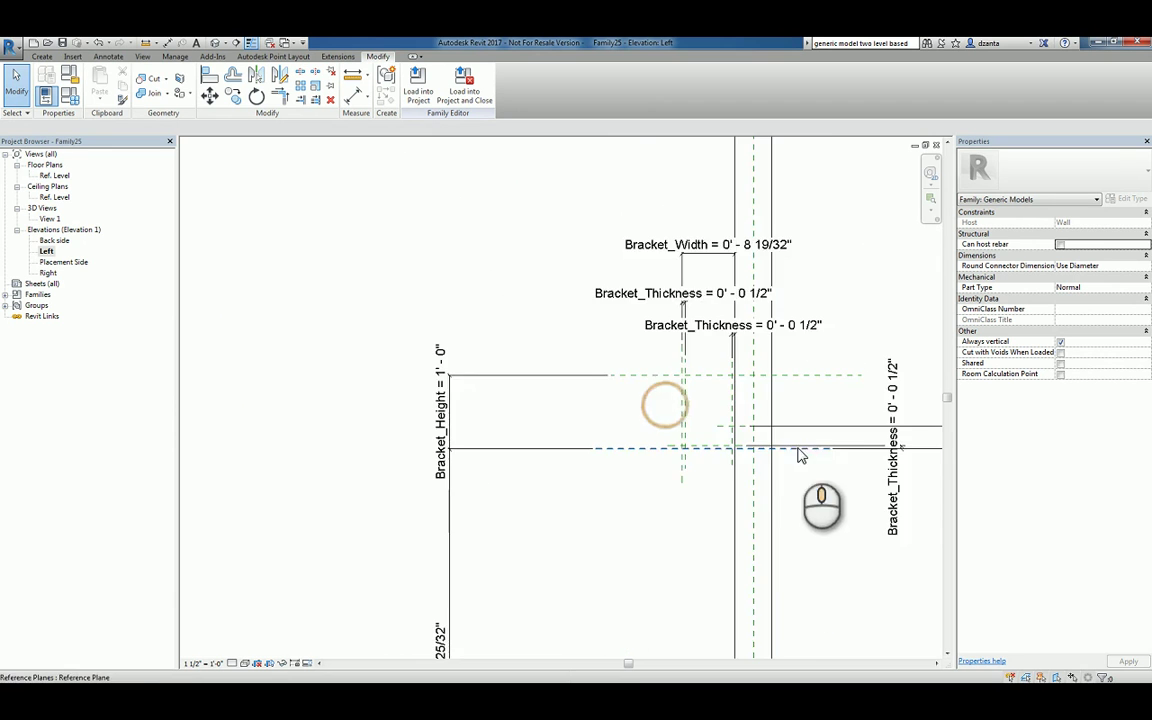
scroll(764, 440, down, 1)
middle_drag(764, 440, 501, 429)
scroll(650, 495, down, 2)
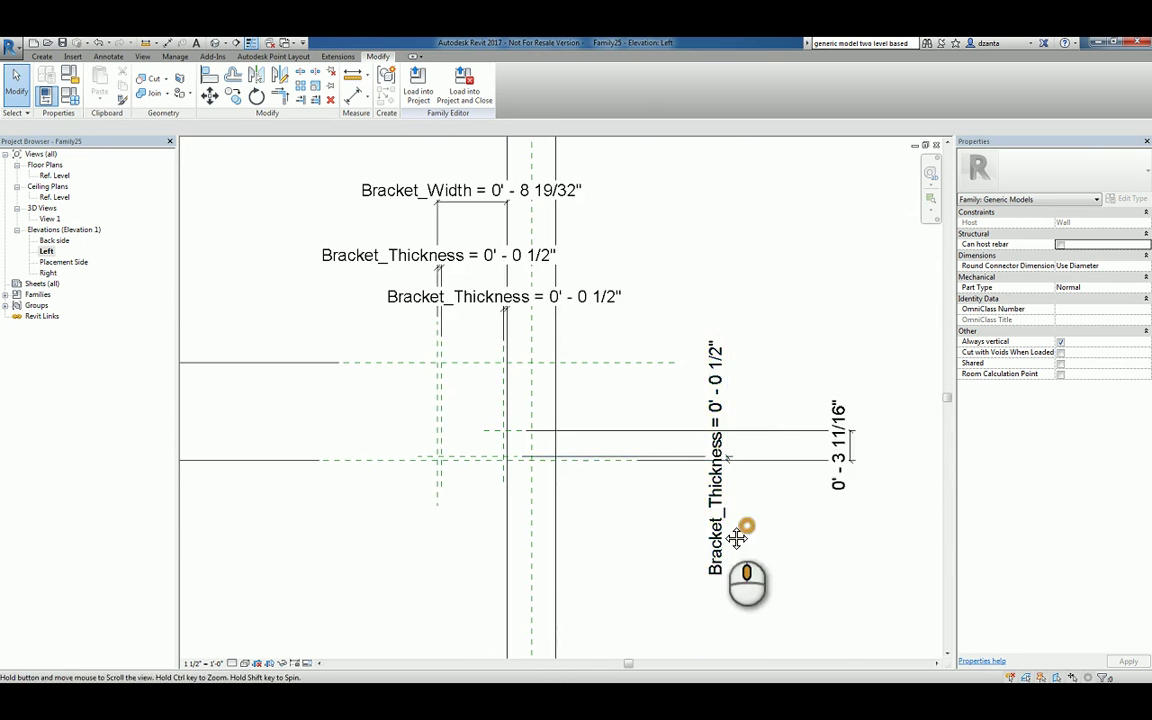
click(772, 452)
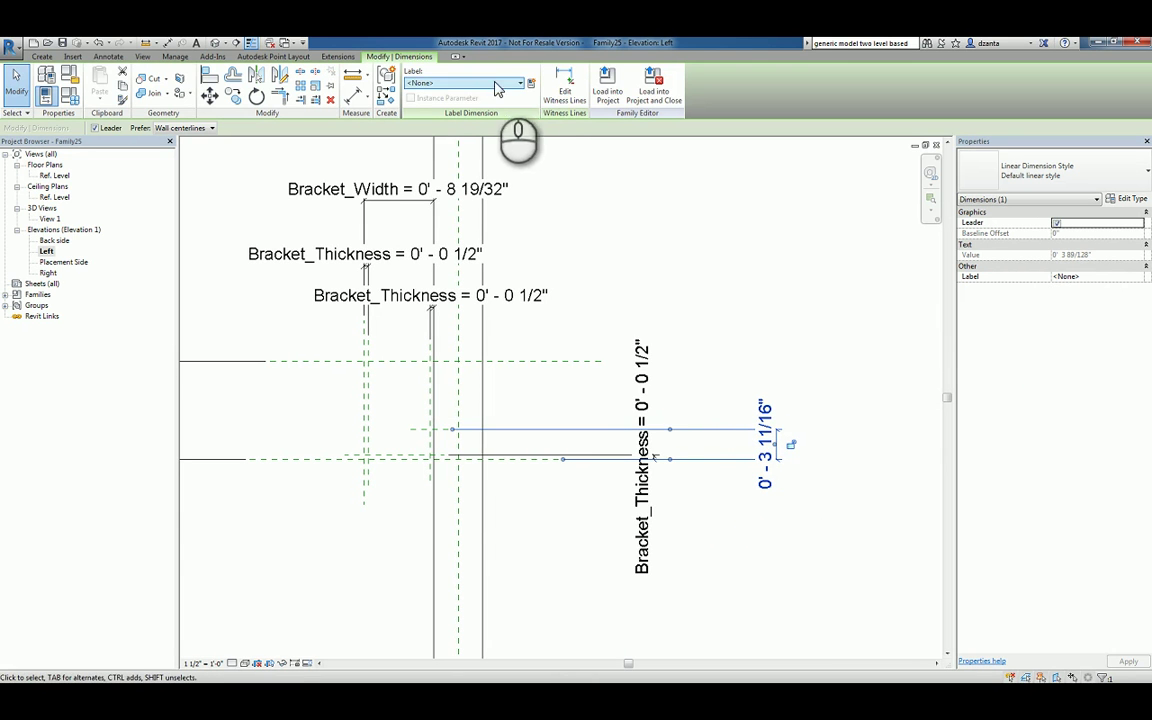
click(530, 85)
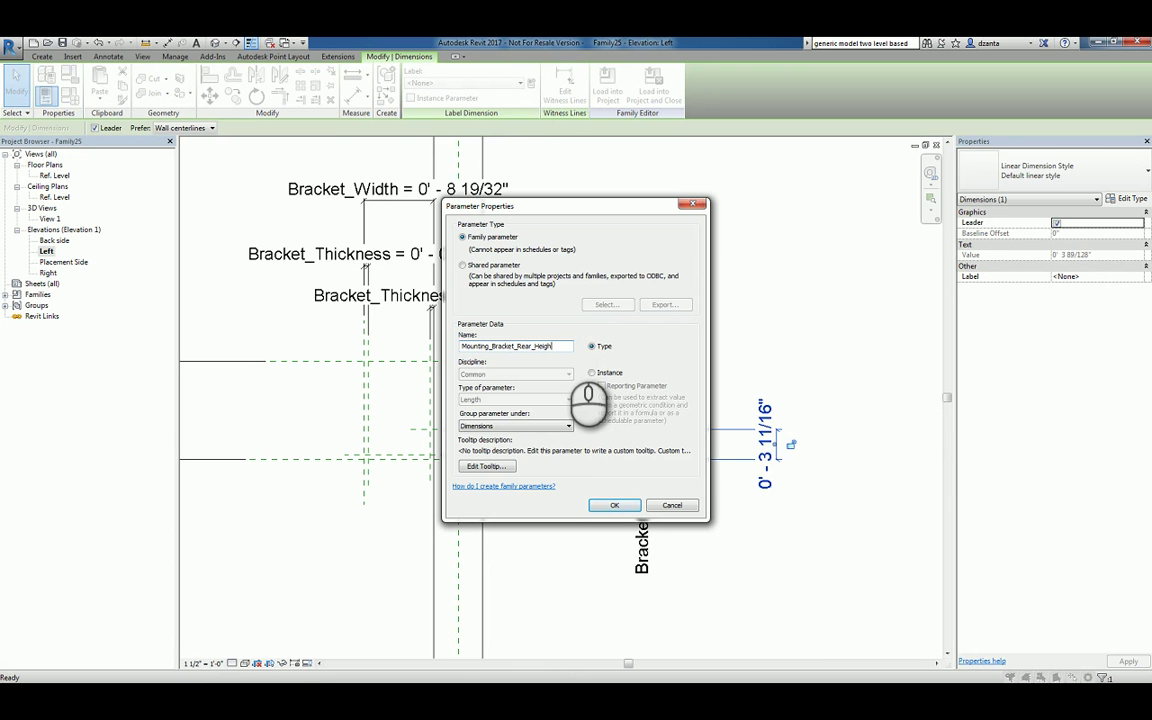
click(614, 505)
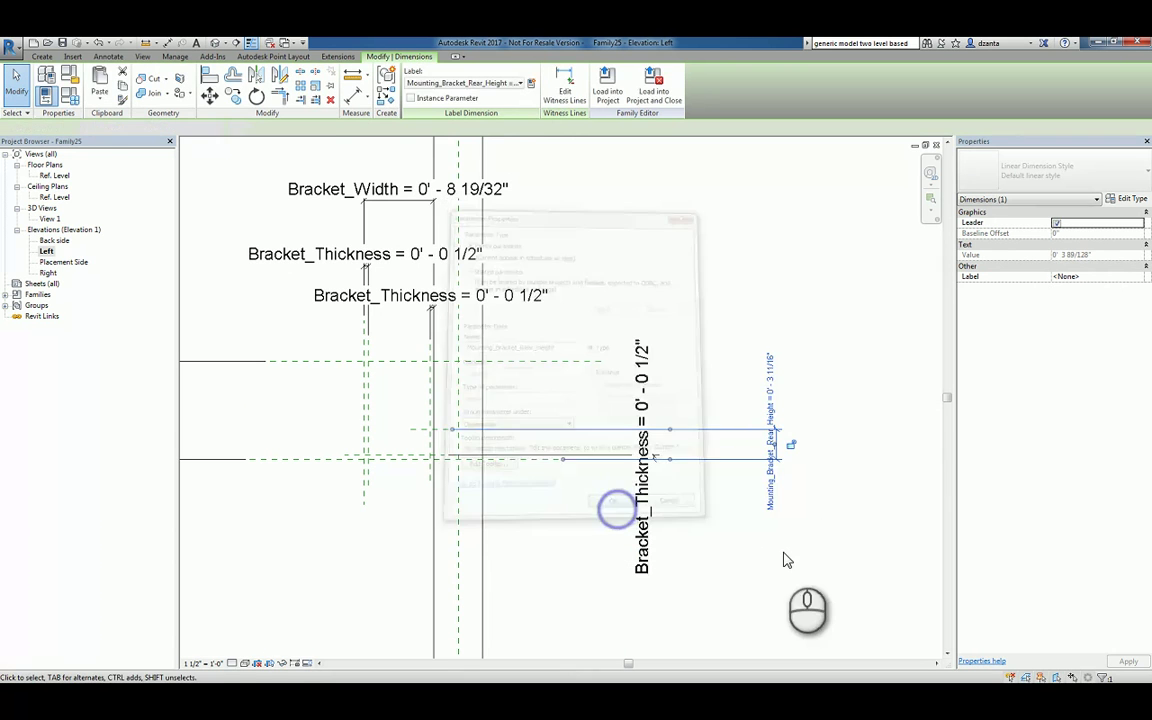
Step: In Family Types, set Bracket_Width to 9" and Mounting_Bracket_Rear_Height to 3"
click(805, 558)
click(62, 95)
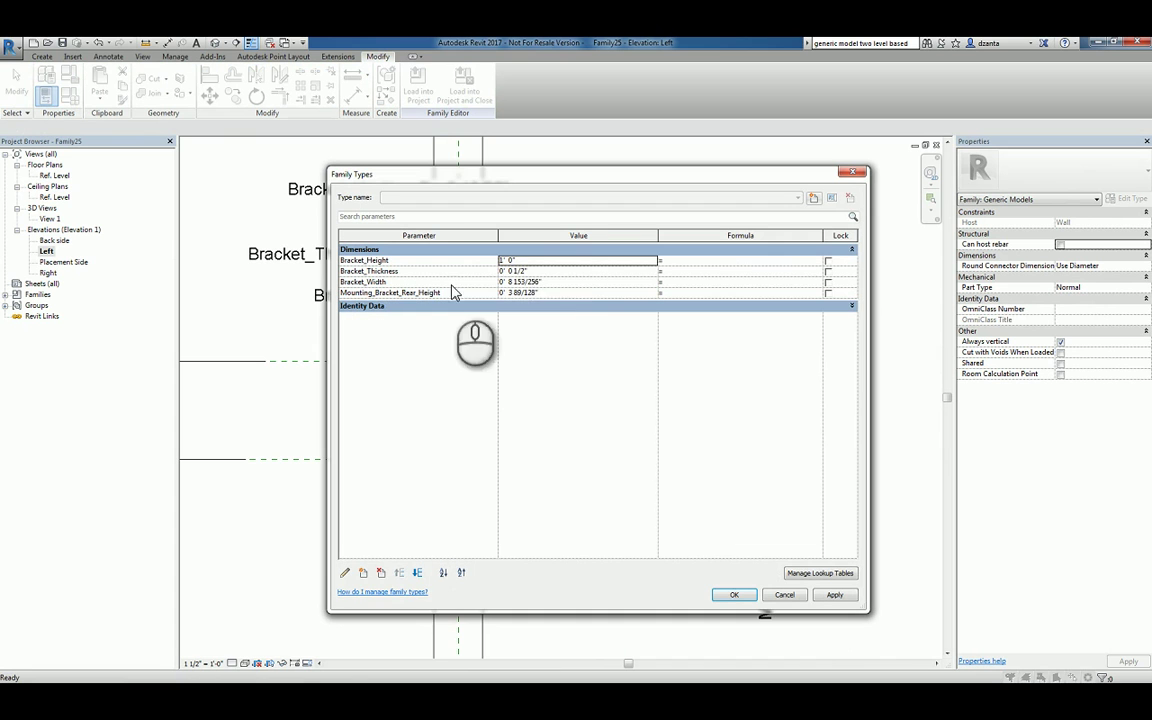
click(585, 285)
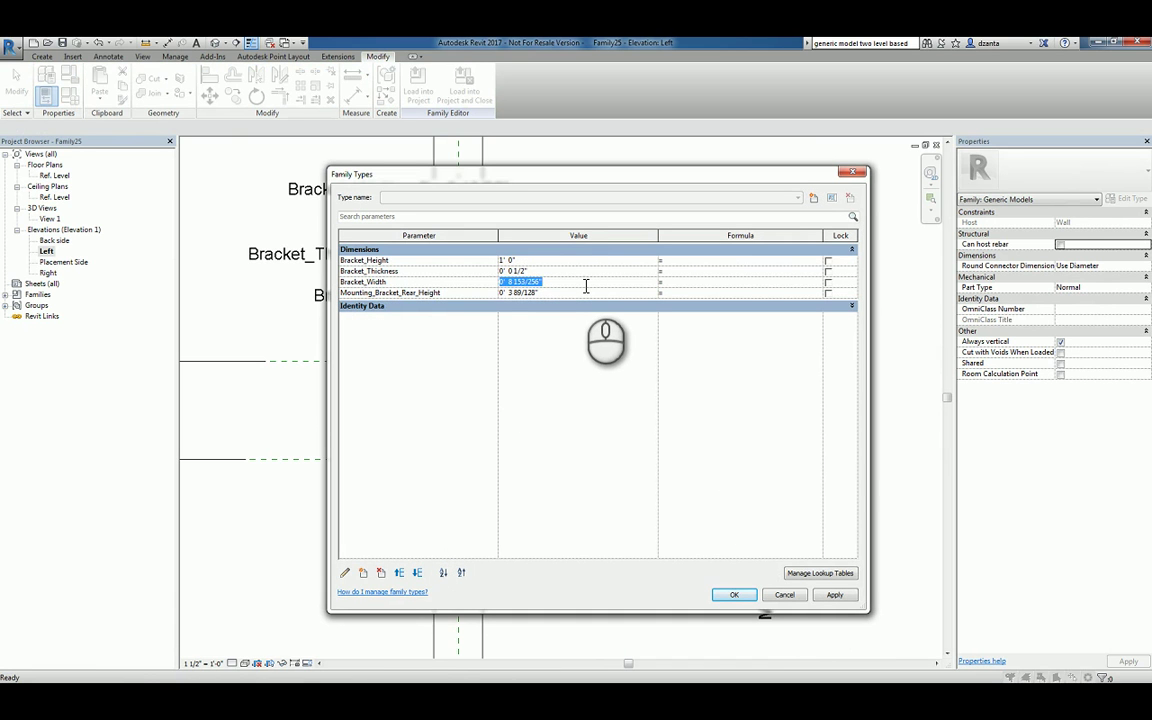
text(9")
click(563, 403)
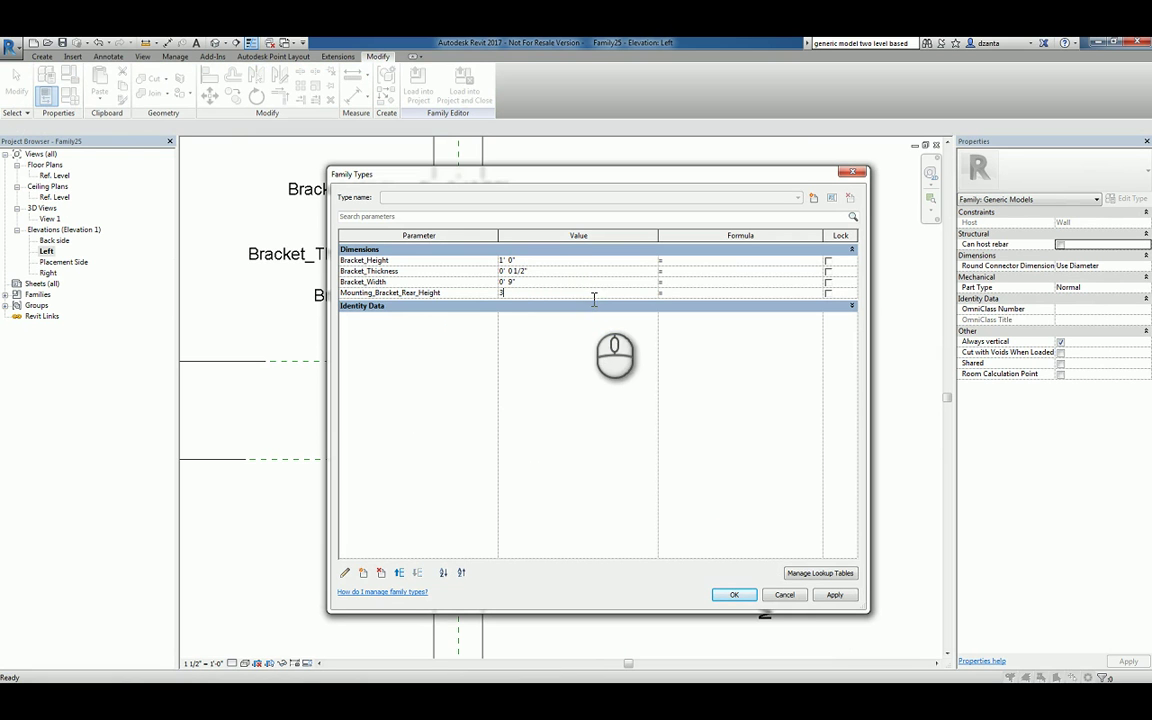
text(3")
click(589, 386)
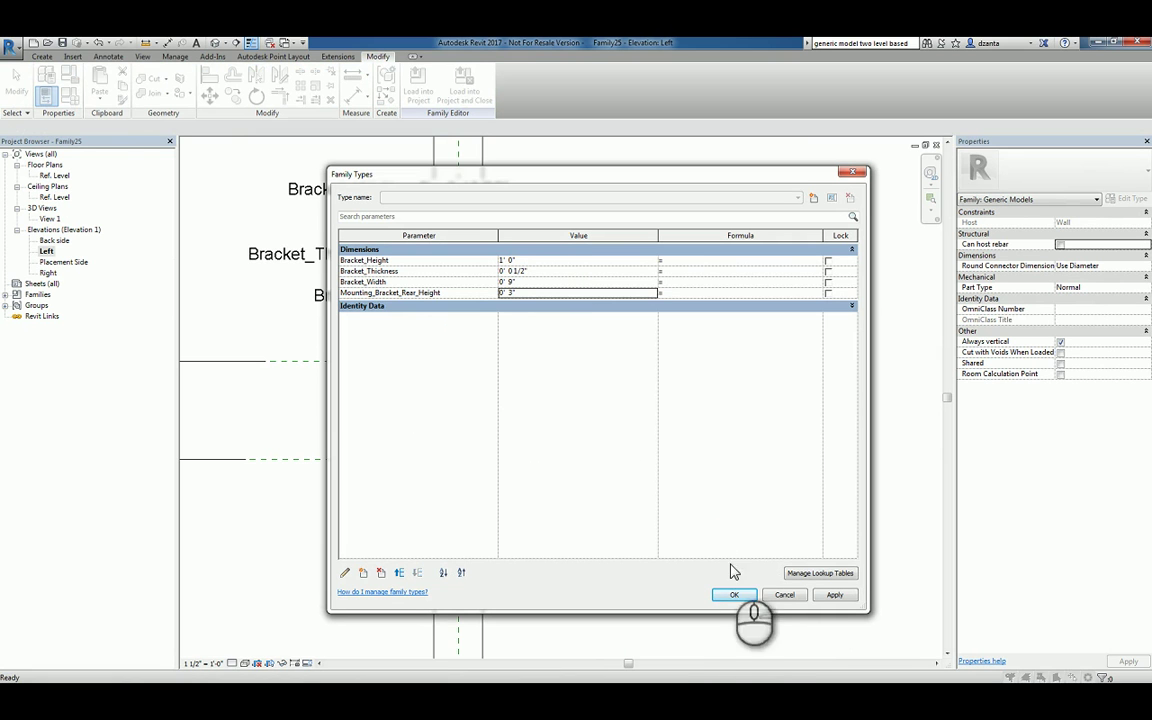
click(738, 595)
scroll(600, 480, up, 4)
scroll(575, 421, up, 2)
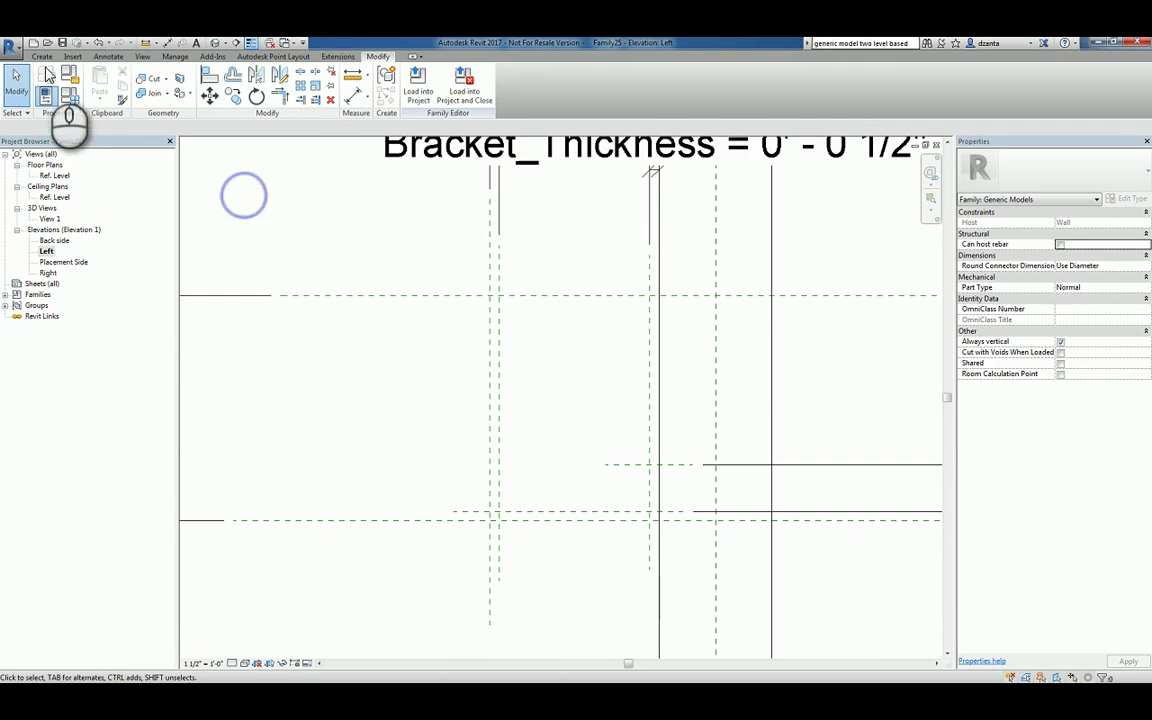
Step: Start a solid extrusion sketch, picking and locking lines on the left, upper and second vertical planes
click(42, 56)
click(100, 84)
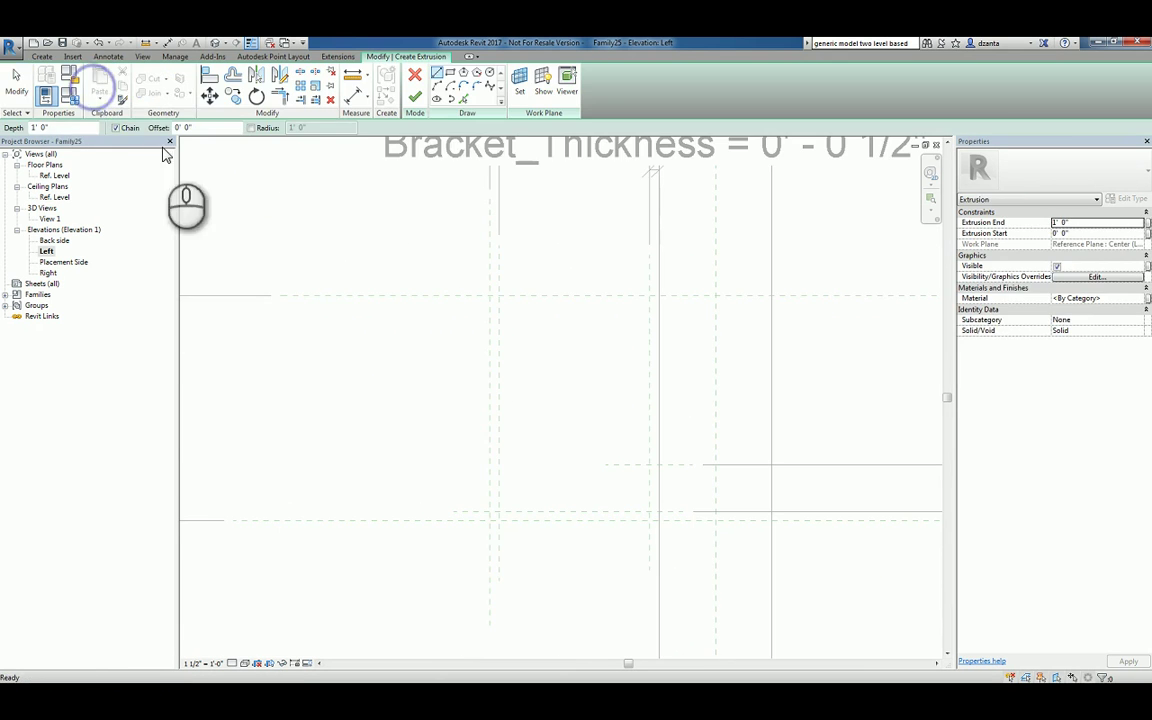
click(460, 102)
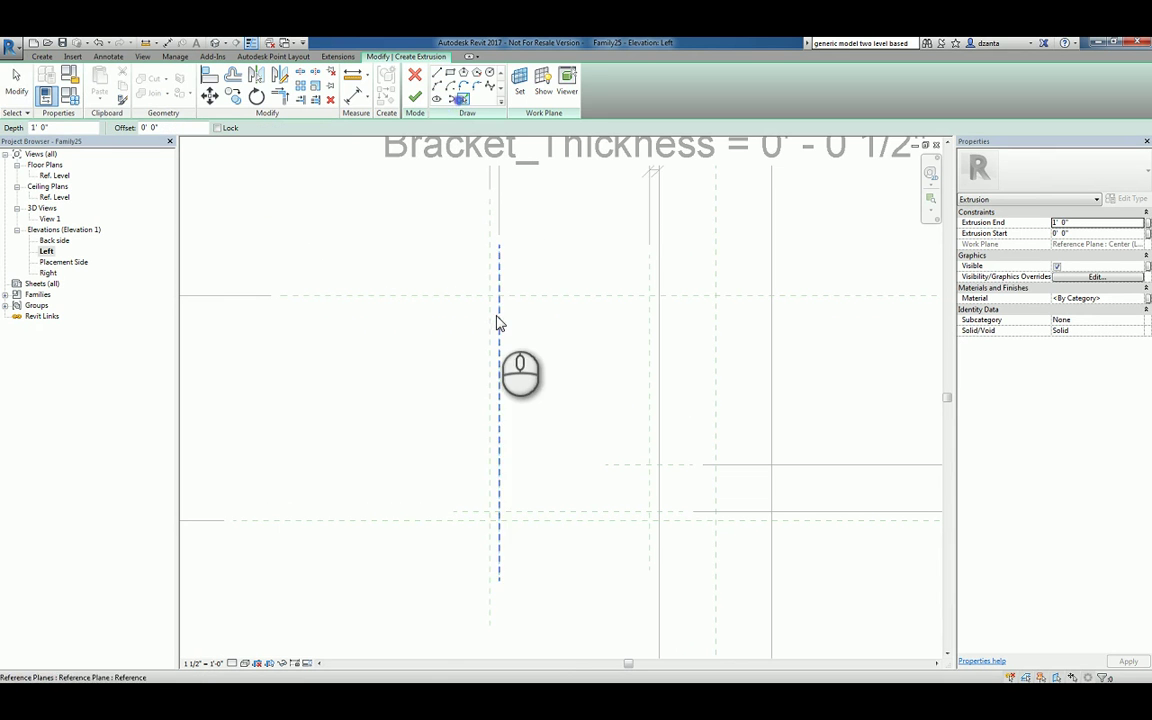
click(489, 324)
click(471, 431)
click(520, 296)
click(592, 278)
click(499, 365)
click(481, 432)
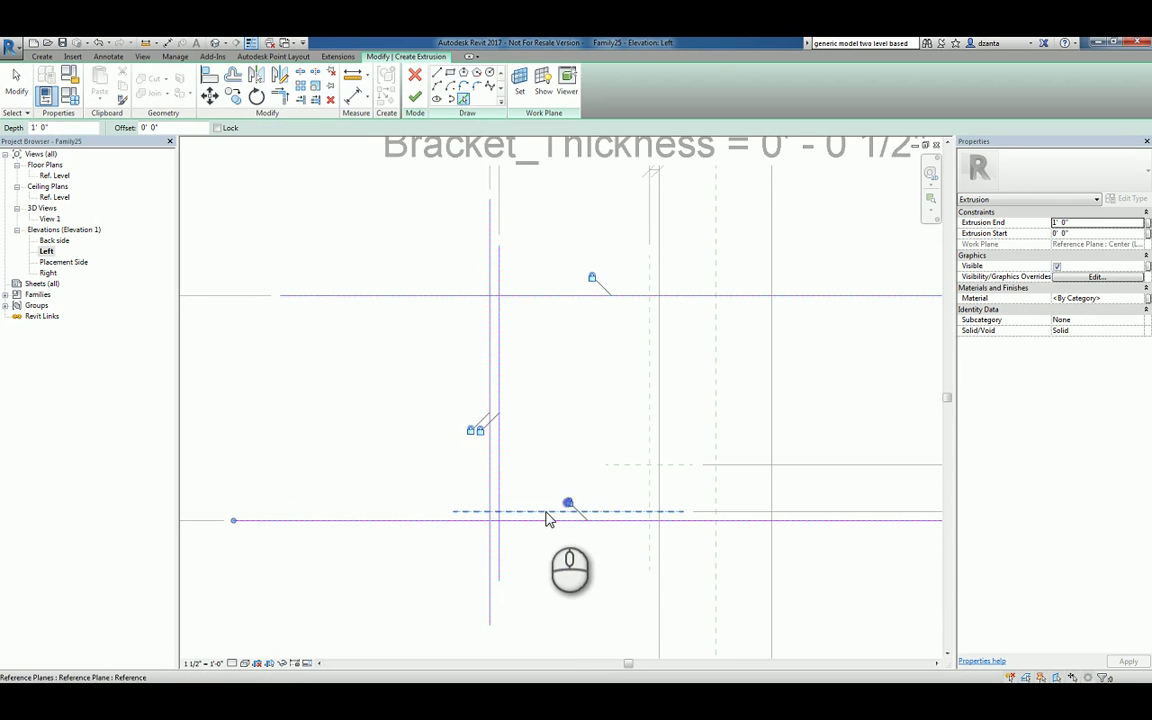
Step: Pick and lock the lower horizontal plane, then add the wall-side and short horizontal reference lines
click(545, 512)
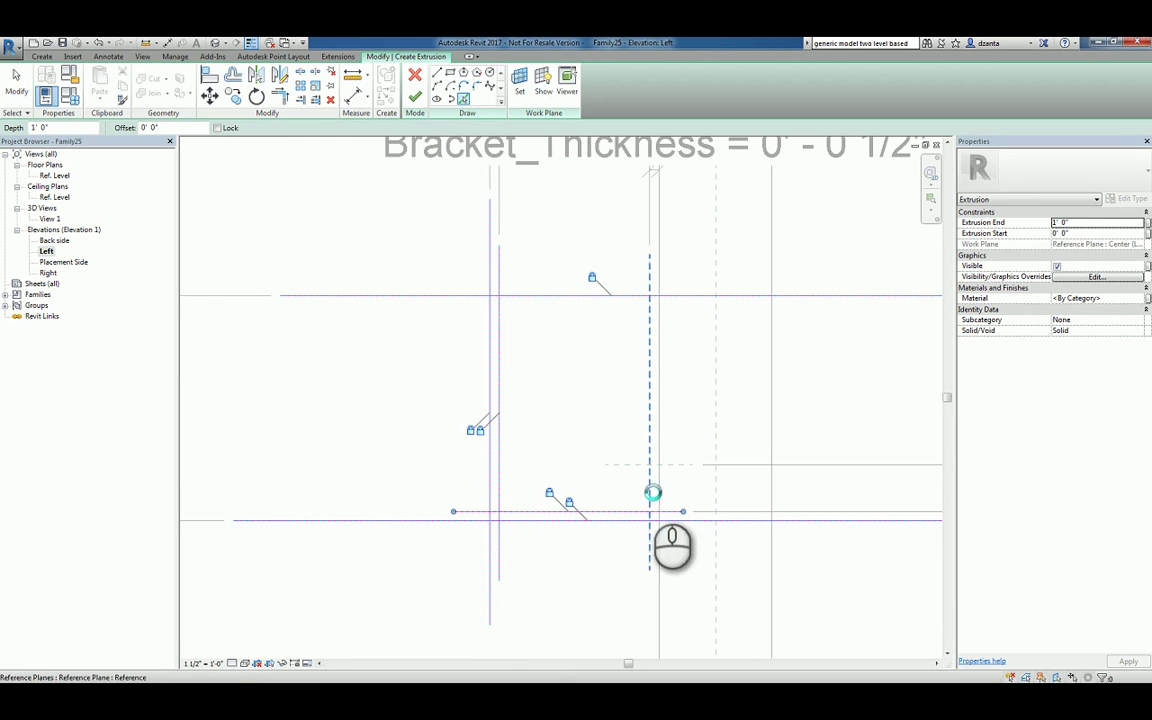
click(630, 430)
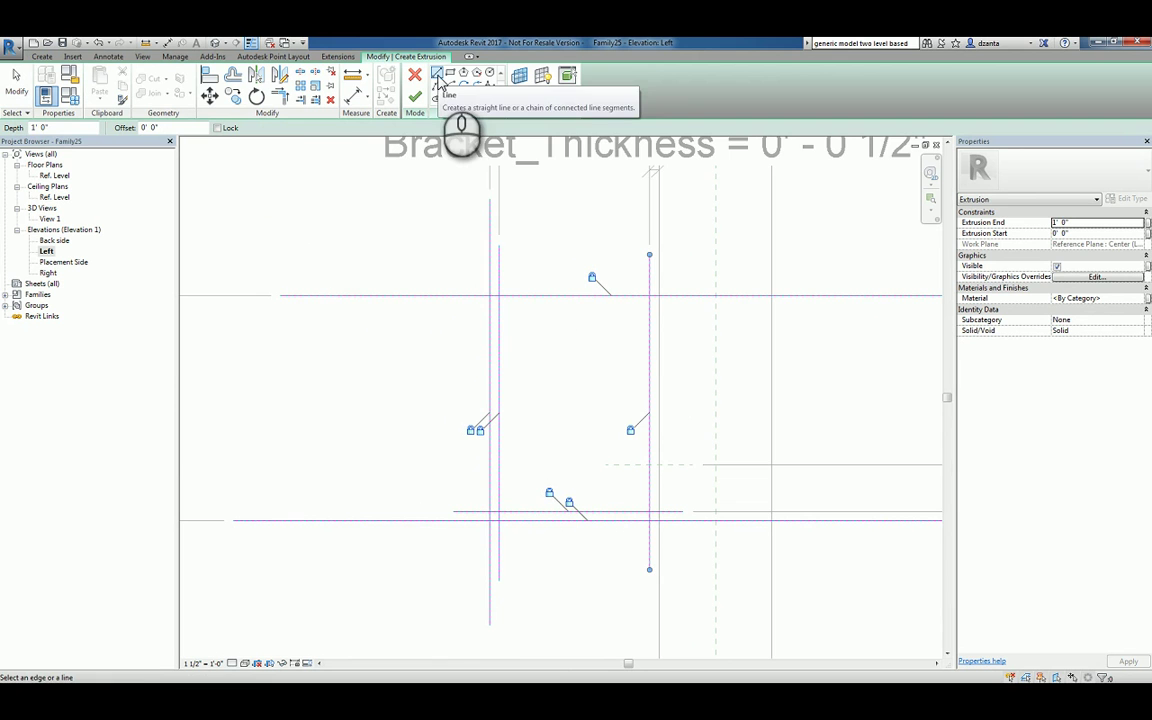
click(659, 493)
click(640, 414)
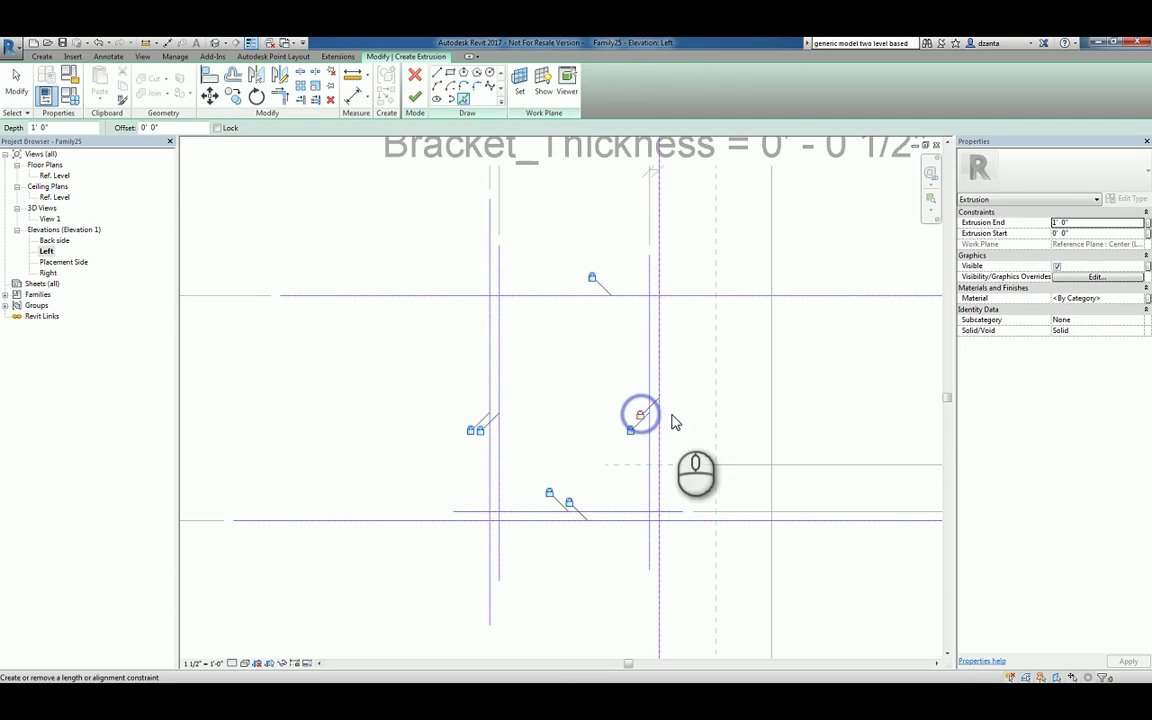
click(15, 100)
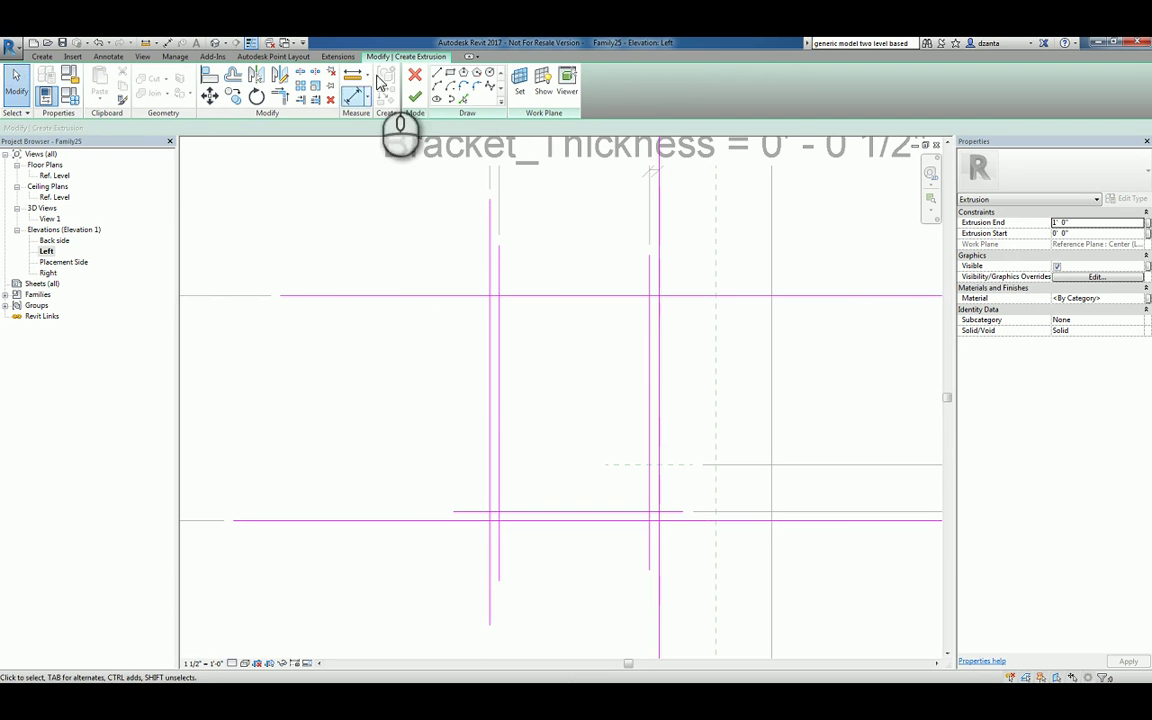
click(463, 97)
click(688, 465)
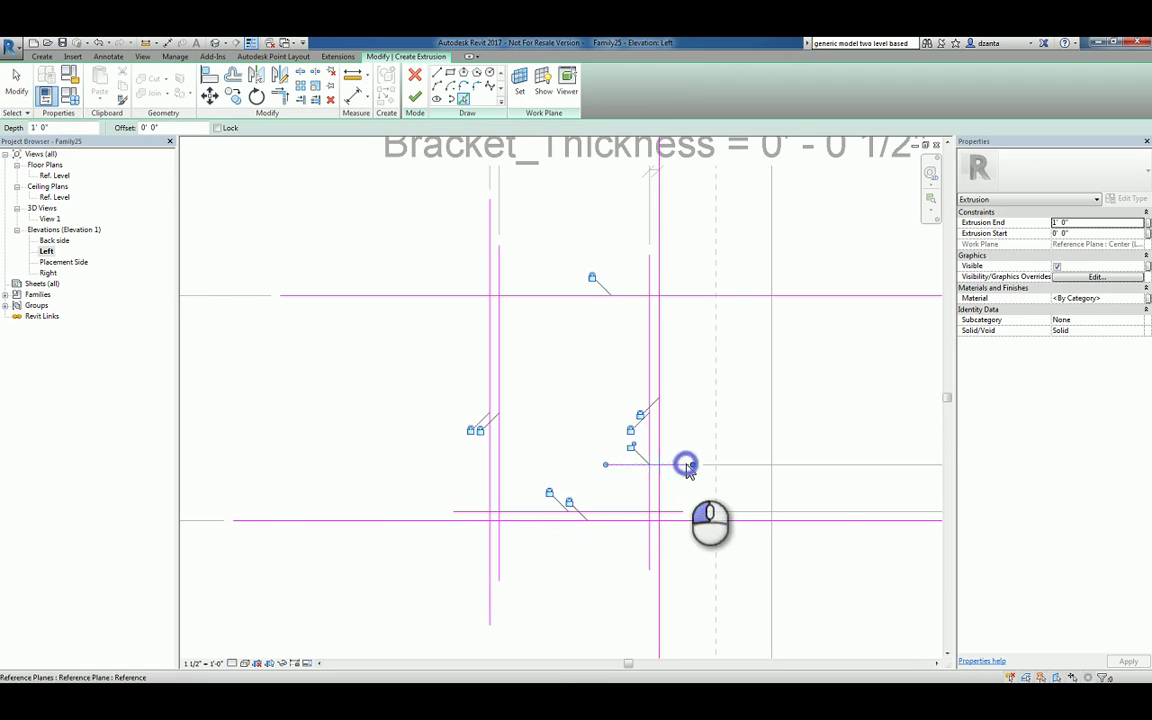
Step: Trim the short horizontal, right vertical and bottom sketch lines into lower-right corners
key(t)
key(r)
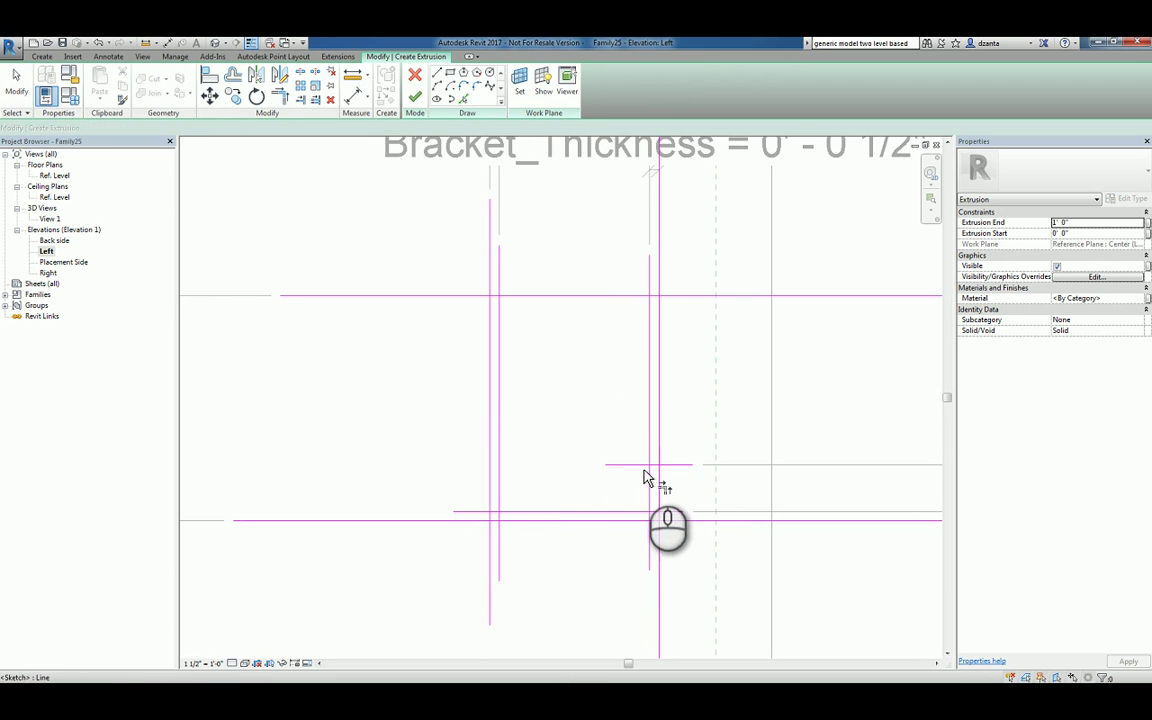
click(652, 466)
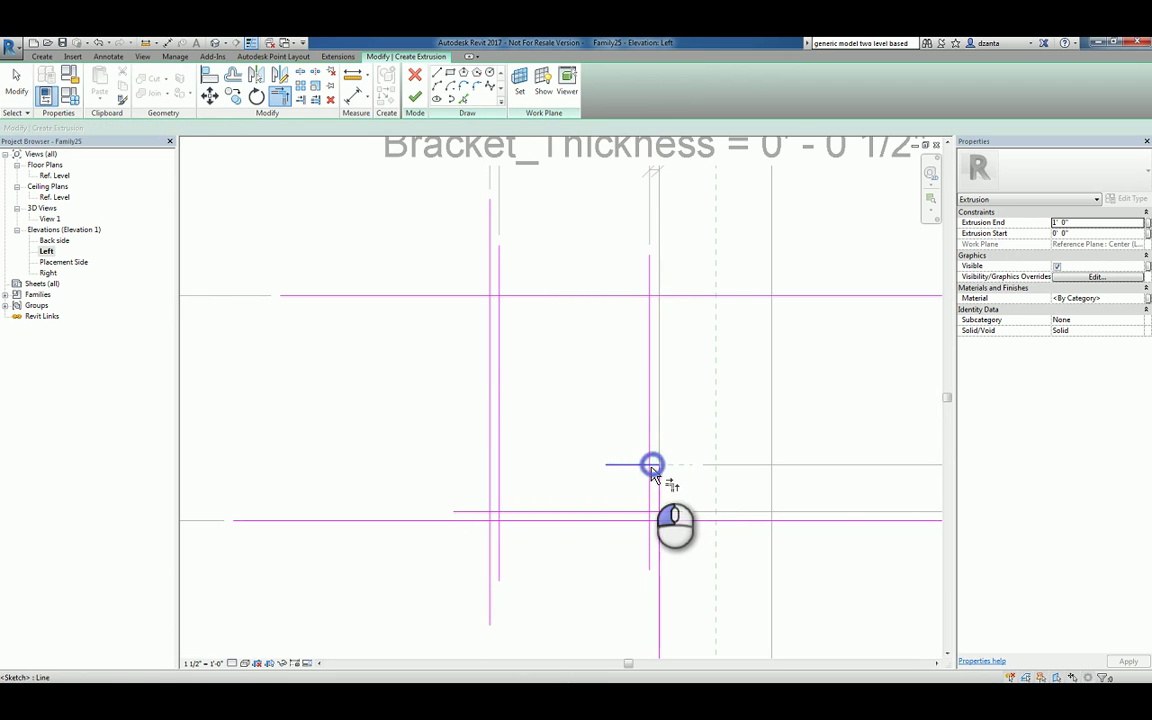
click(657, 470)
click(625, 511)
click(651, 490)
click(653, 464)
Step: Trim the bottom, top and left vertical lines into the remaining corners to close the J profile
click(500, 506)
click(478, 295)
click(500, 318)
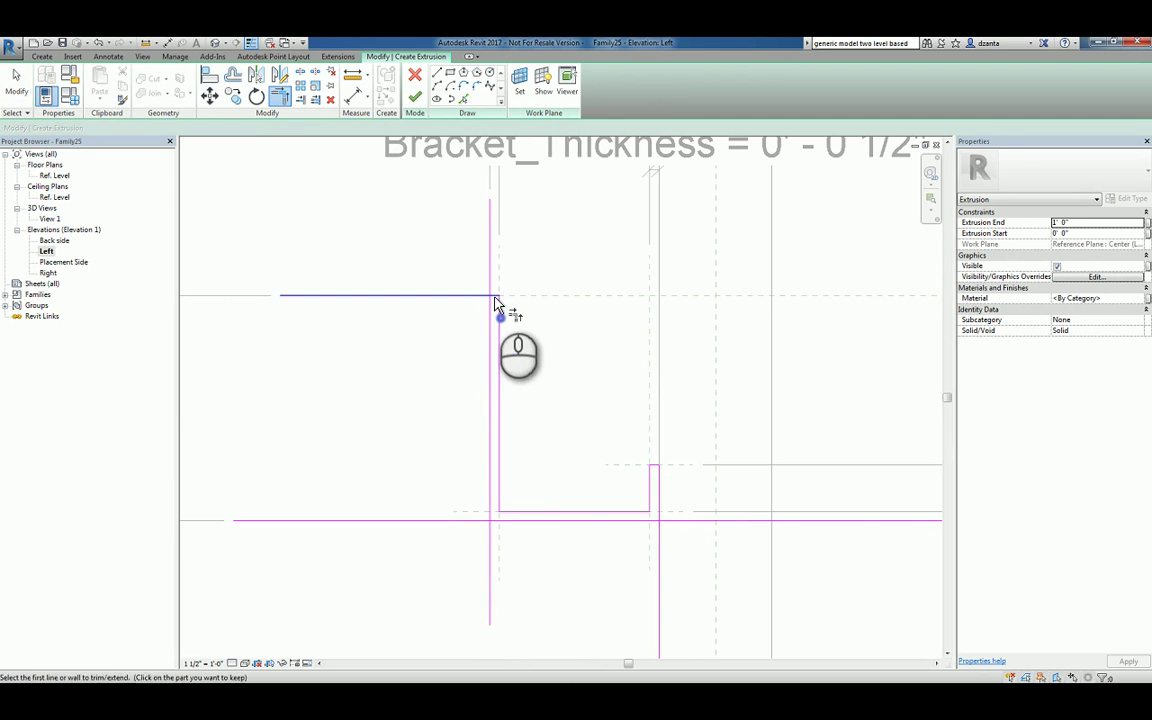
click(494, 298)
click(489, 304)
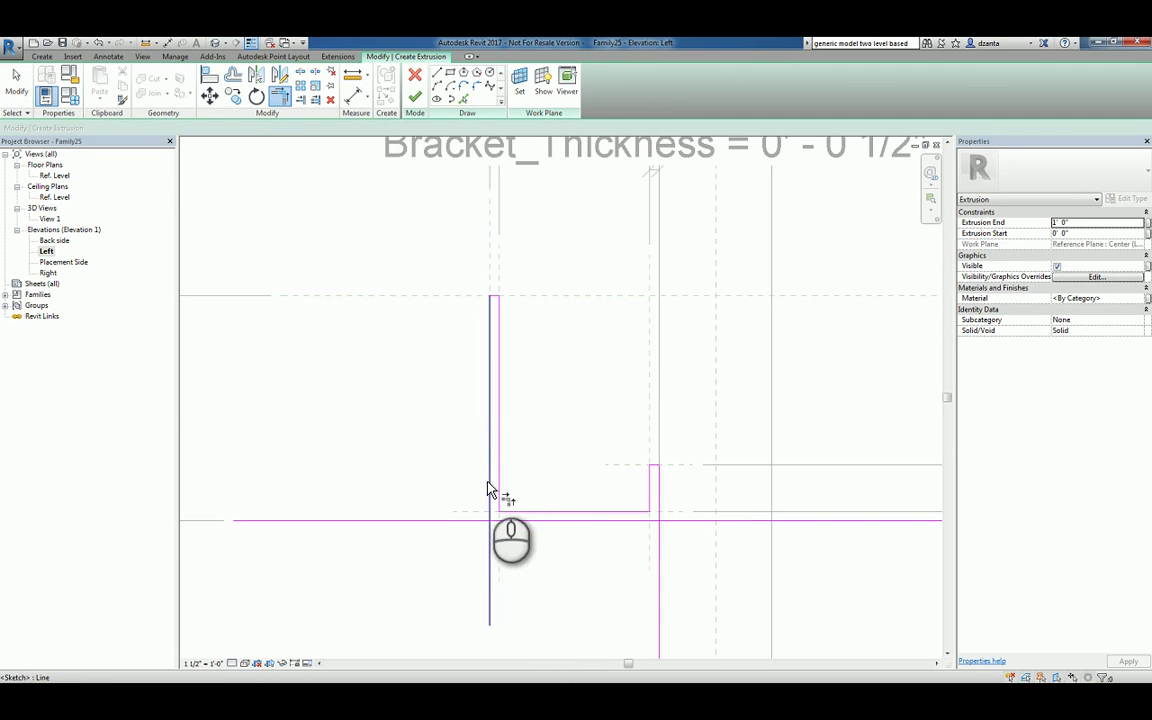
click(508, 519)
click(548, 520)
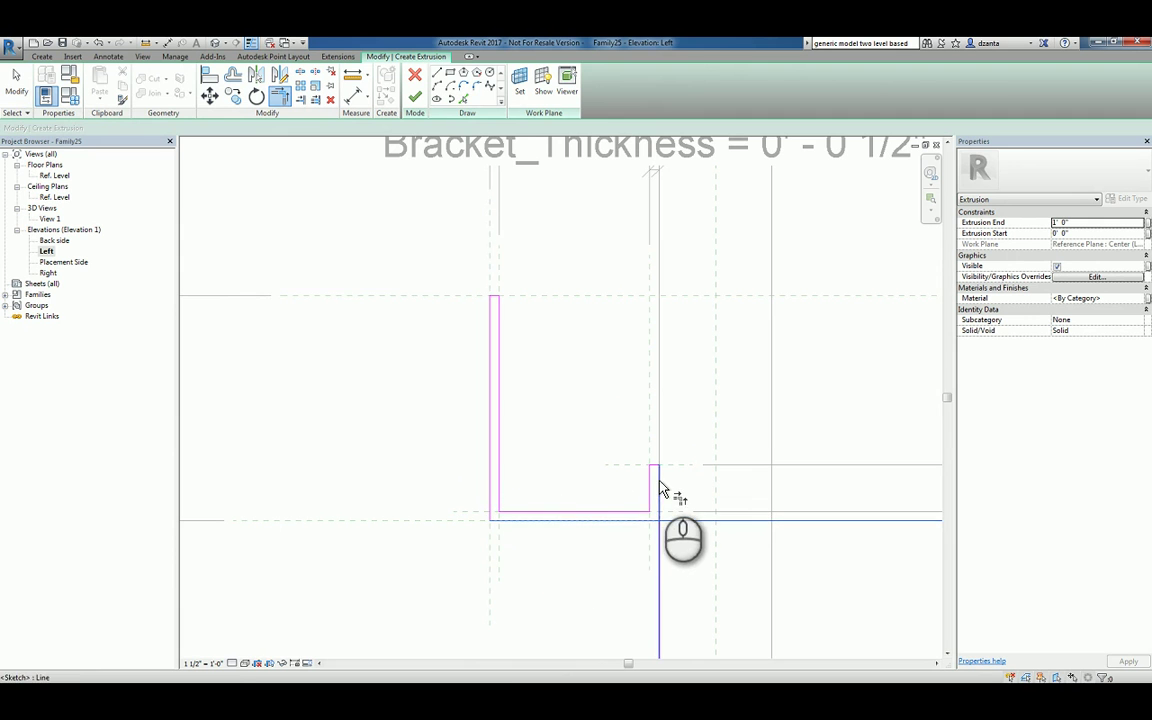
click(659, 480)
click(16, 82)
click(268, 234)
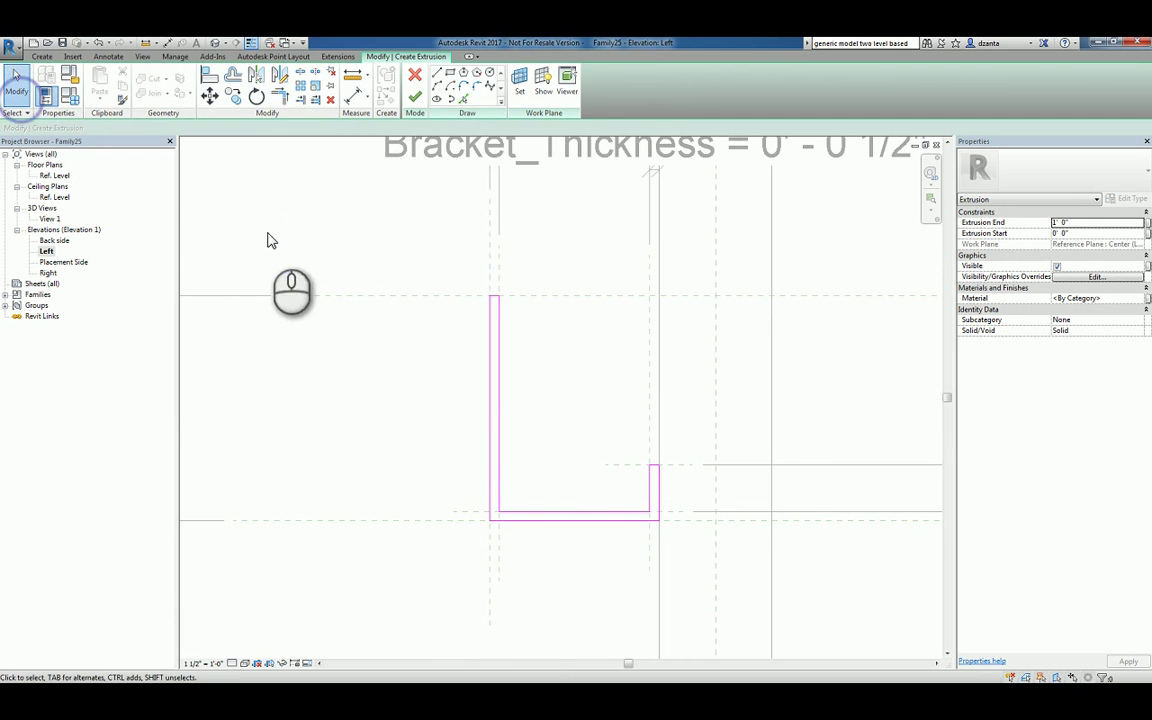
scroll(319, 288, down, 2)
Step: Finish the extrusion and view it on the host wall in the Placement Side elevation
click(415, 96)
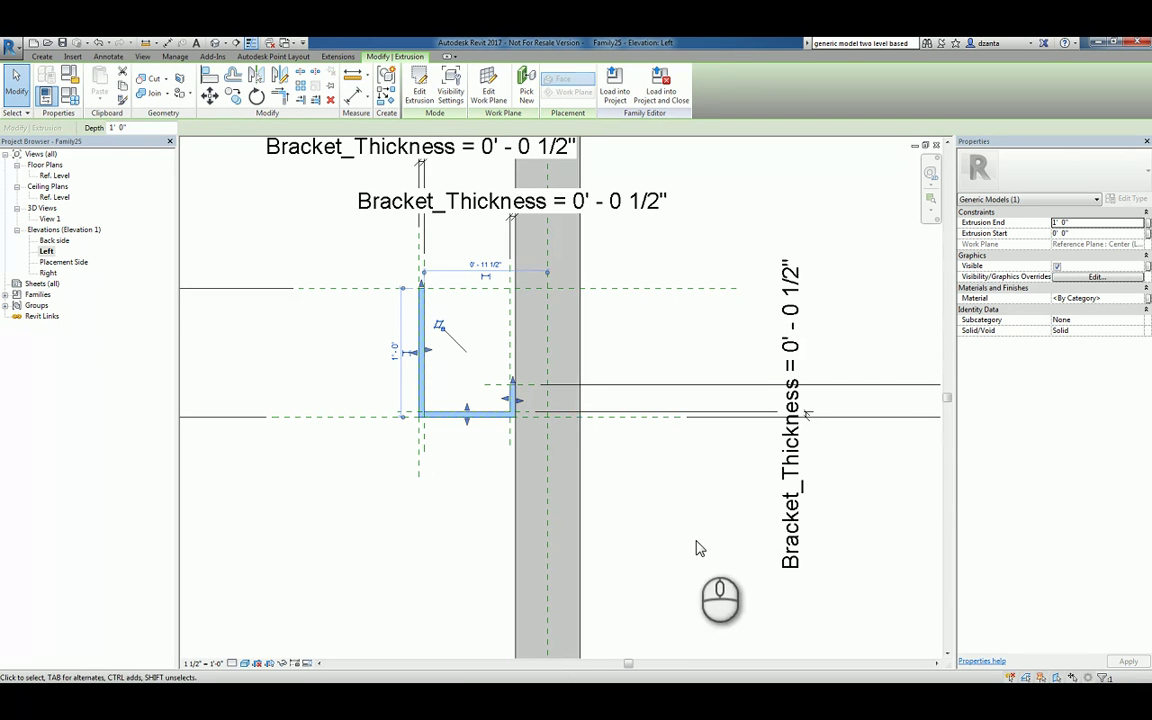
scroll(690, 535, down, 1)
double_click(65, 262)
mouse_move(604, 450)
middle_down()
mouse_move(656, 501)
mouse_move(674, 496)
middle_up()
scroll(674, 496, up, 1)
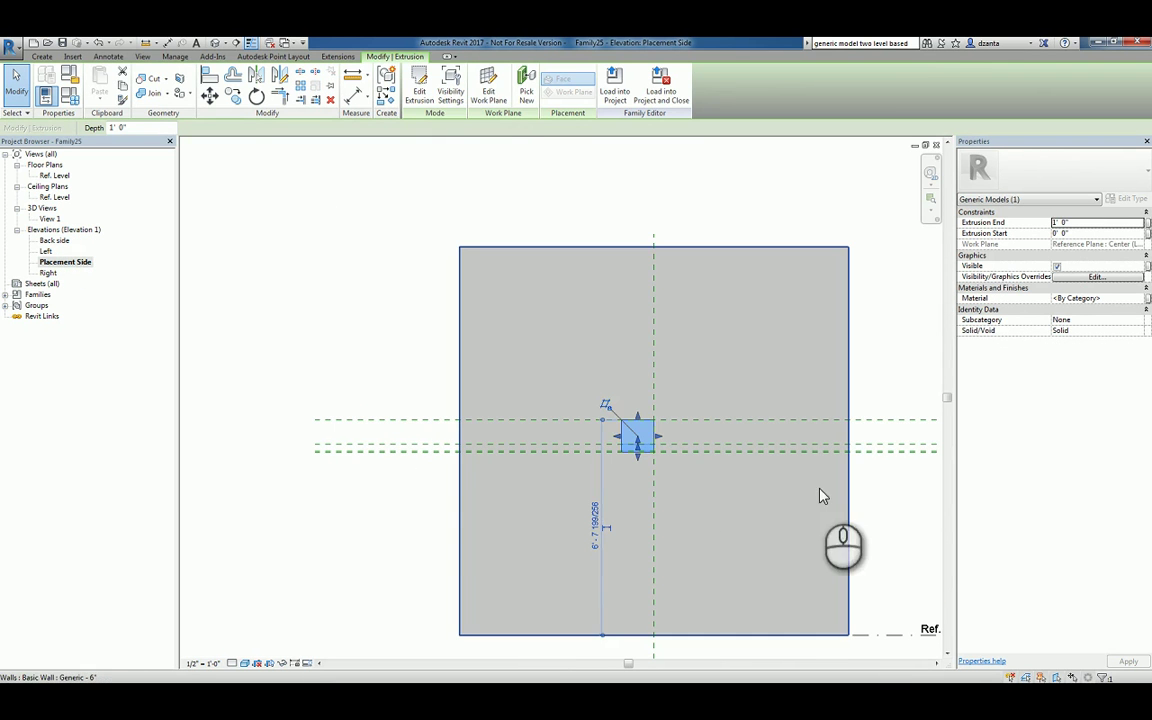
click(850, 468)
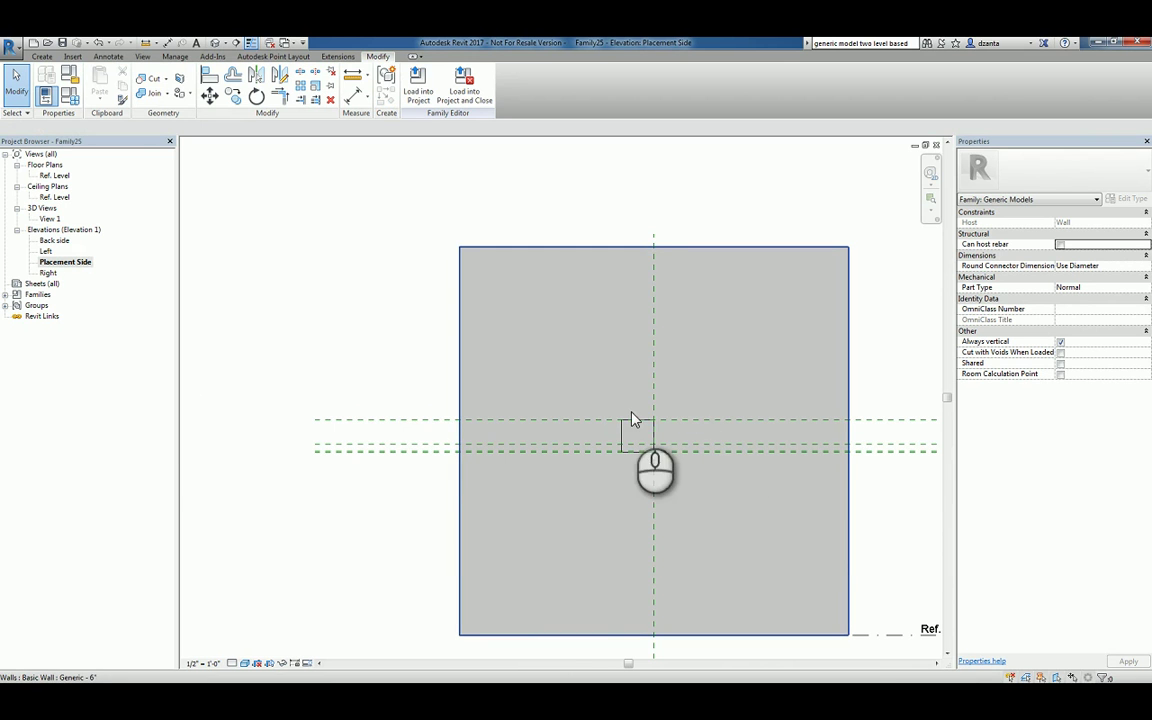
scroll(650, 424, up, 3)
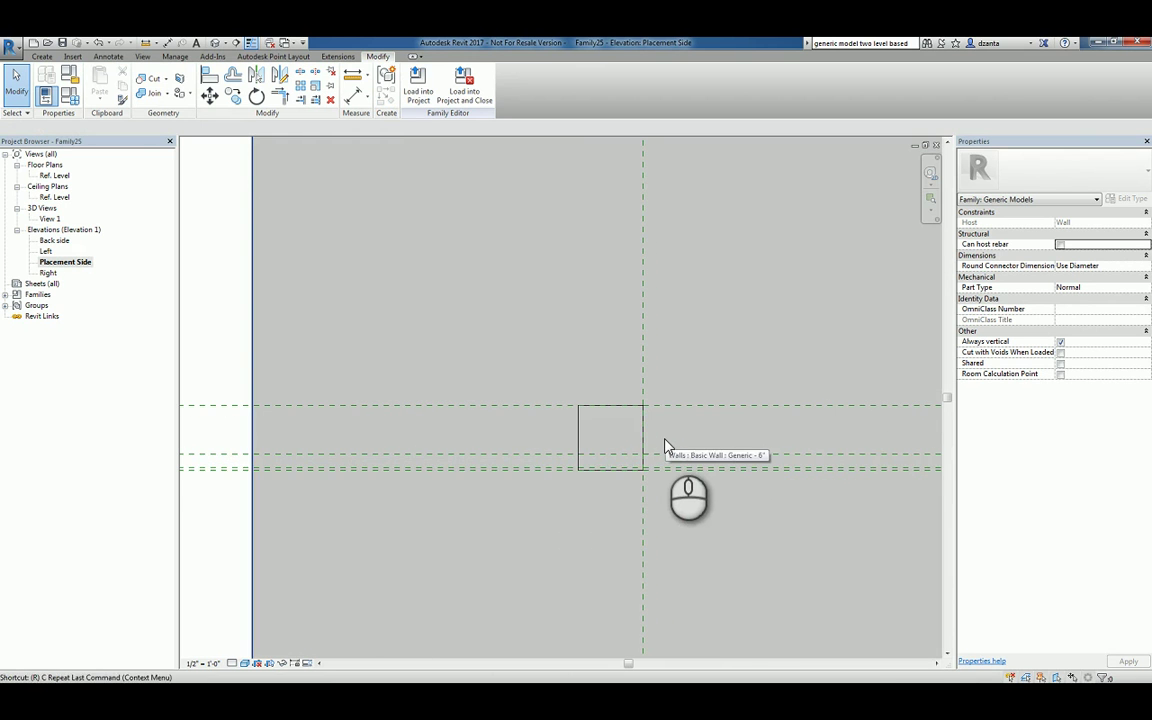
Step: Draw two vertical reference planes flanking the centre plane
key(r)
key(p)
click(631, 504)
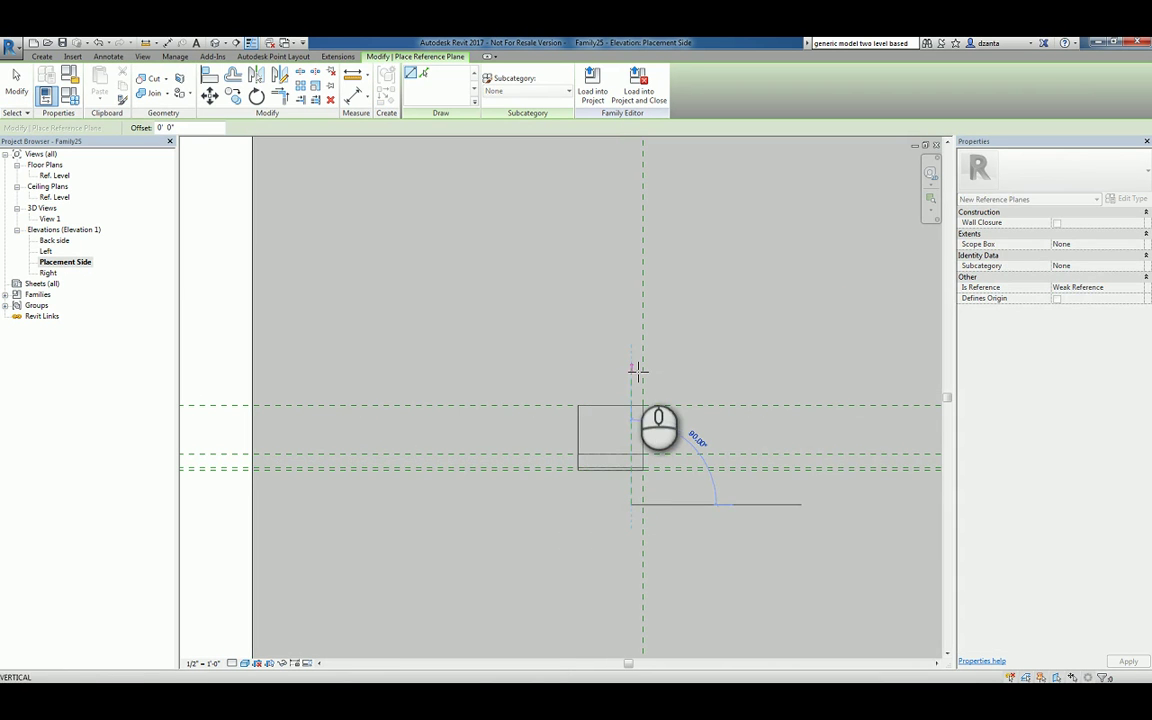
click(638, 370)
click(663, 504)
click(669, 376)
key(Escape)
key(Escape)
scroll(670, 380, up, 2)
Step: Add an overall 0' - 8" aligned dimension across them and an EQ chain through the centre plane
key(d)
key(i)
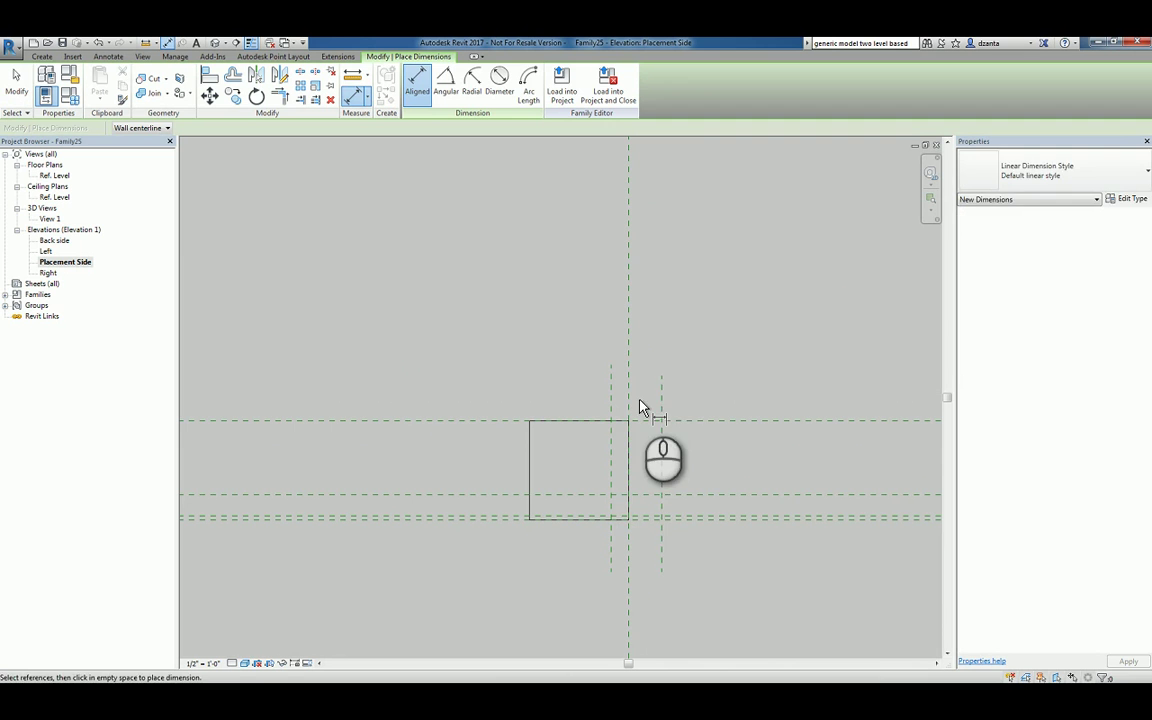
click(661, 383)
click(611, 383)
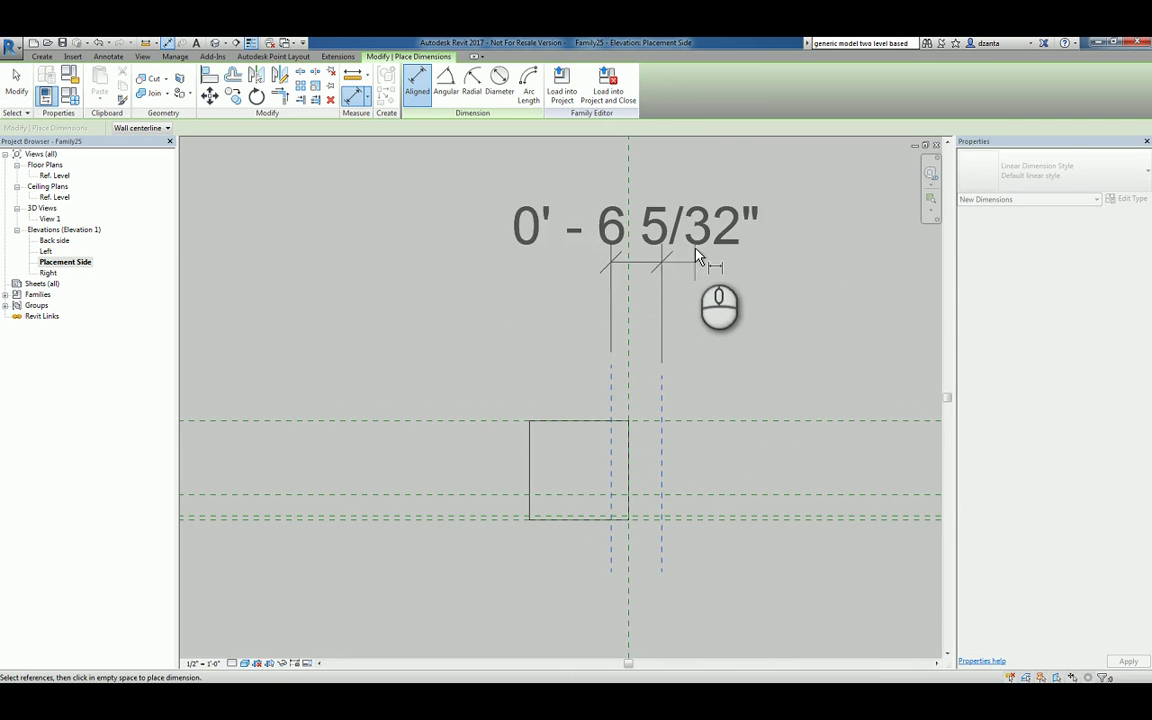
click(690, 242)
click(629, 389)
click(610, 386)
click(708, 318)
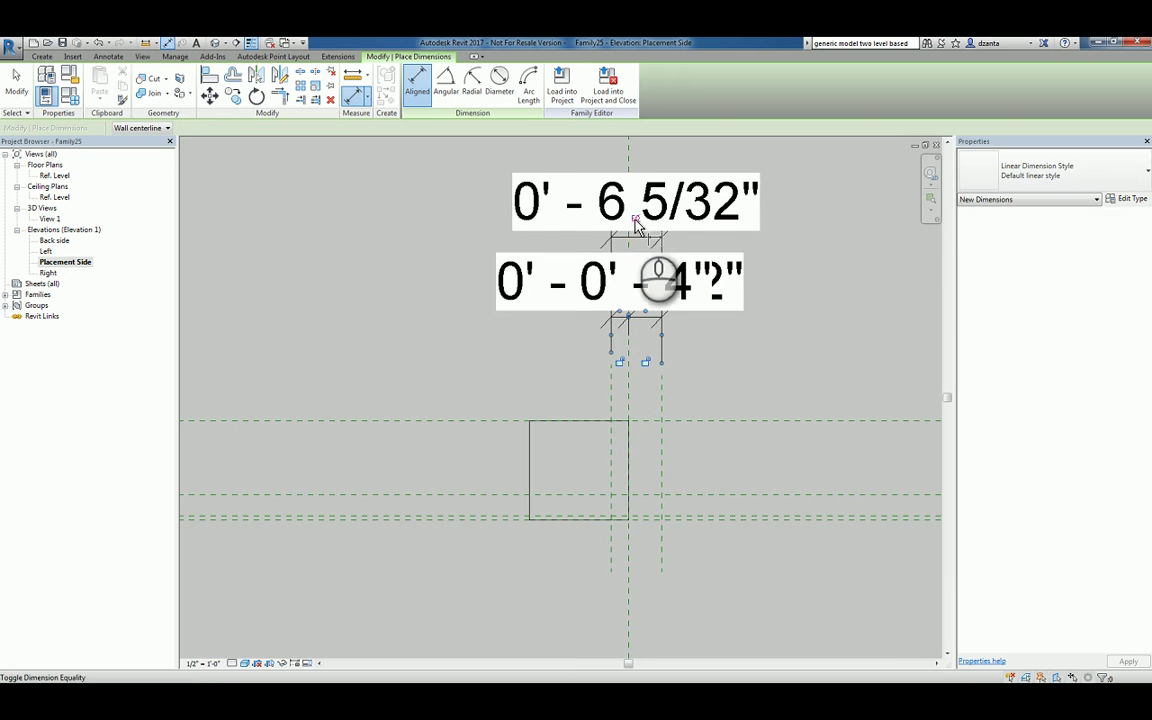
click(633, 219)
key(Escape)
key(Escape)
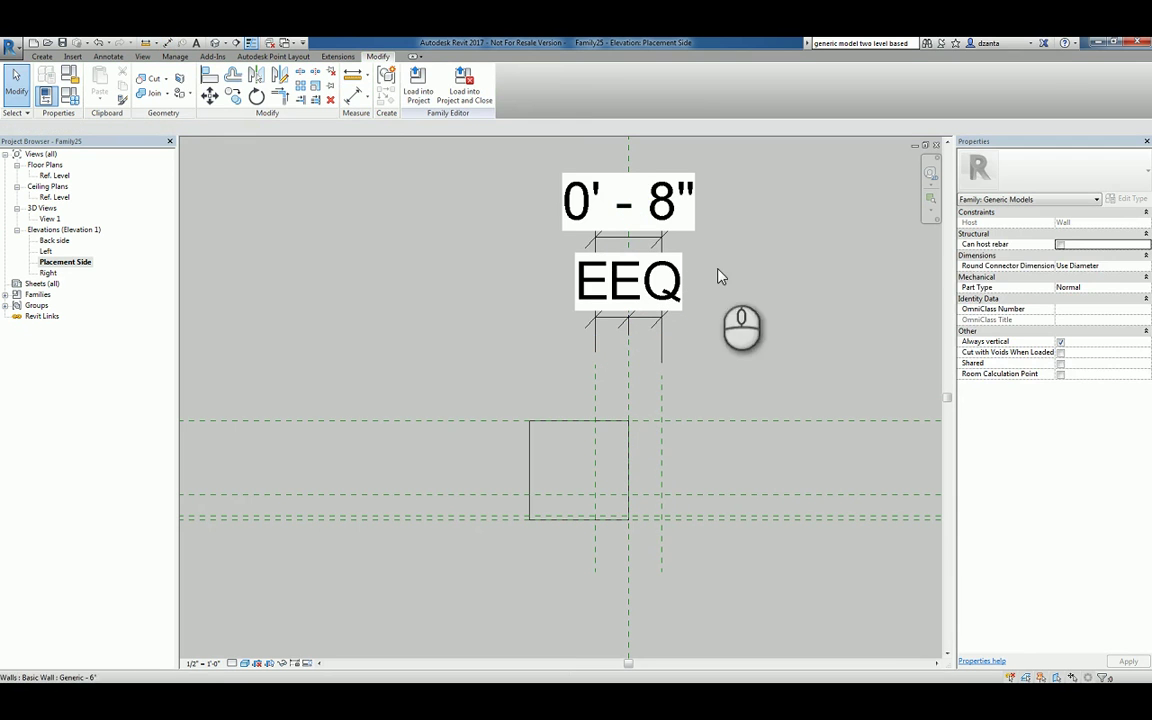
click(668, 224)
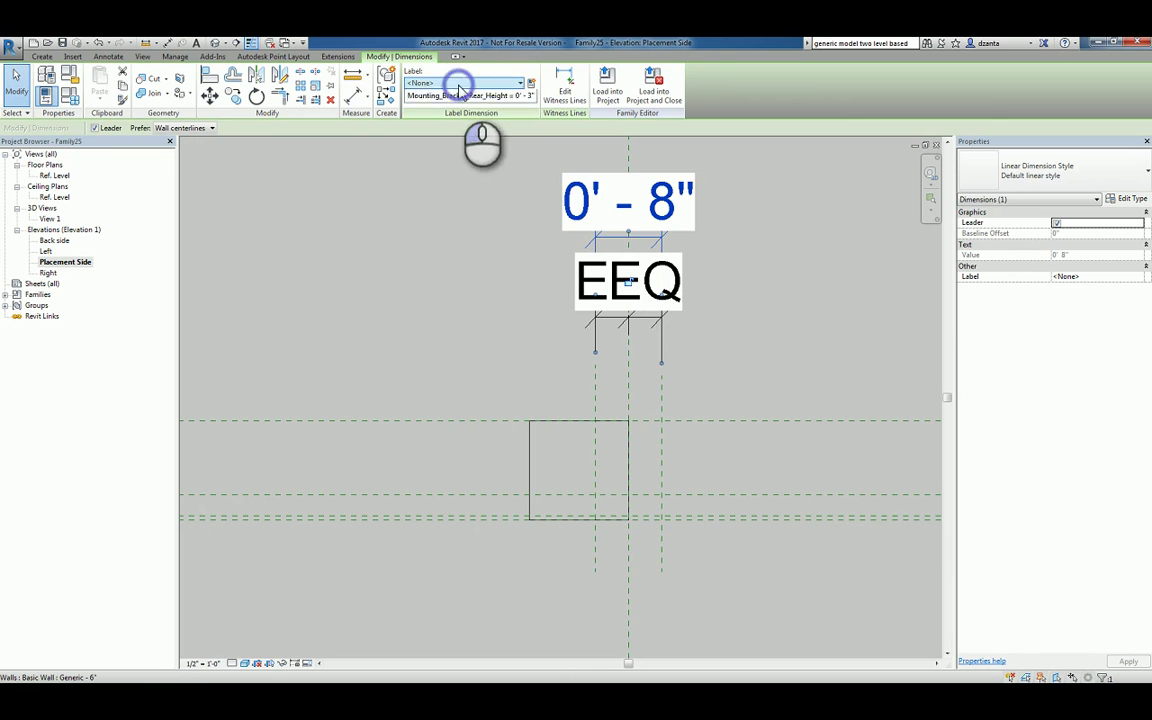
Step: Label the overall 0' - 8" dimension with a new Type parameter named Bracket_Depth
click(462, 83)
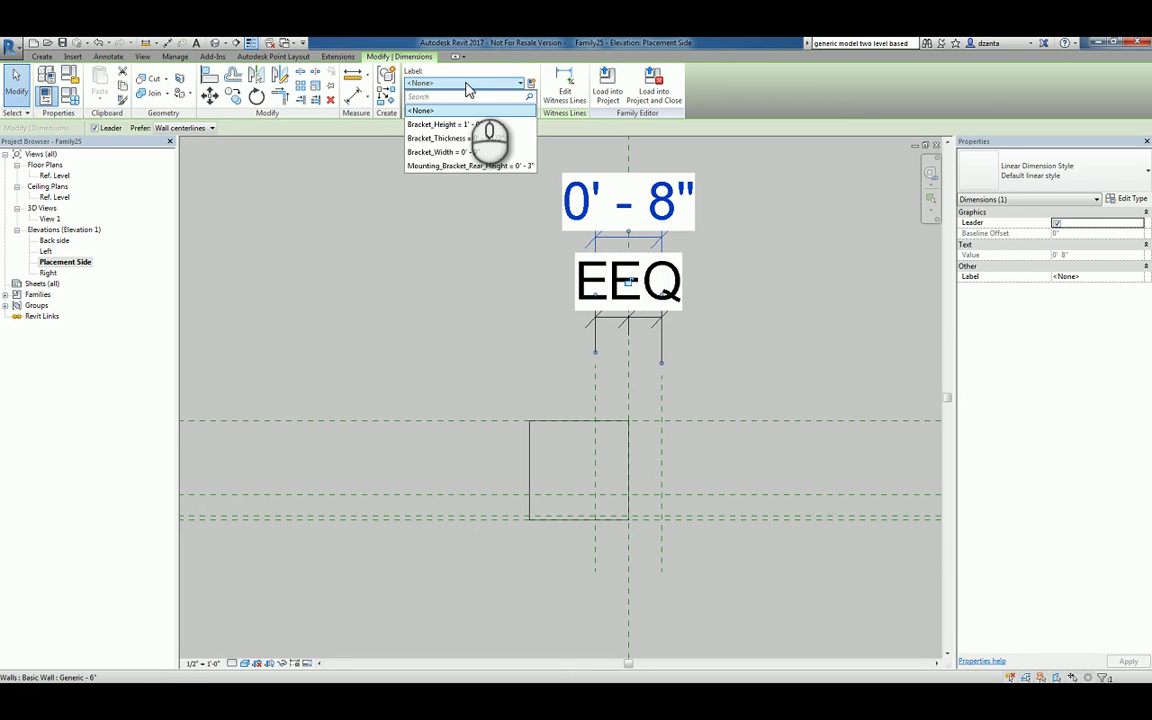
click(533, 83)
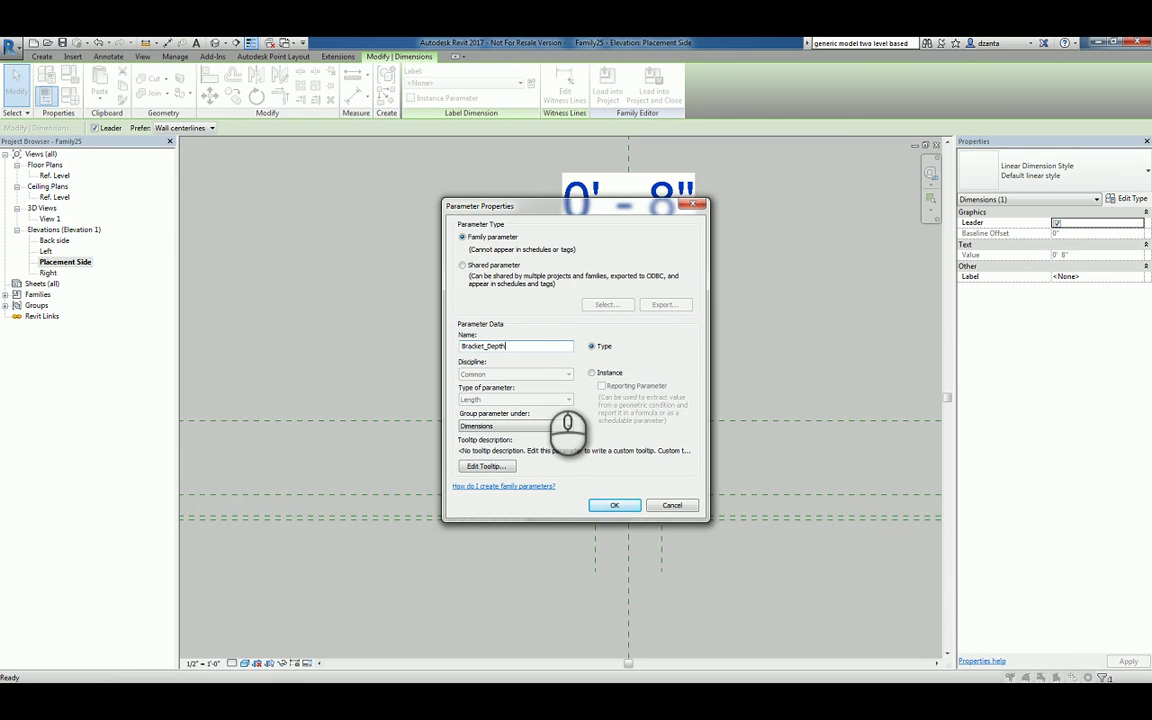
click(605, 507)
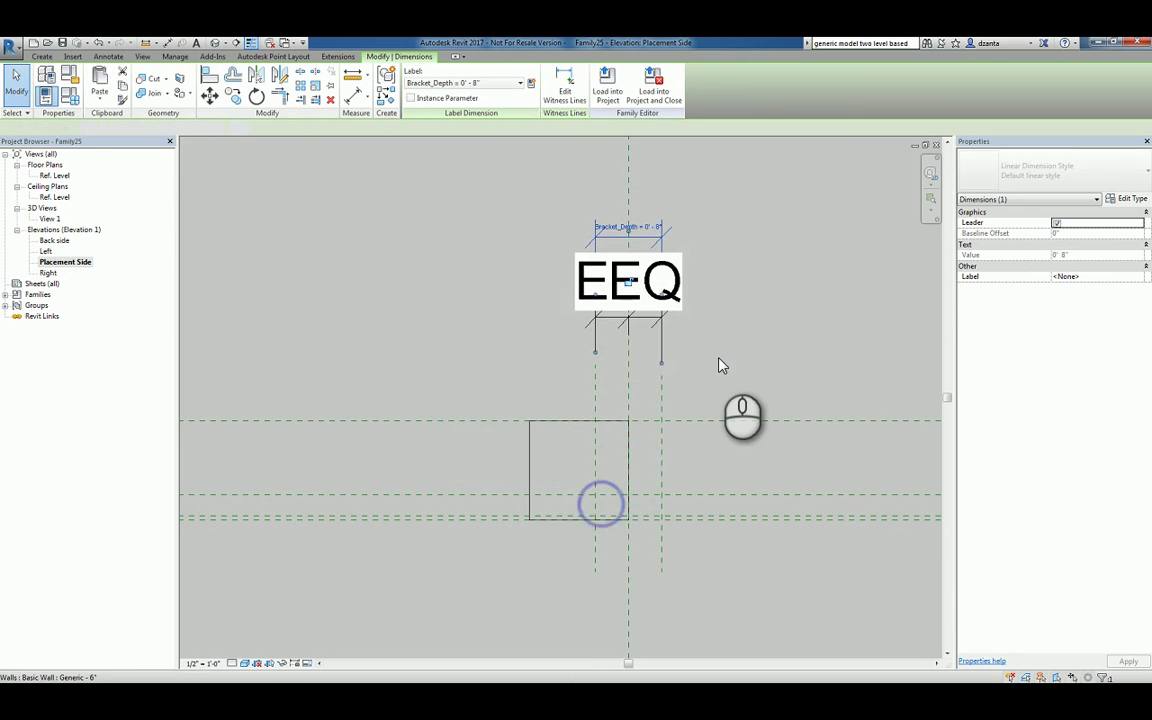
click(719, 357)
scroll(729, 371, down, 1)
scroll(729, 371, down, 1)
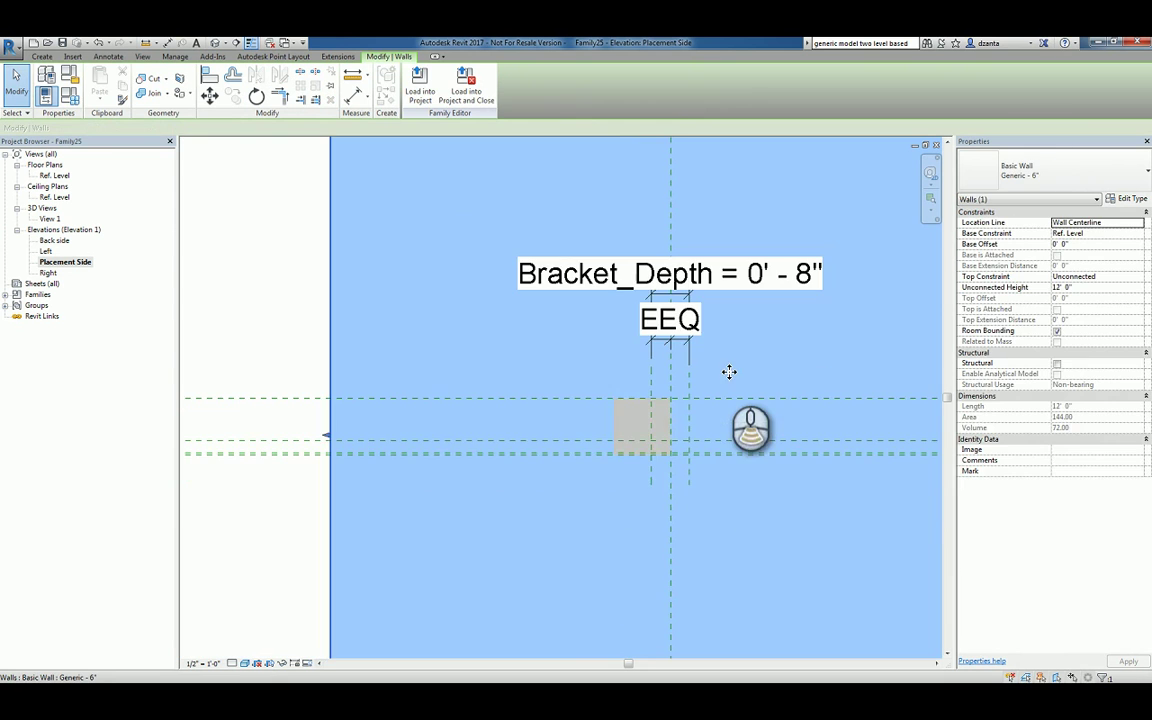
Step: Drag the extrusion's left and right sides onto the outer depth reference planes
key(Escape)
click(638, 437)
scroll(683, 440, up, 2)
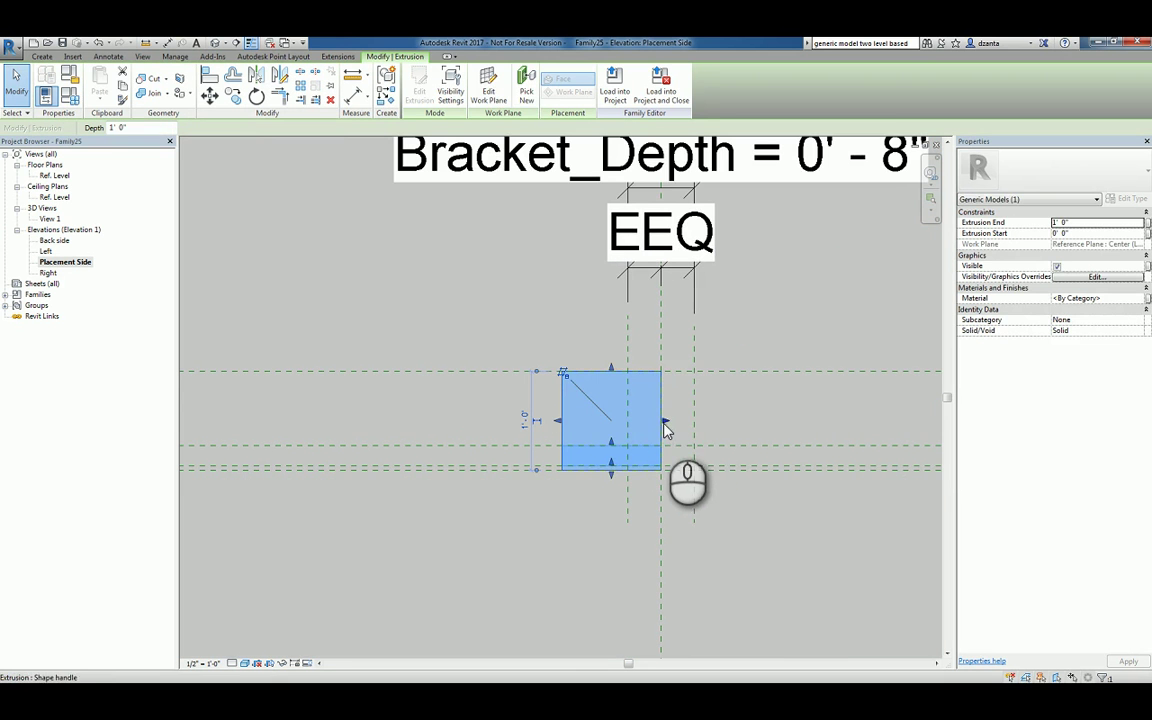
drag(666, 428, 712, 442)
drag(548, 421, 627, 428)
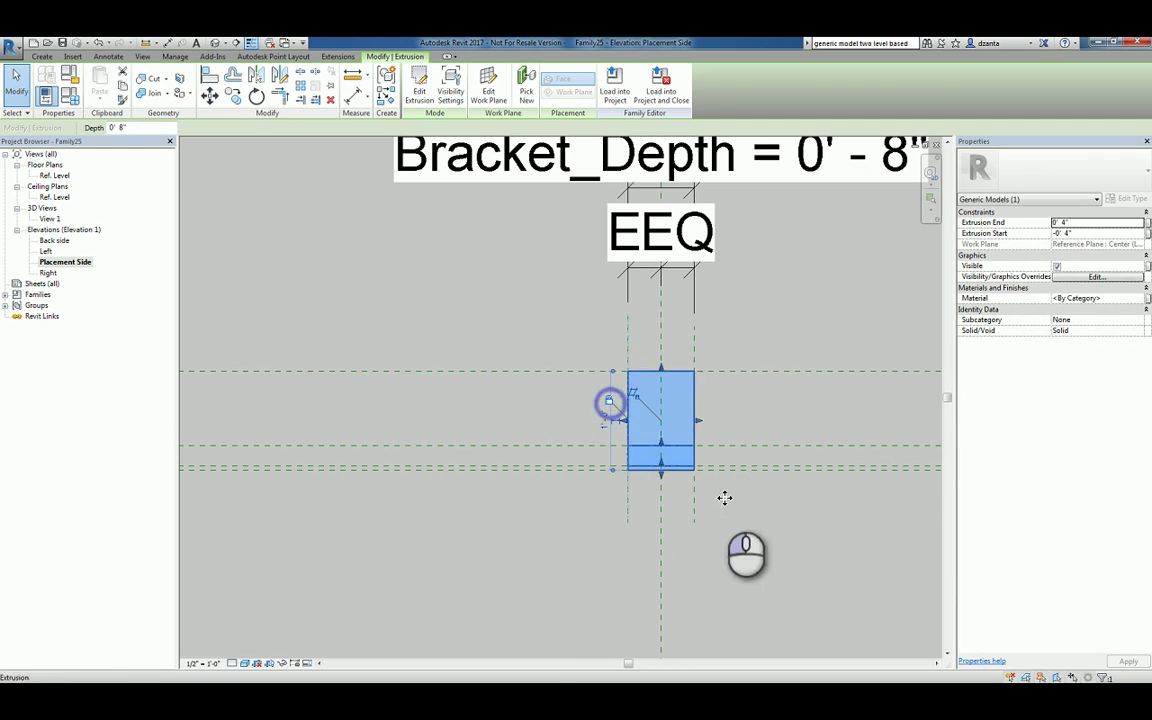
click(797, 541)
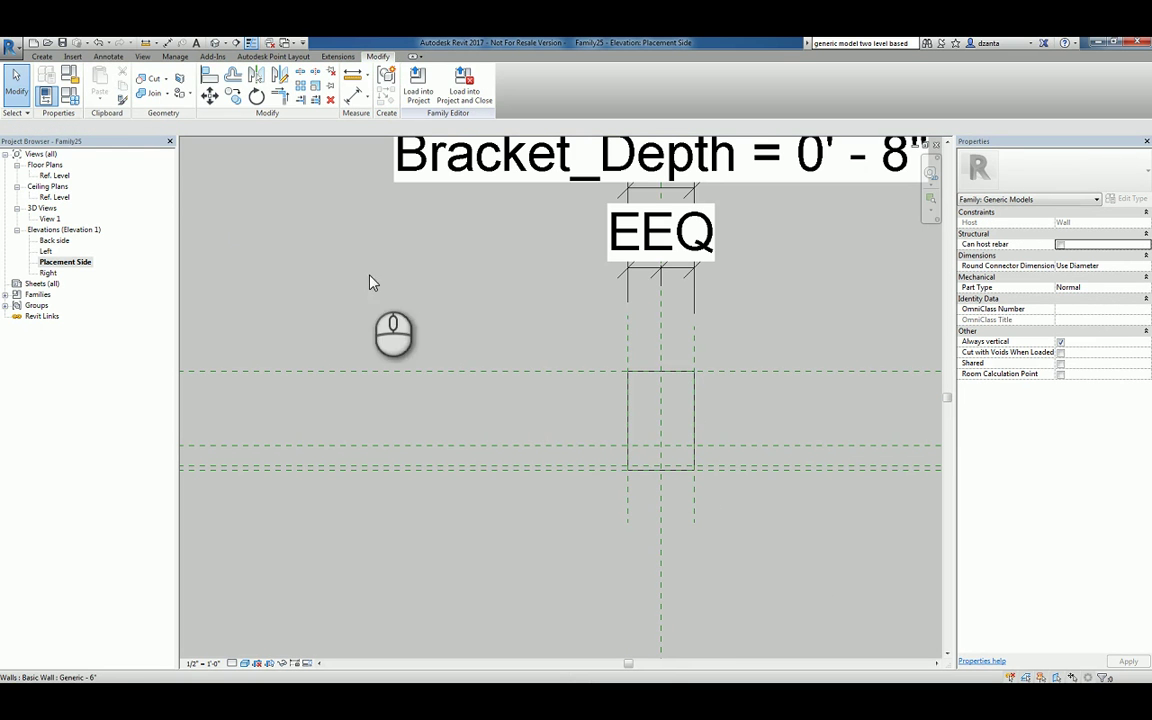
Step: Set Bracket_Depth to 0' 4" in Family Types
click(82, 98)
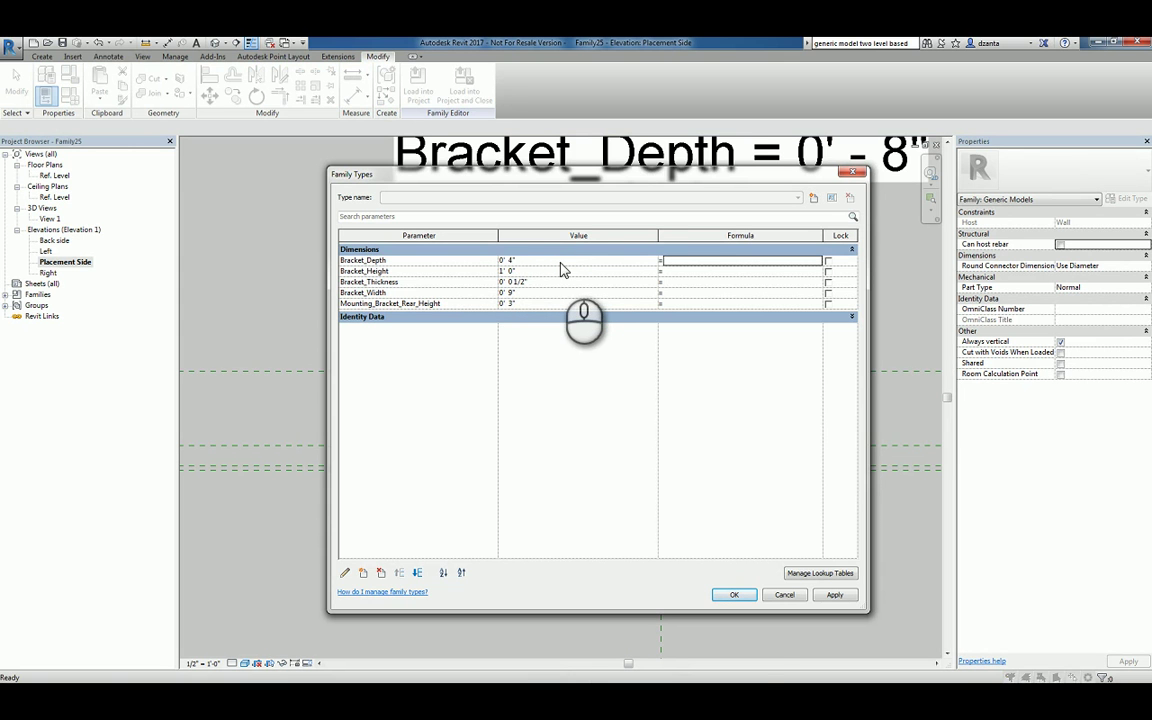
click(734, 594)
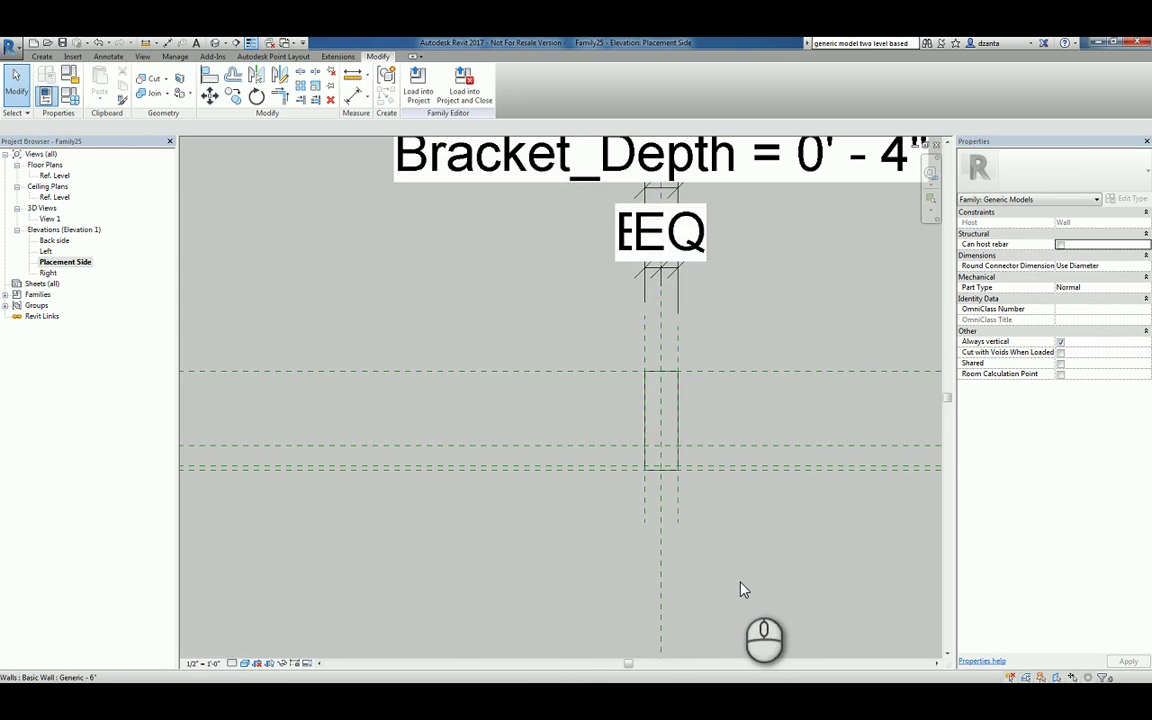
scroll(741, 590, down, 5)
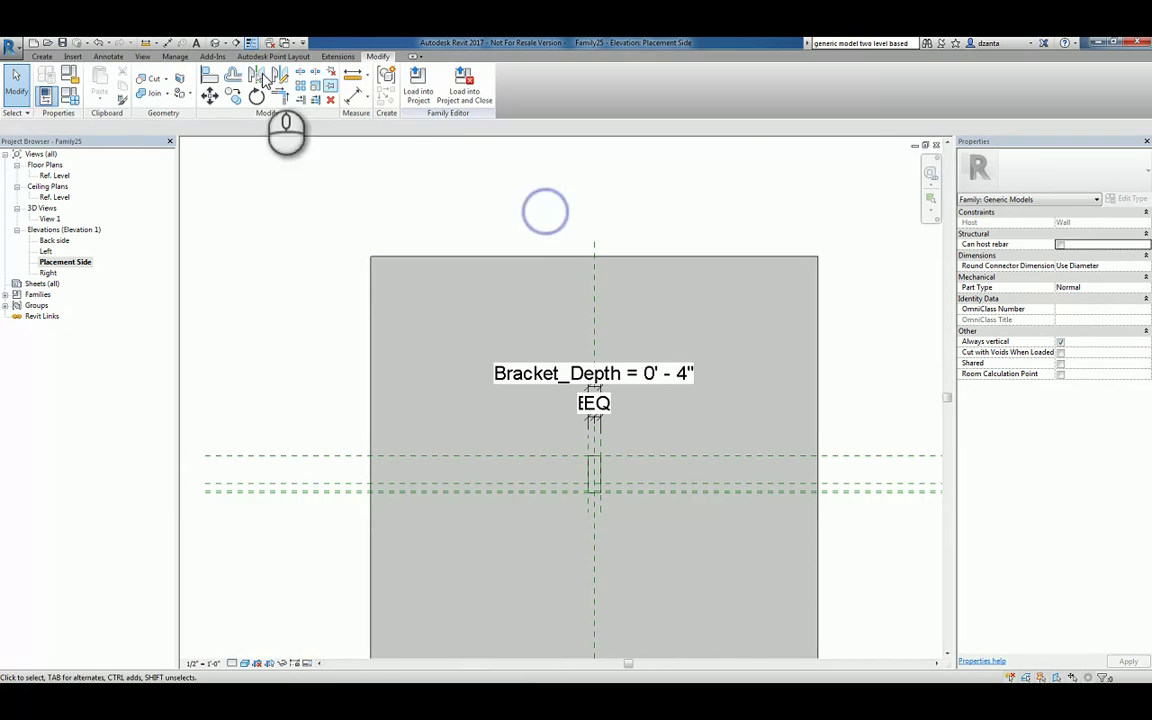
Step: In 3D, link the extrusion's material to a new Bracket_Material parameter, then browse its value in Family Types
click(214, 43)
shift+middle_drag(864, 463, 689, 429)
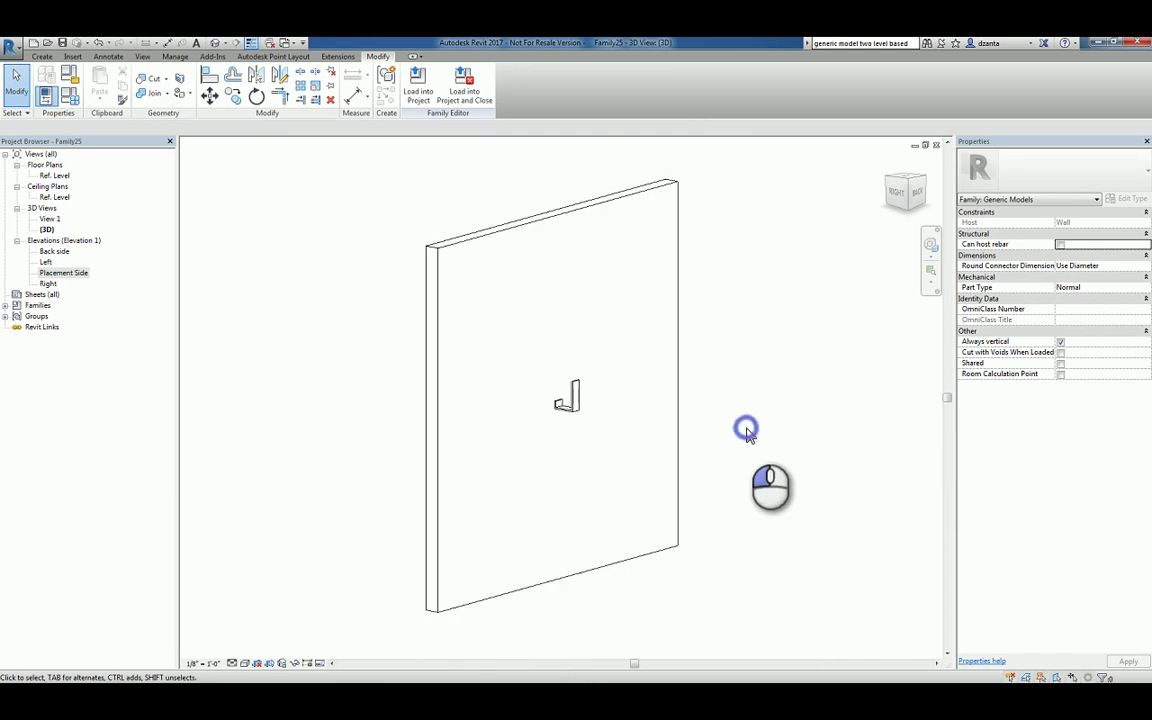
click(568, 402)
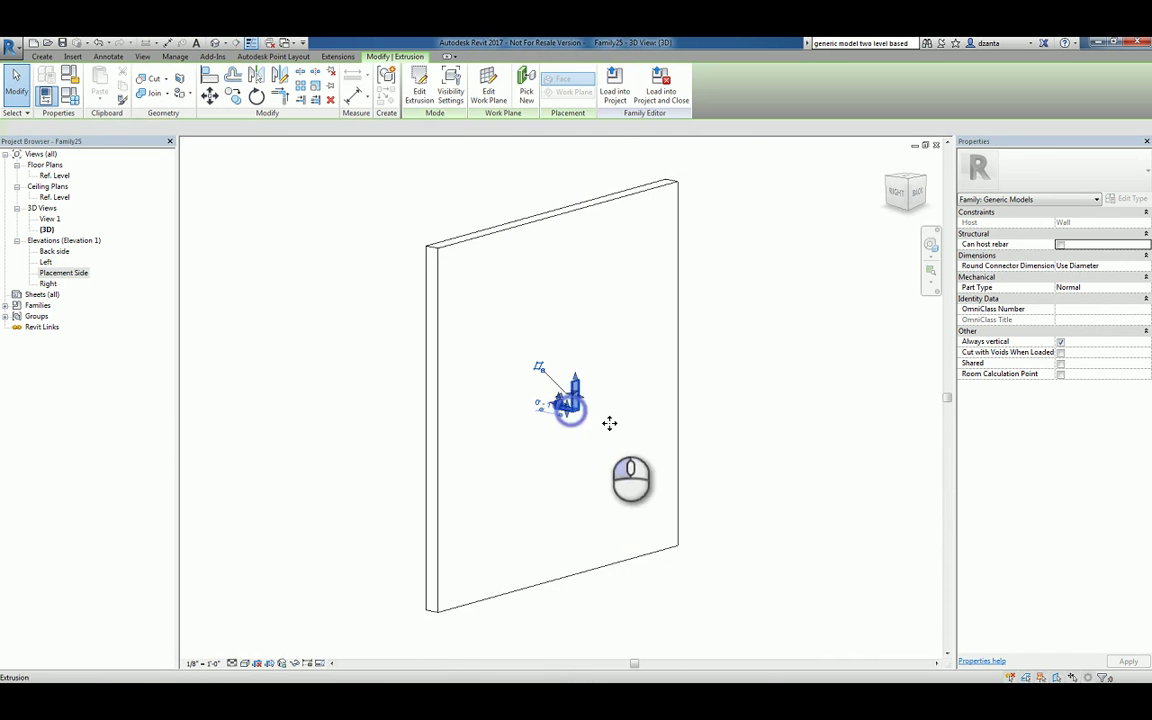
key(Return)
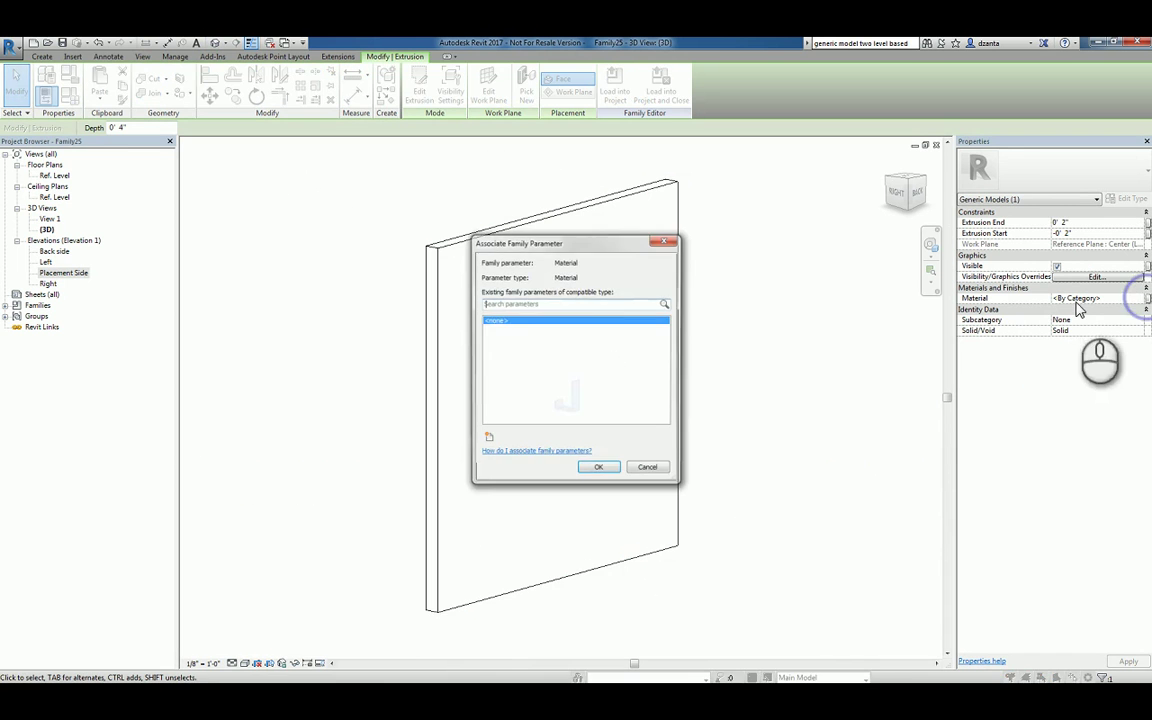
click(487, 438)
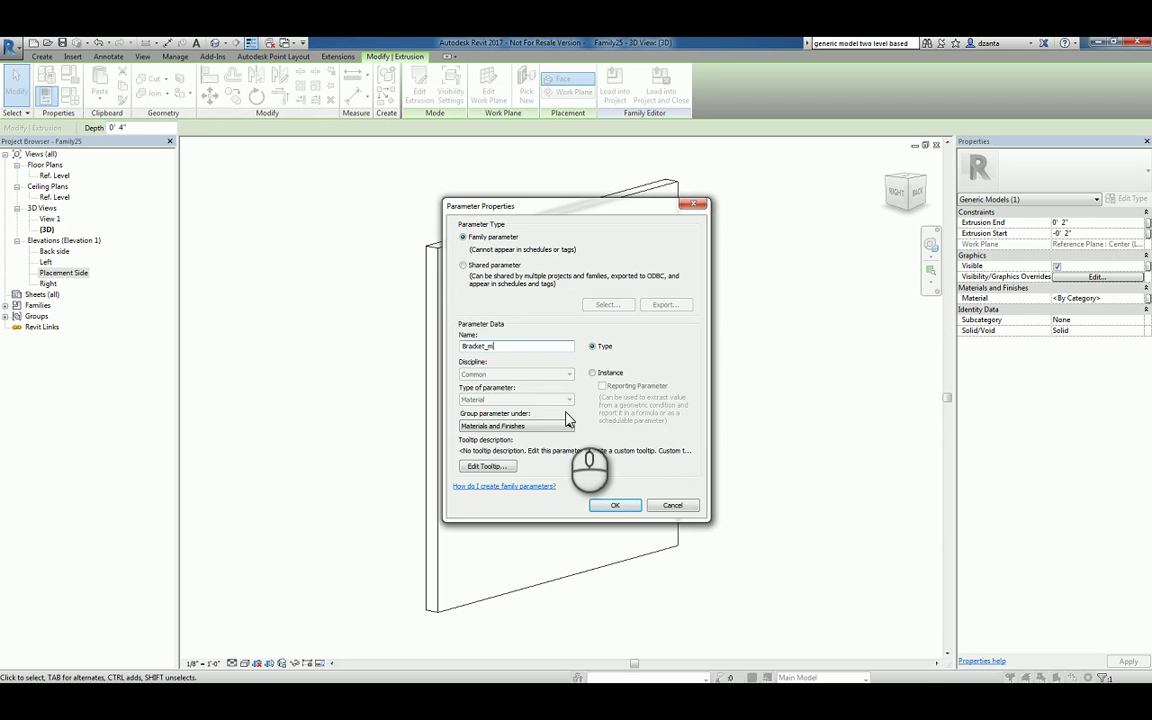
click(615, 505)
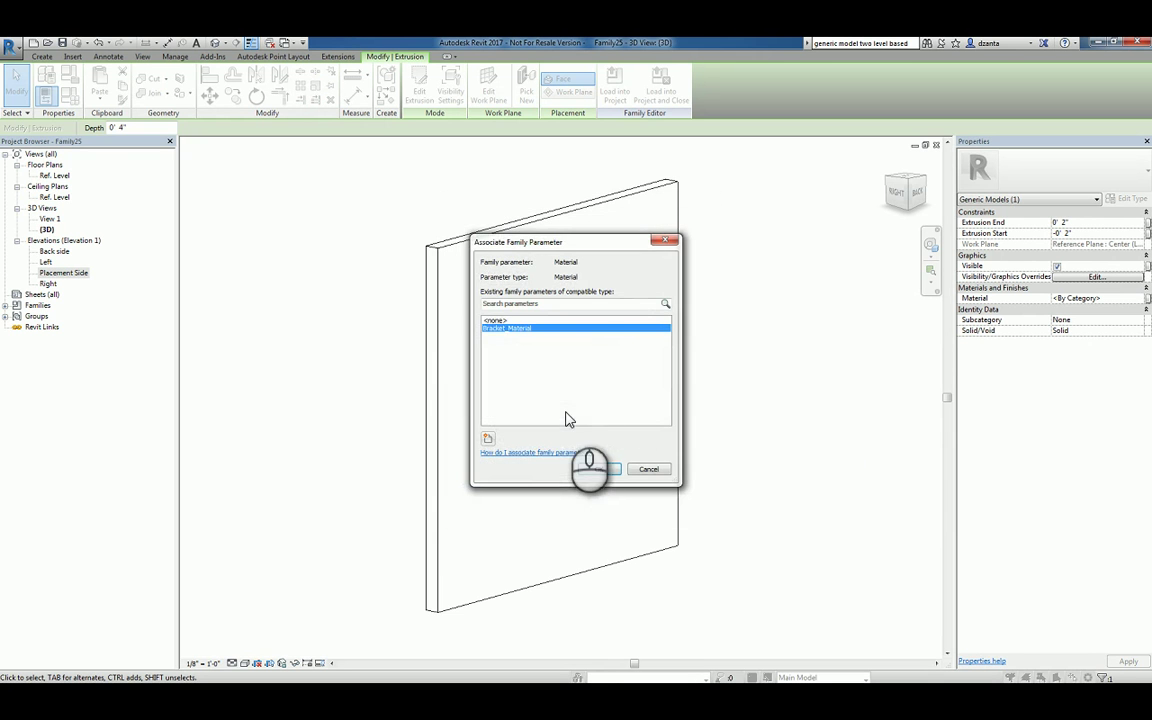
click(592, 468)
click(252, 285)
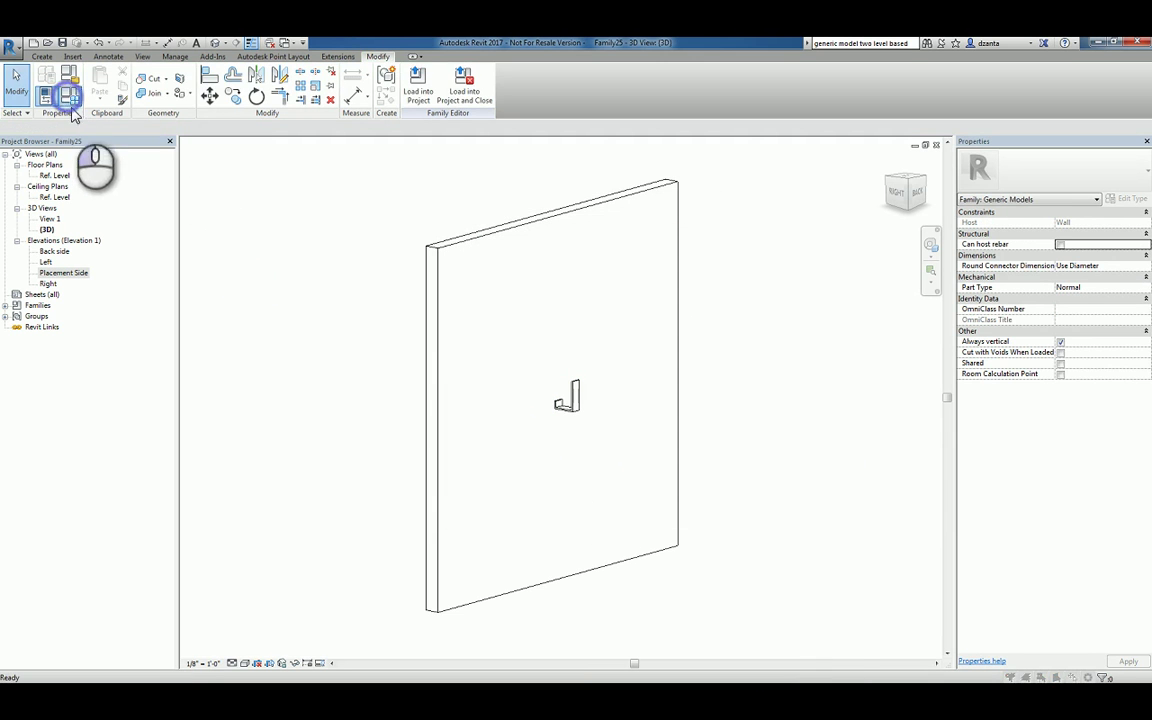
click(69, 96)
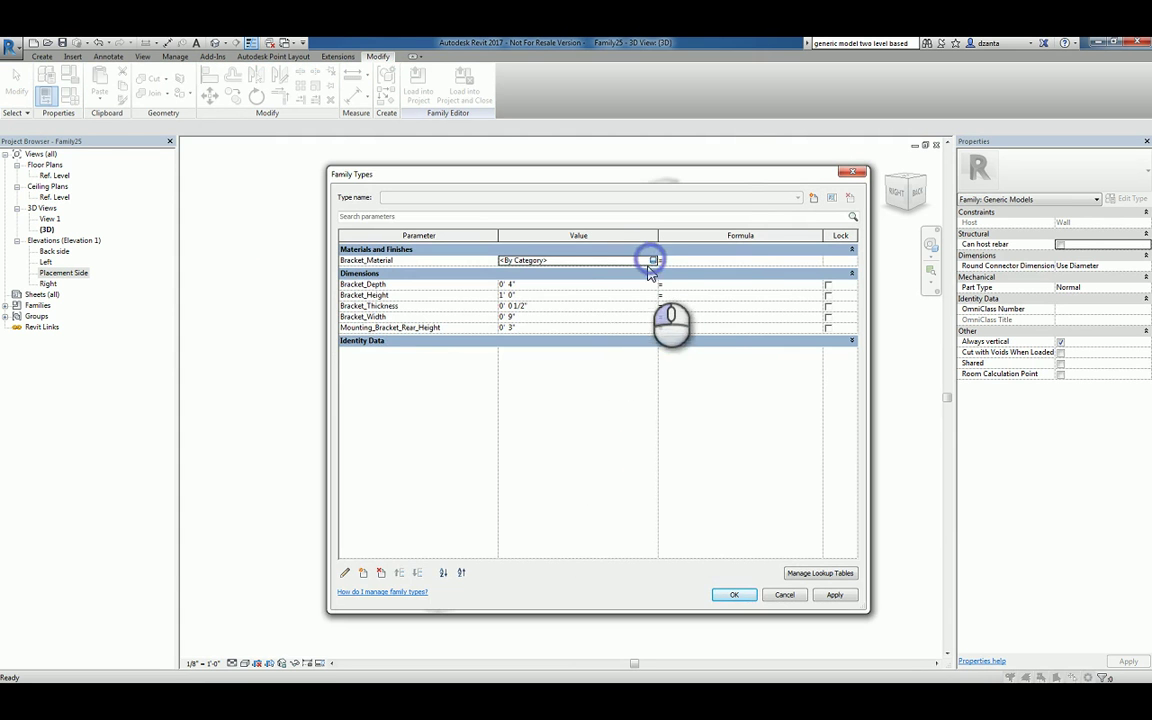
click(650, 260)
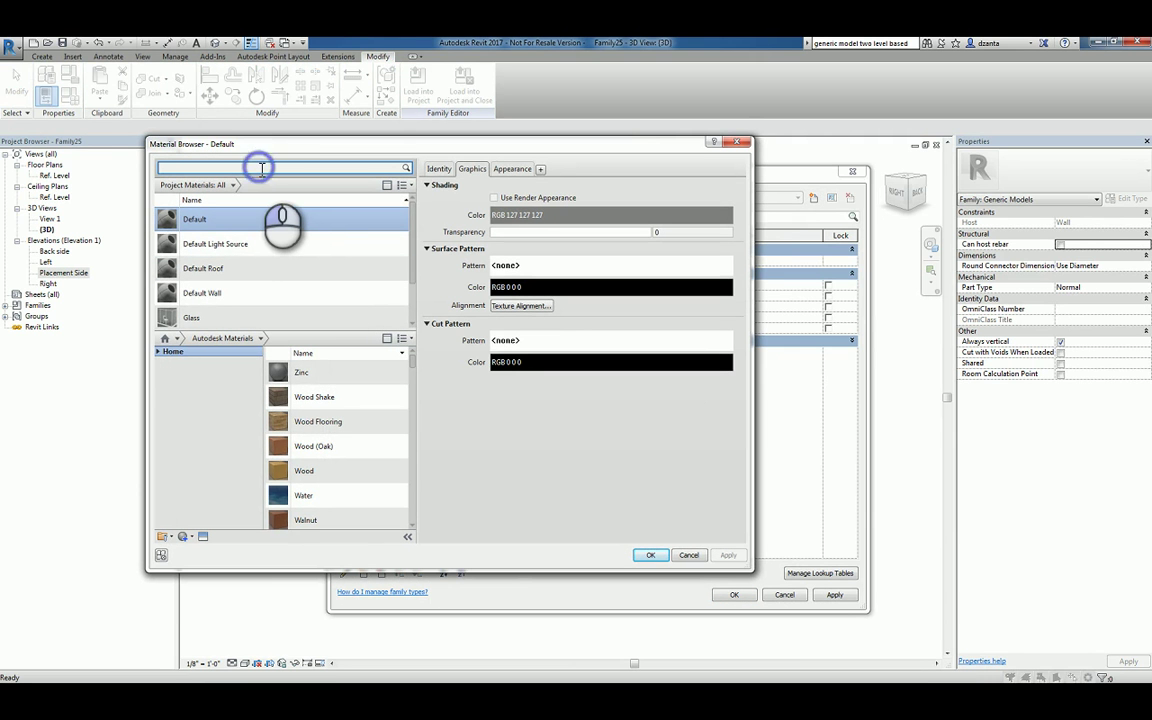
Step: Add Copper from the material library and set its shading colour to brown (RGB 128 64 0)
key(Return)
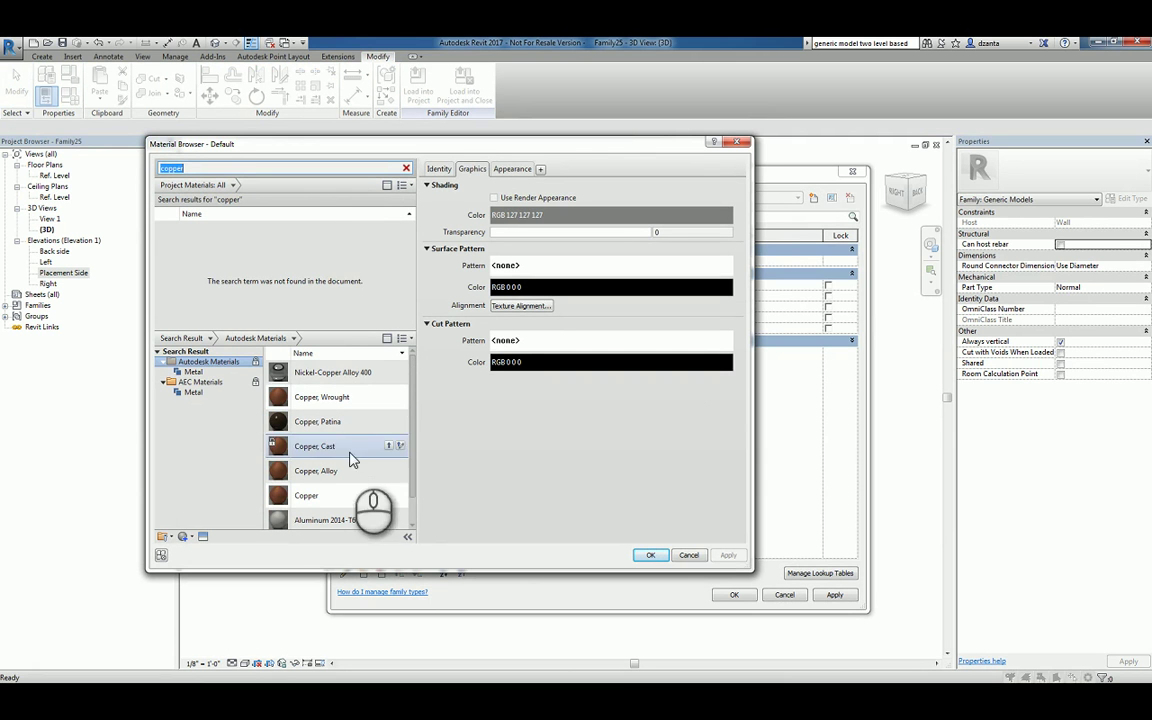
double_click(336, 496)
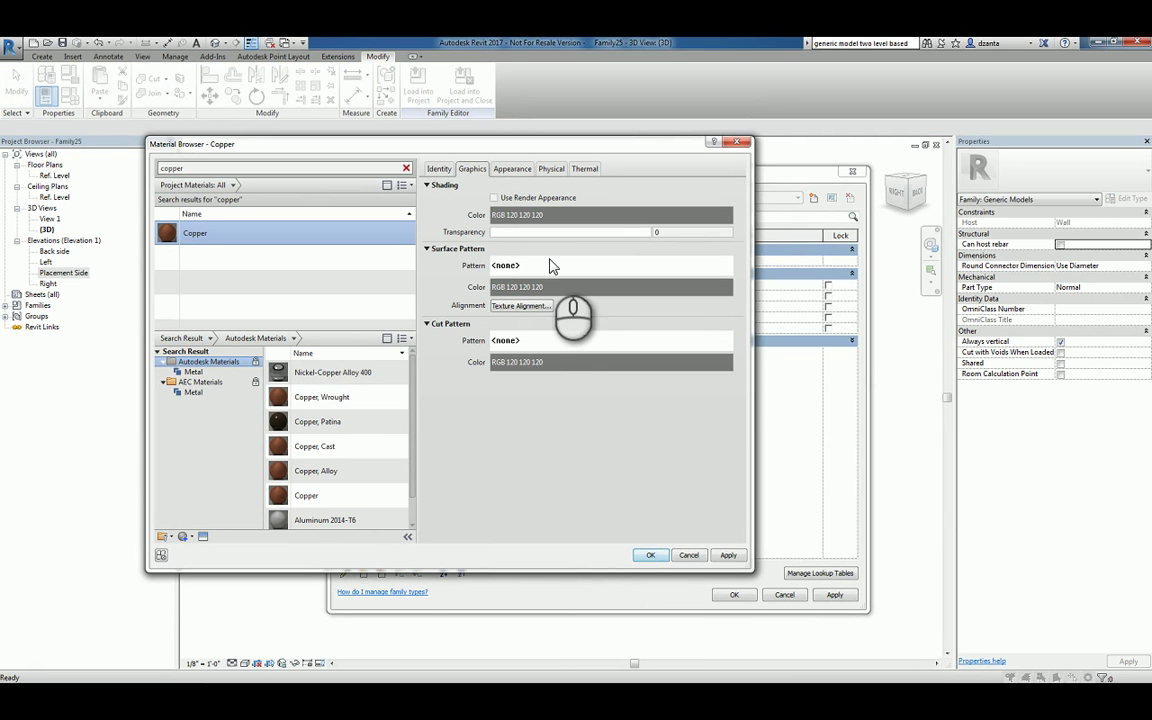
click(553, 219)
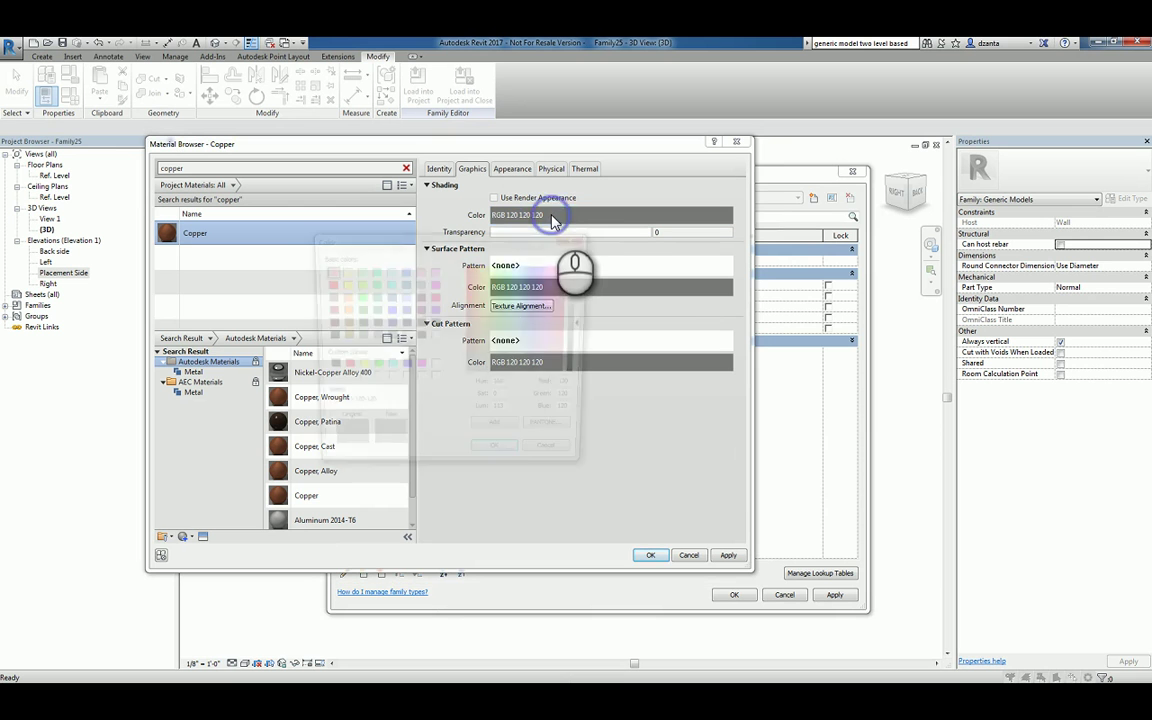
click(339, 323)
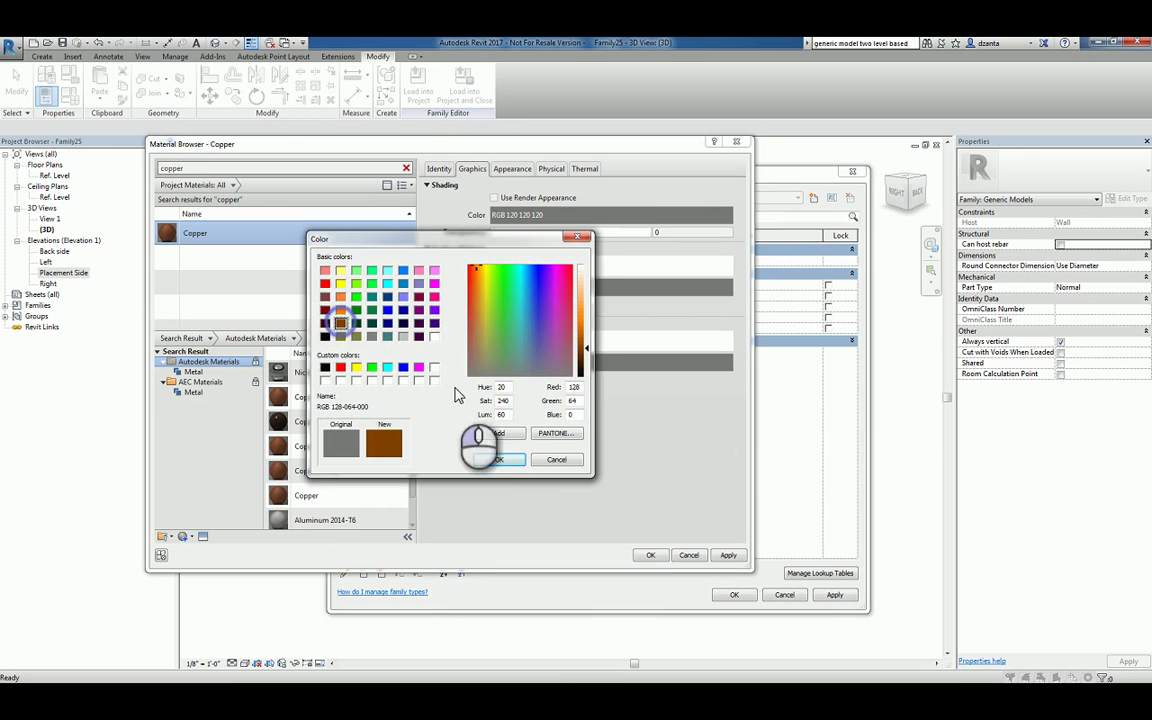
click(498, 459)
Step: Give Copper a Diagonal crosshatch pattern, apply it to Bracket_Material, and switch to Shaded display
click(576, 343)
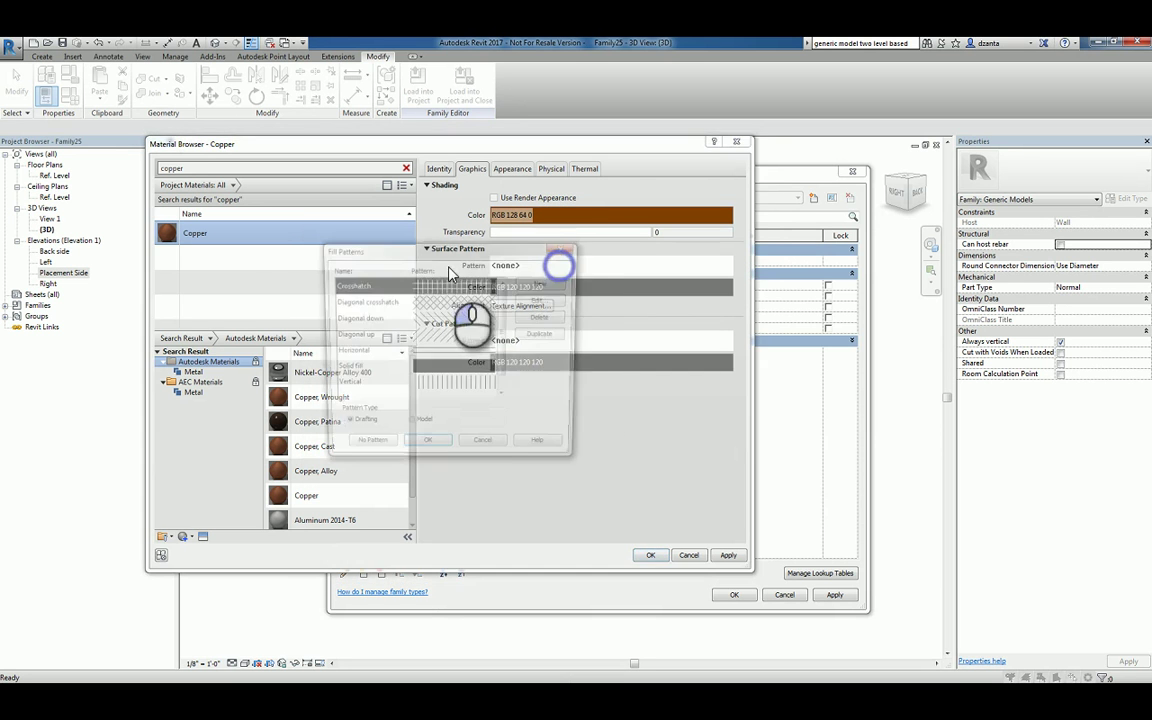
click(455, 302)
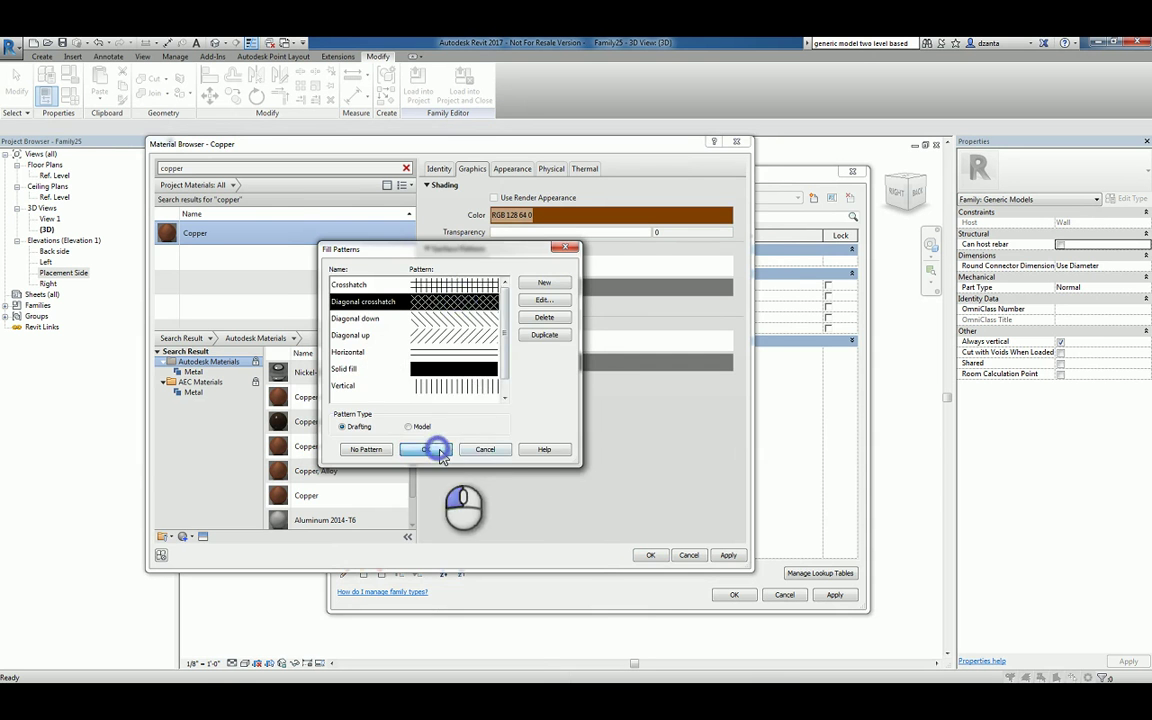
click(425, 449)
click(650, 555)
click(736, 595)
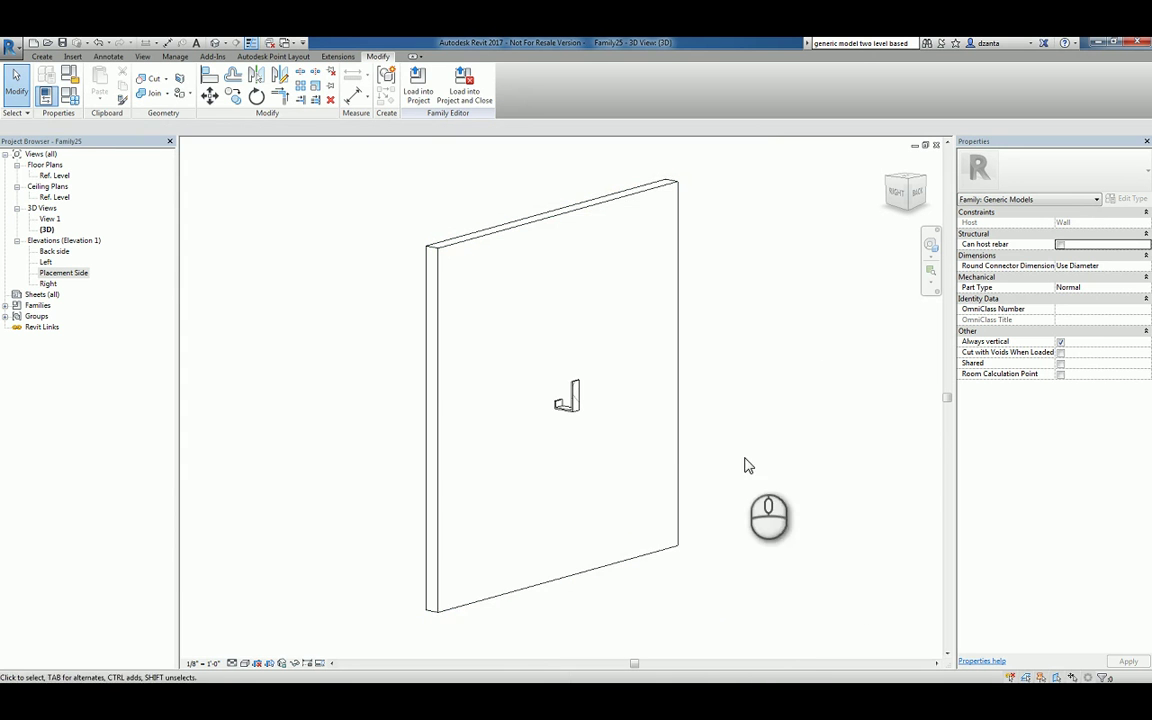
key(s)
key(d)
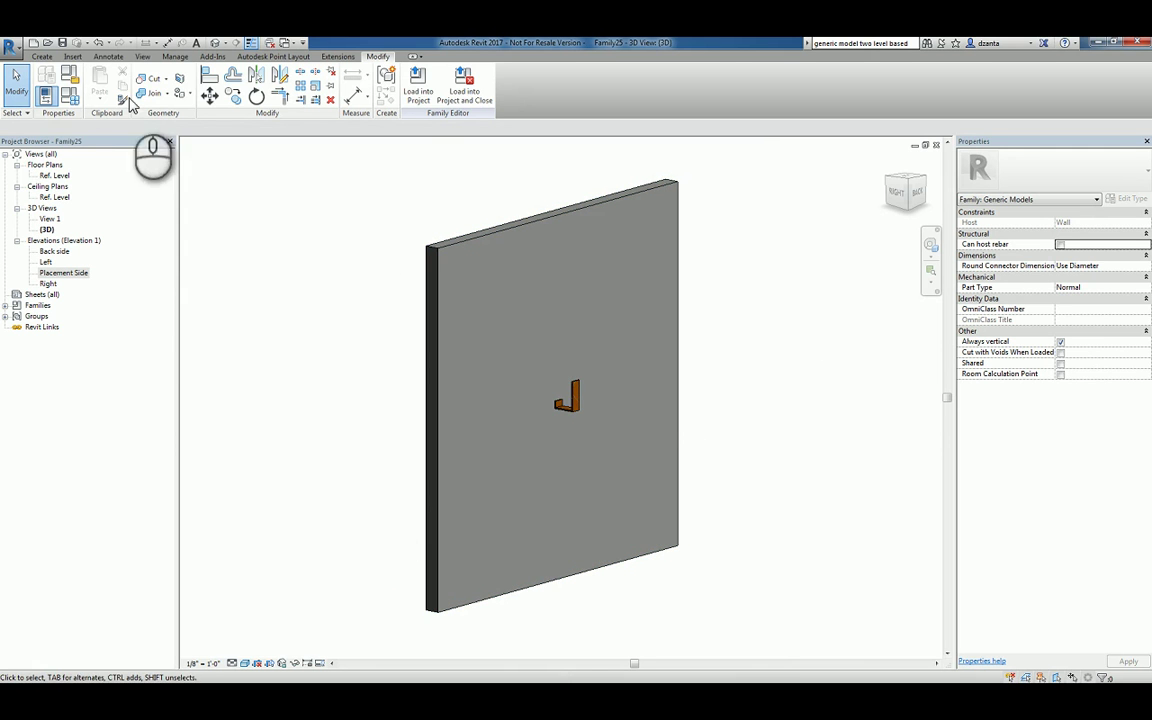
Step: Start a new architectural-template project and draw a 15' wall
click(34, 44)
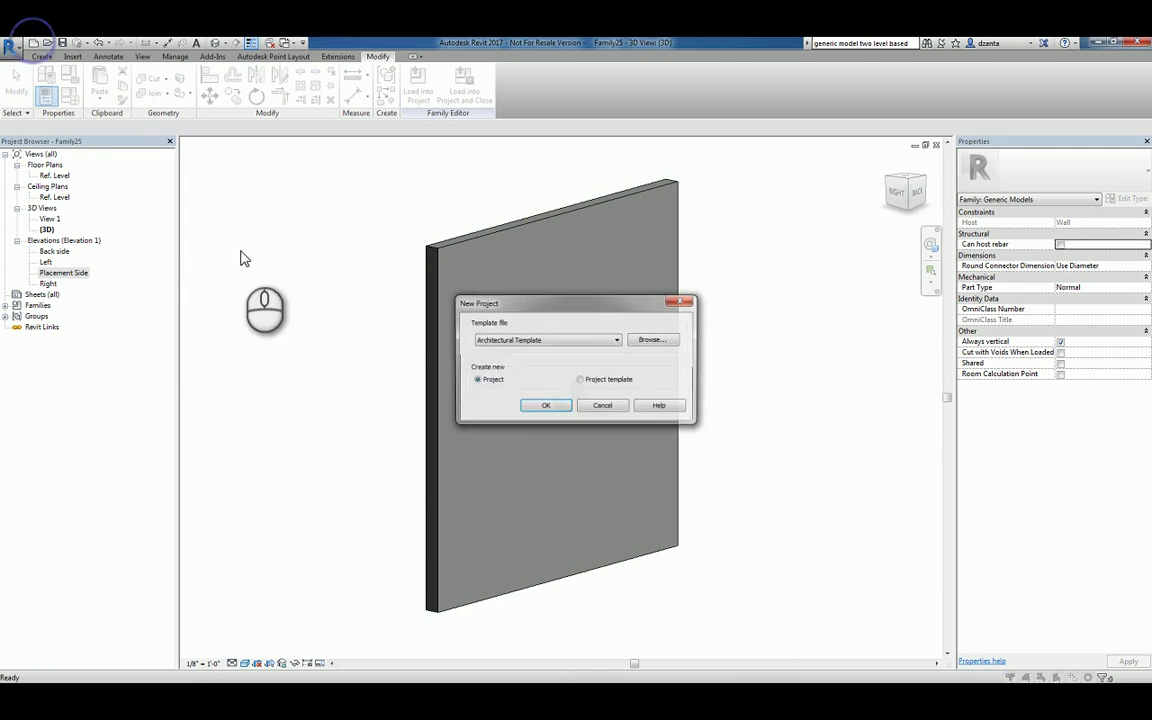
click(533, 403)
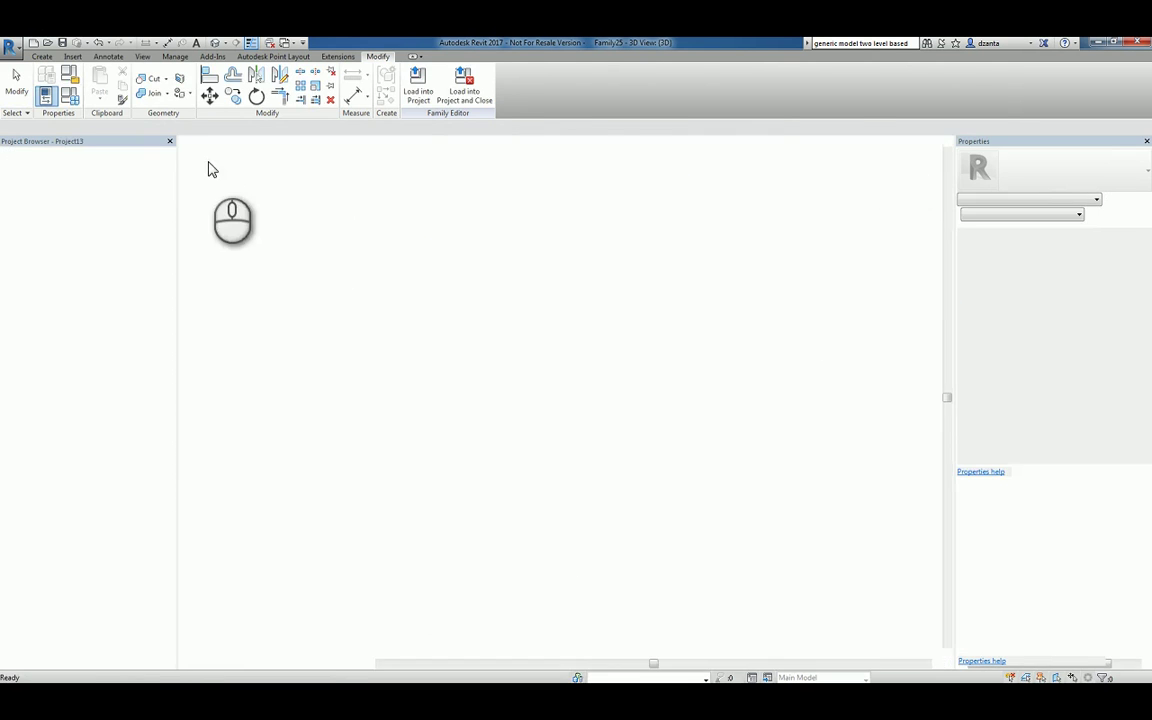
click(48, 85)
click(552, 407)
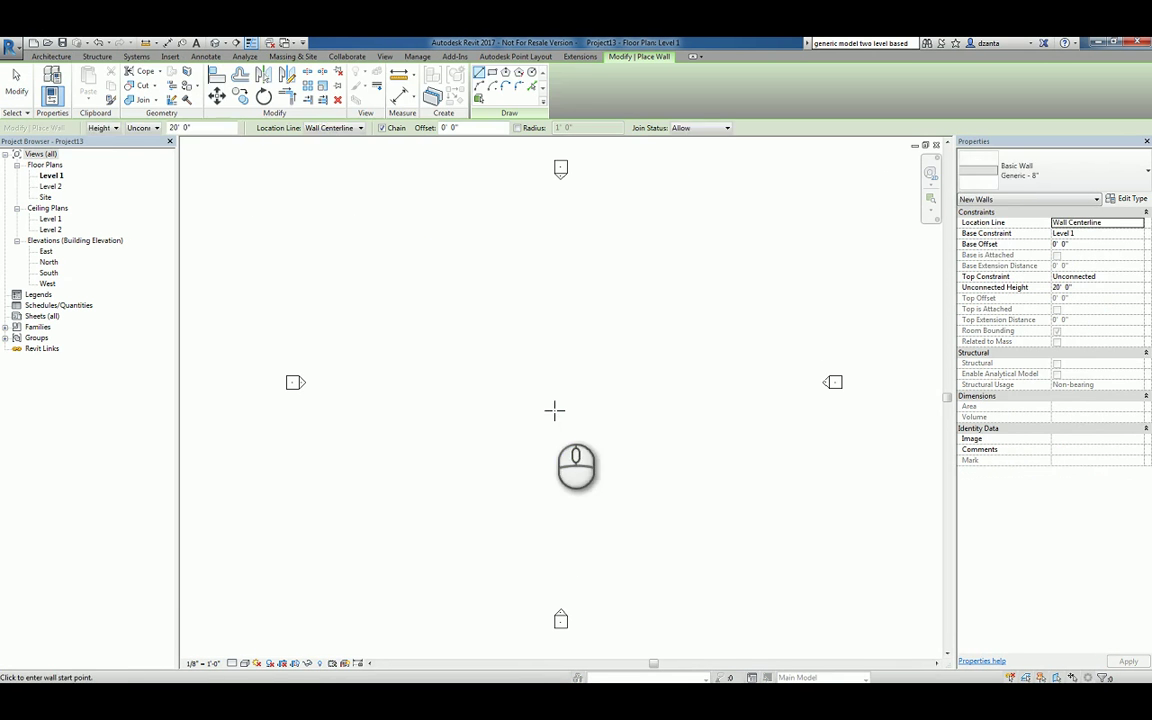
click(602, 410)
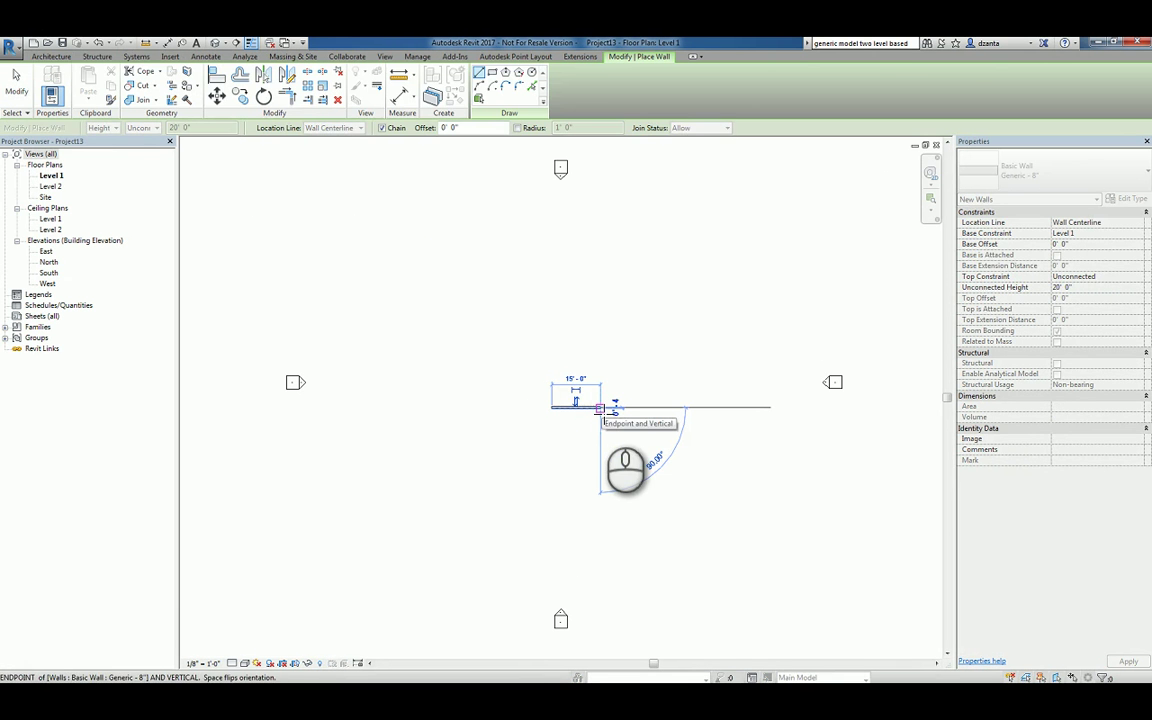
key(Escape)
key(Escape)
Step: Load the Family25 bracket into the project and place it on the wall
key(ctrl+Tab)
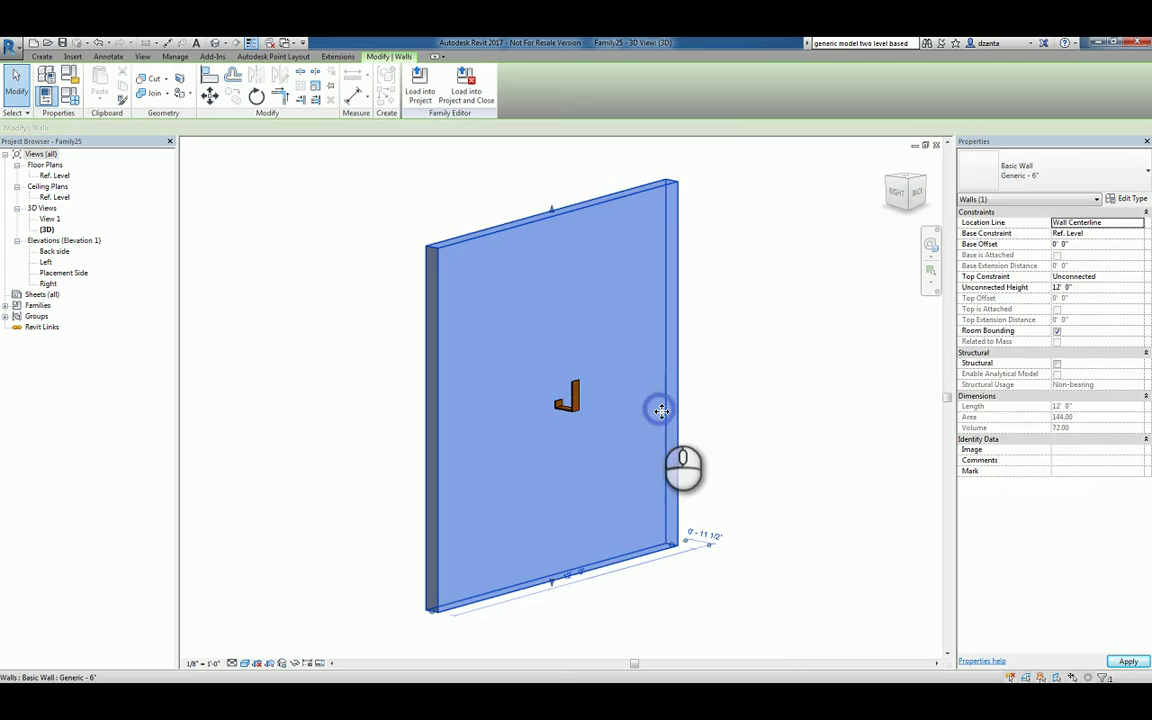
click(707, 378)
click(418, 88)
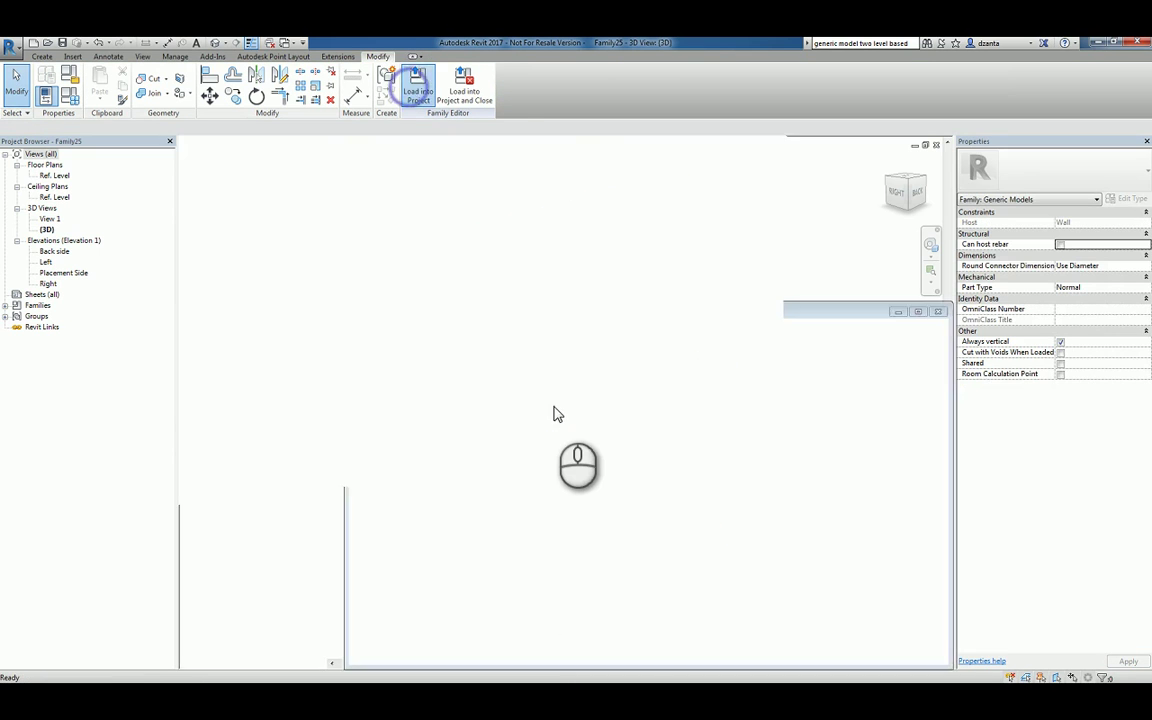
scroll(557, 410, up, 5)
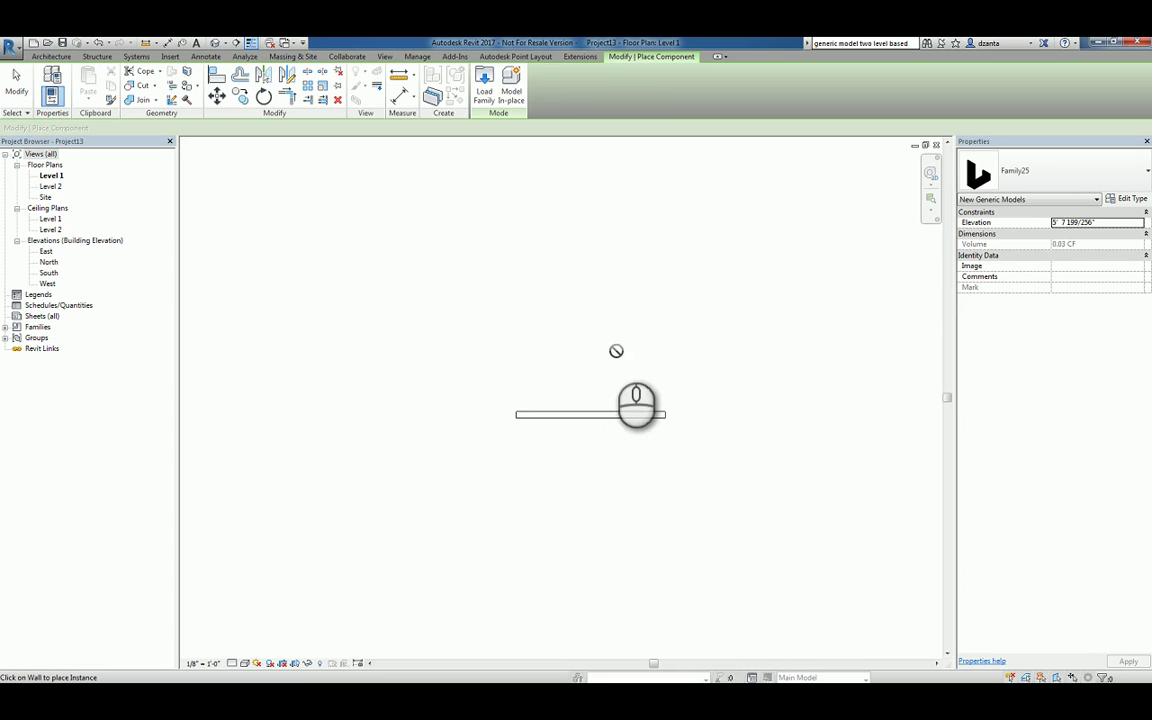
scroll(591, 417, up, 1)
click(588, 418)
click(597, 426)
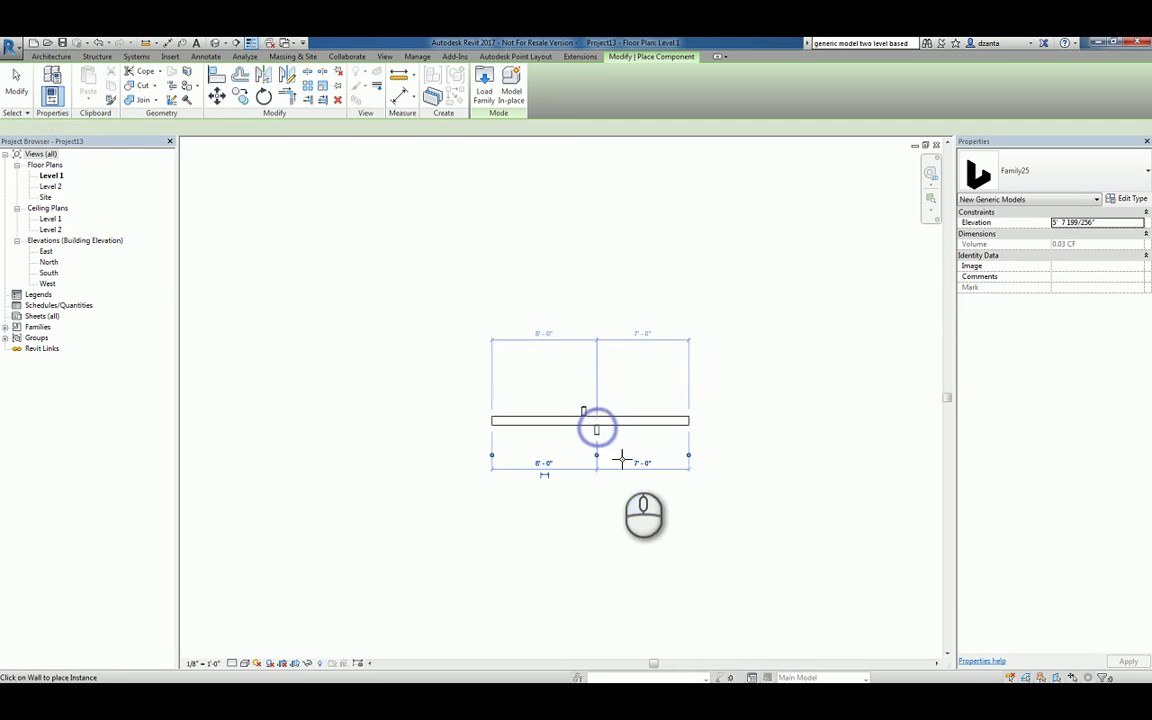
click(17, 84)
Step: View the hosted bracket in the project's 3D view and check its type properties
click(214, 43)
shift+middle_drag(563, 373, 701, 441)
click(543, 404)
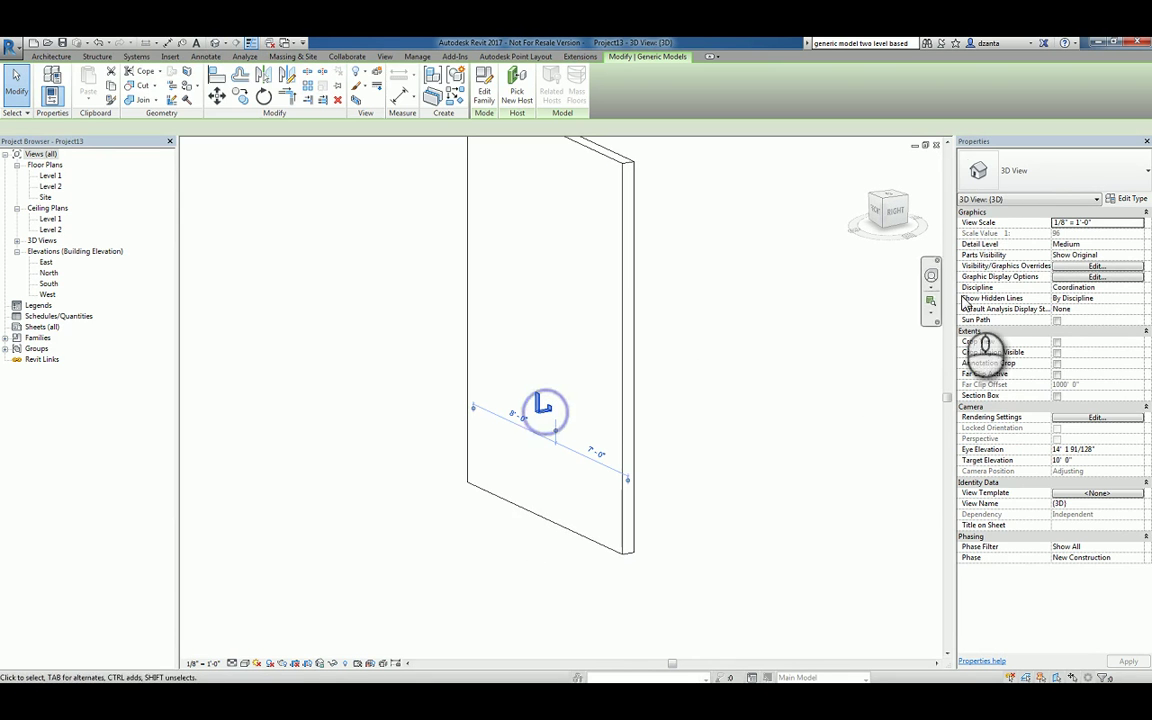
click(1133, 200)
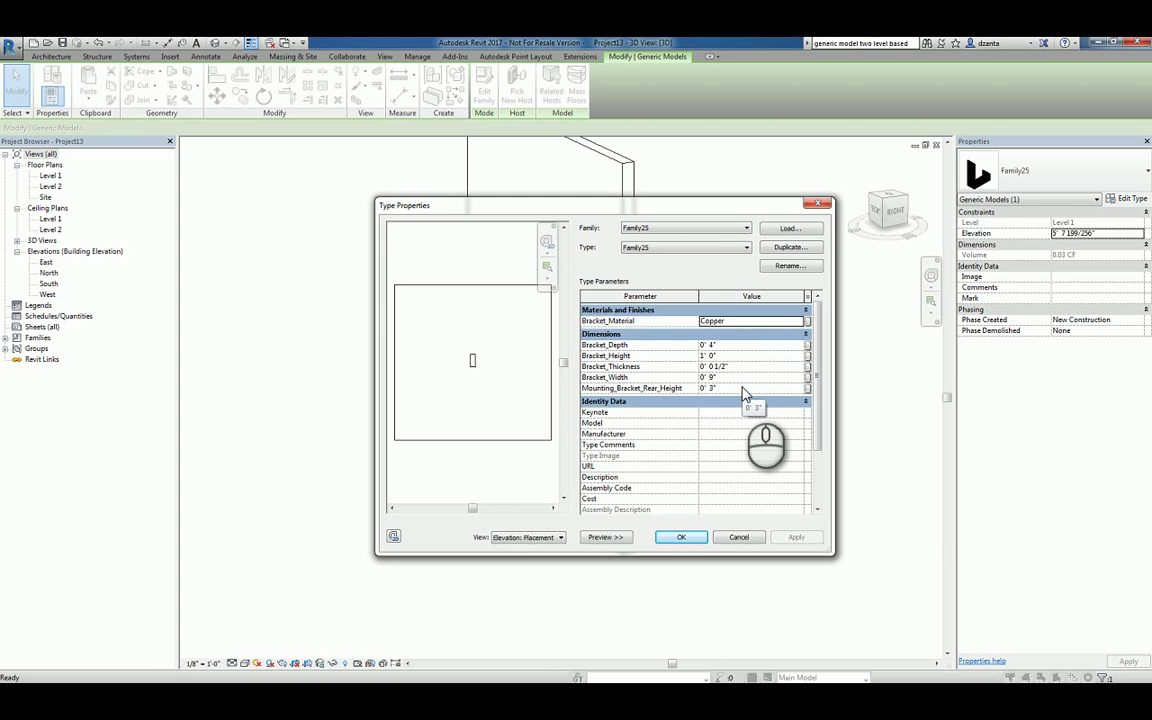
click(684, 538)
Step: In the bracket family, show the Left elevation framed on the bracket profile and Ref. Level
key(ctrl+Tab)
key(ctrl+Tab)
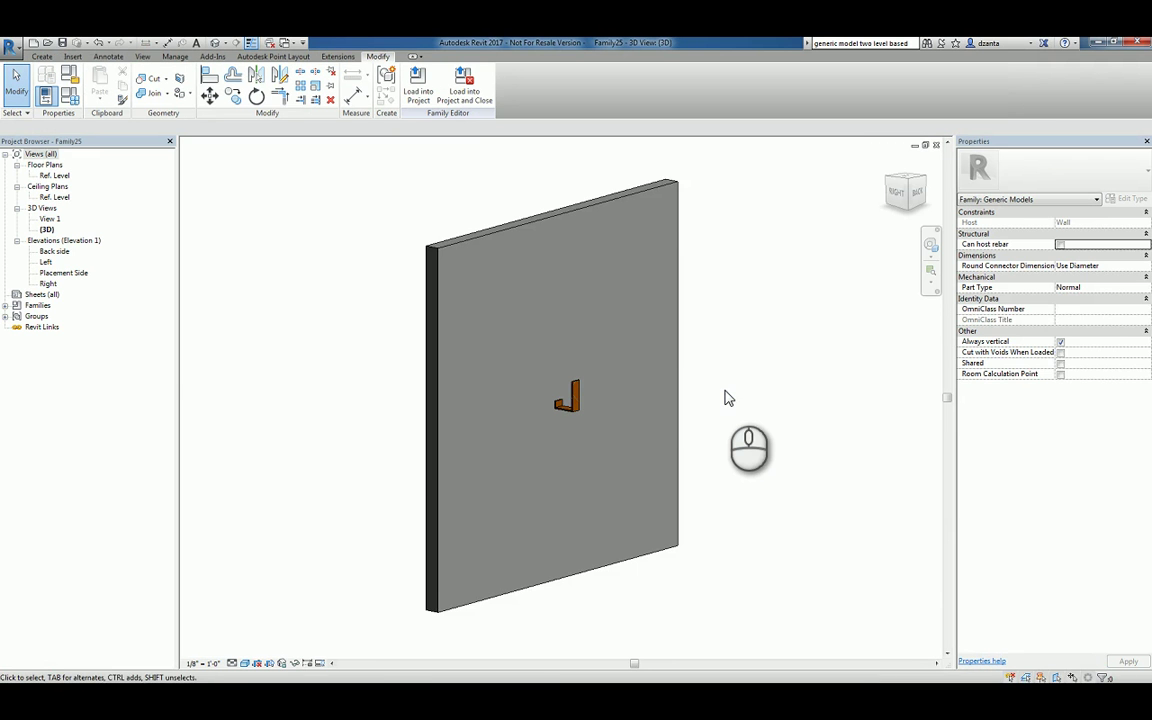
double_click(66, 272)
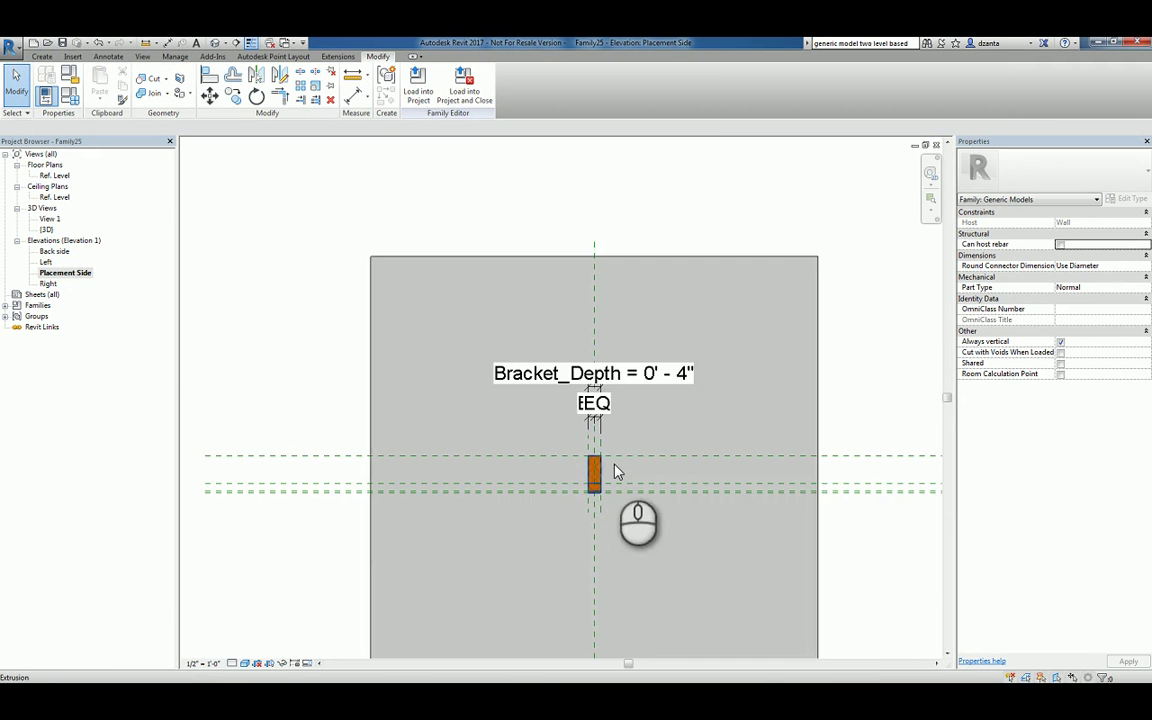
scroll(640, 505, down, 3)
middle_drag(751, 571, 704, 494)
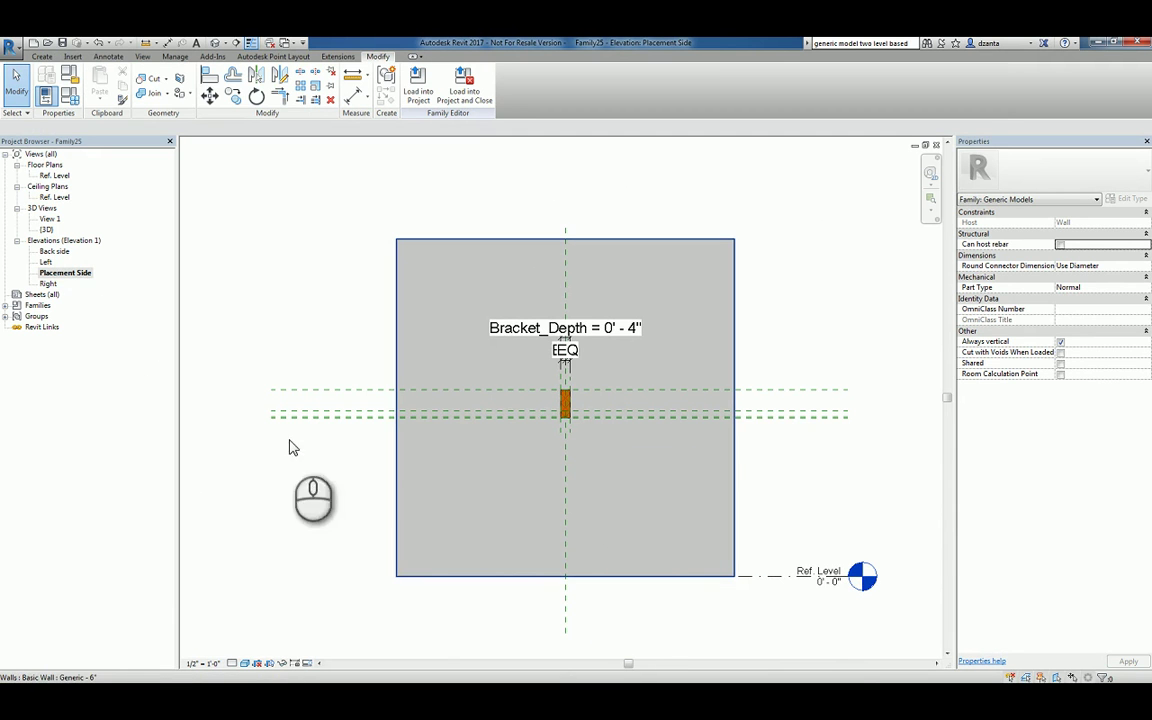
double_click(45, 262)
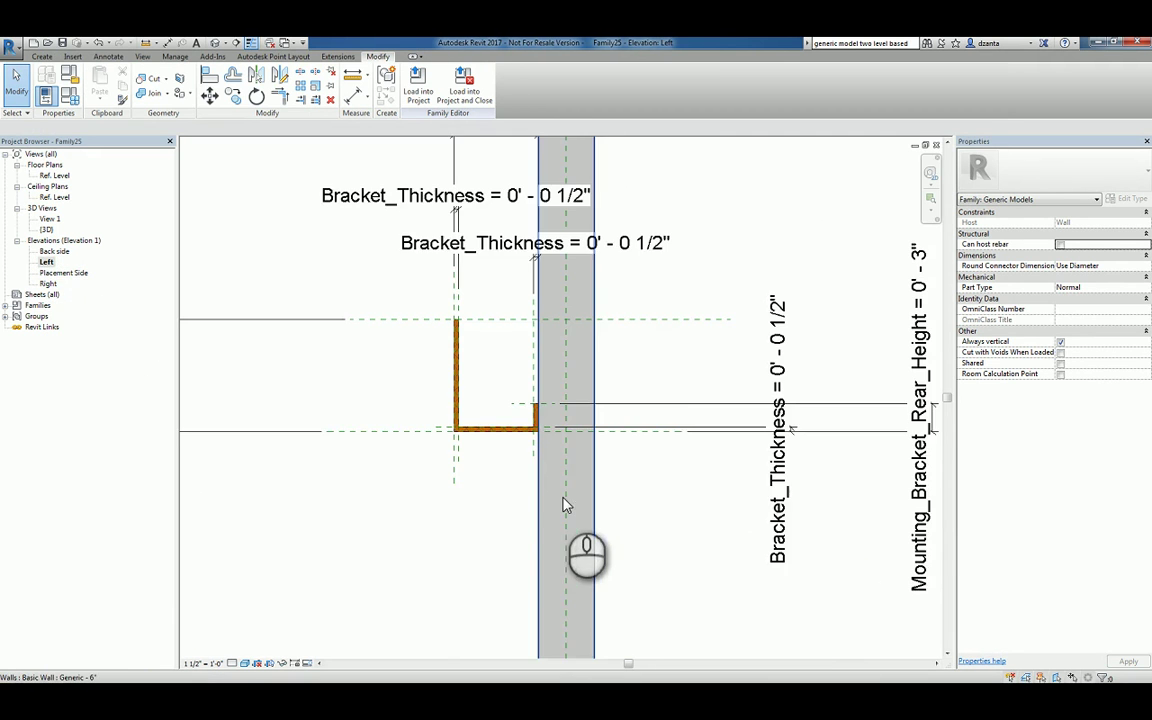
scroll(560, 504, down, 2)
middle_drag(560, 504, 671, 525)
scroll(548, 486, down, 3)
middle_drag(489, 512, 573, 517)
Step: Label the vertical height dimension with a new Mounting_Height parameter
click(488, 365)
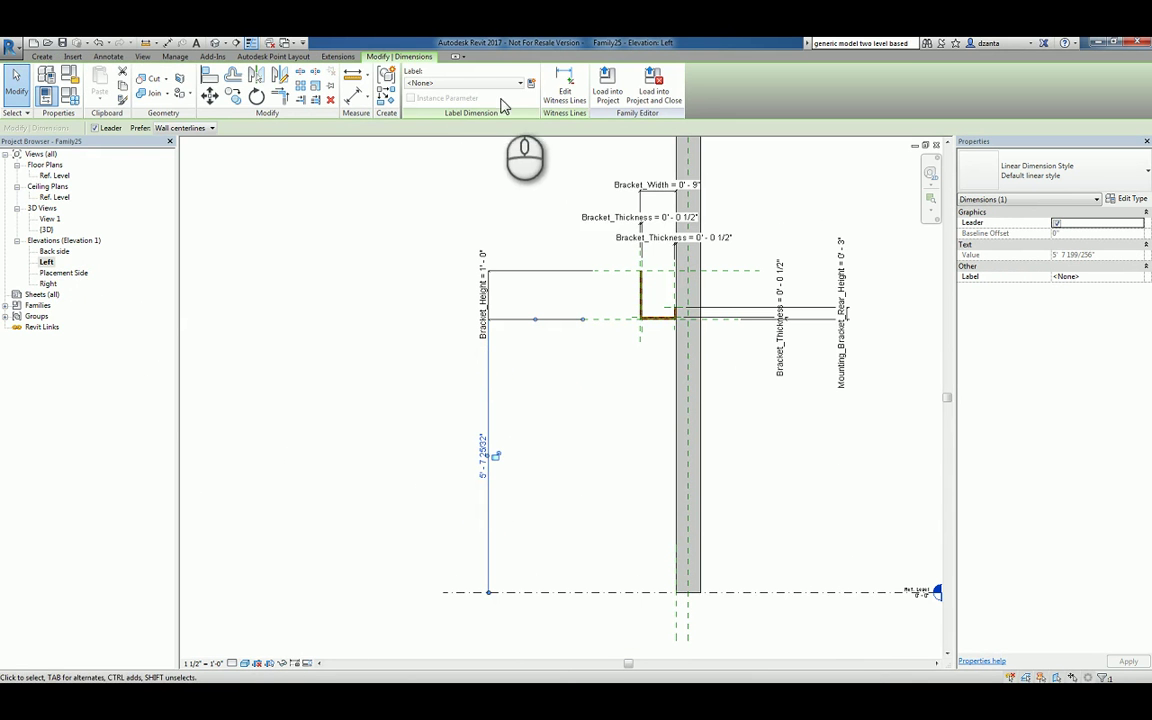
click(532, 88)
click(470, 107)
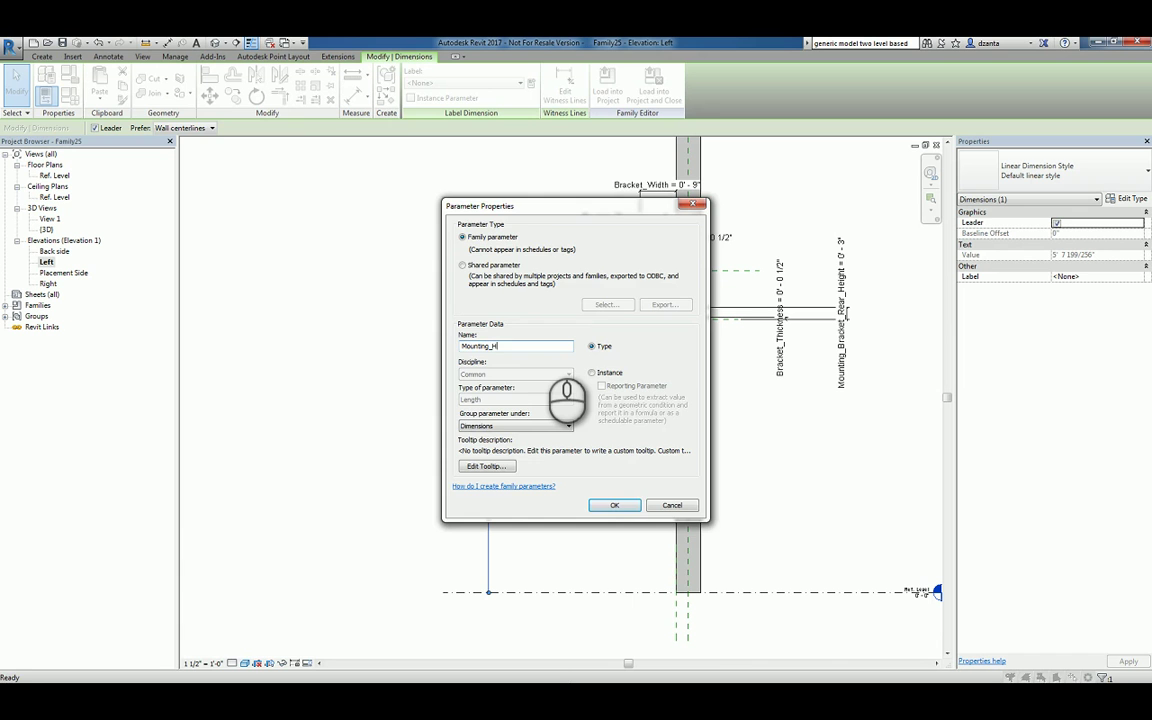
text(Mounting_Height)
key(Return)
click(362, 380)
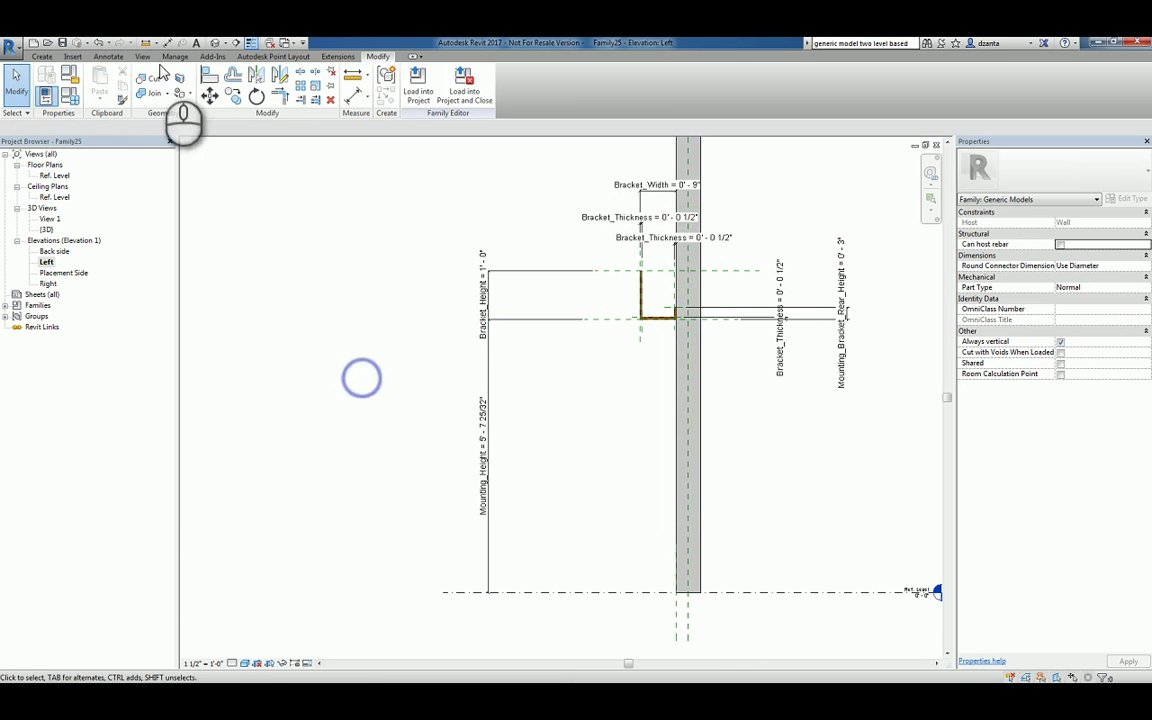
Step: Save the family as 'Custom Generic Model Wall Based 1'
click(62, 44)
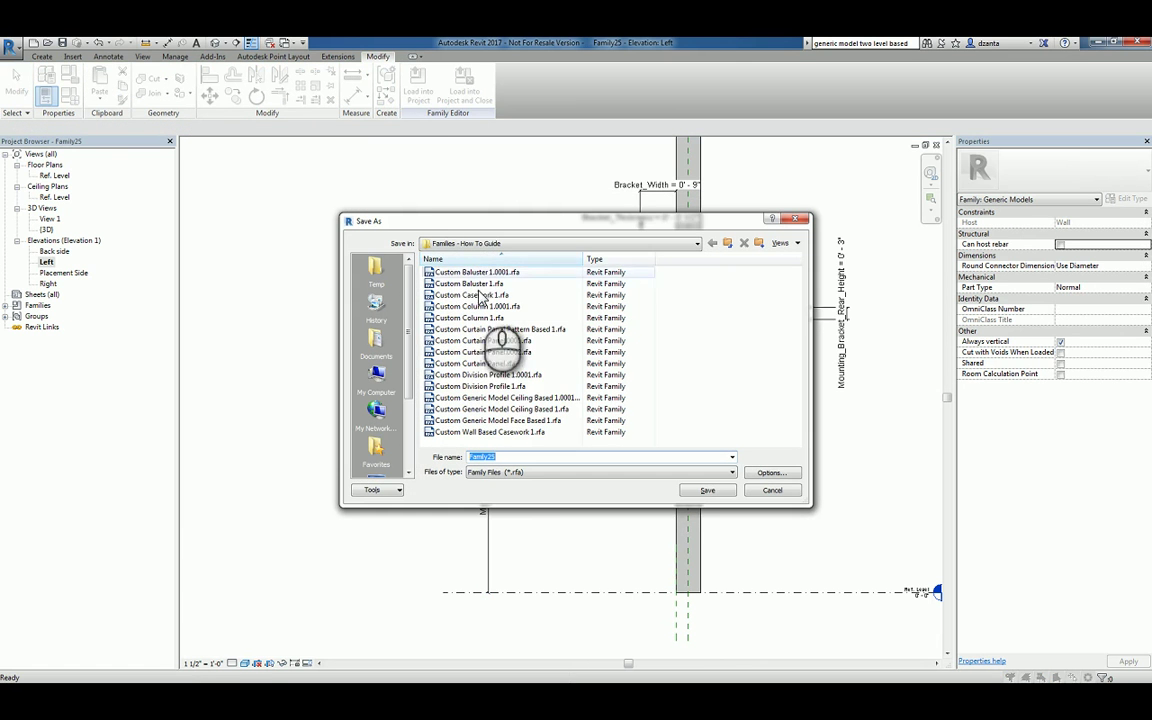
click(522, 473)
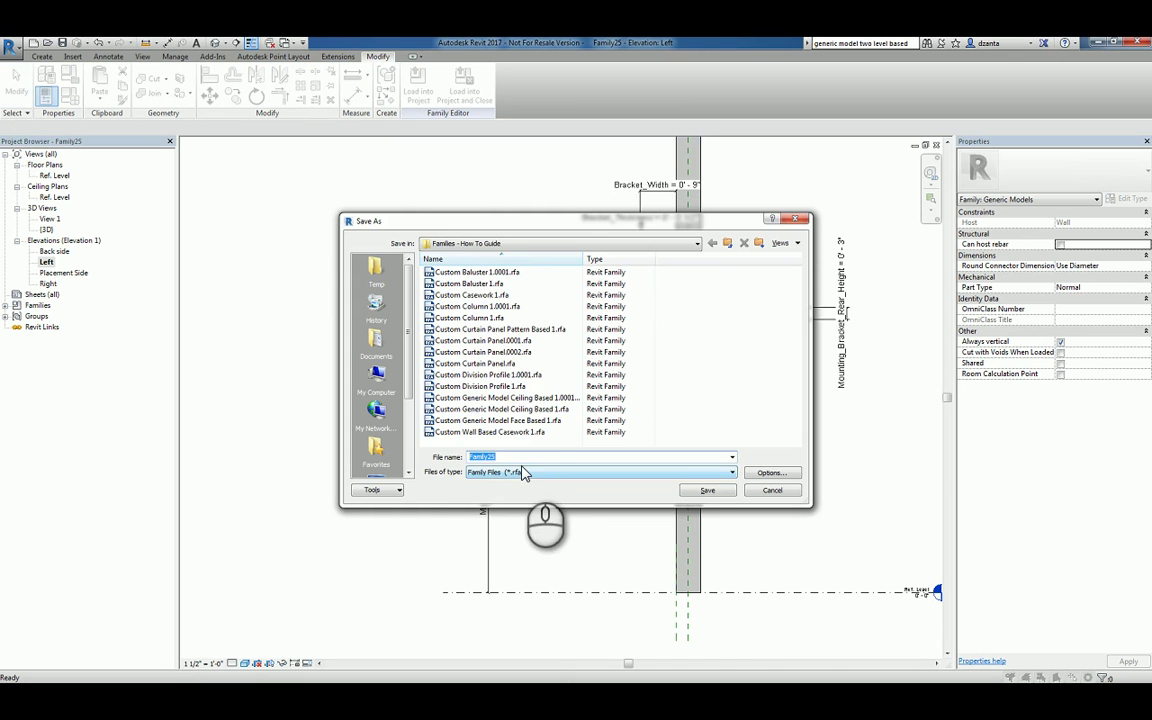
text(Custom Generic)
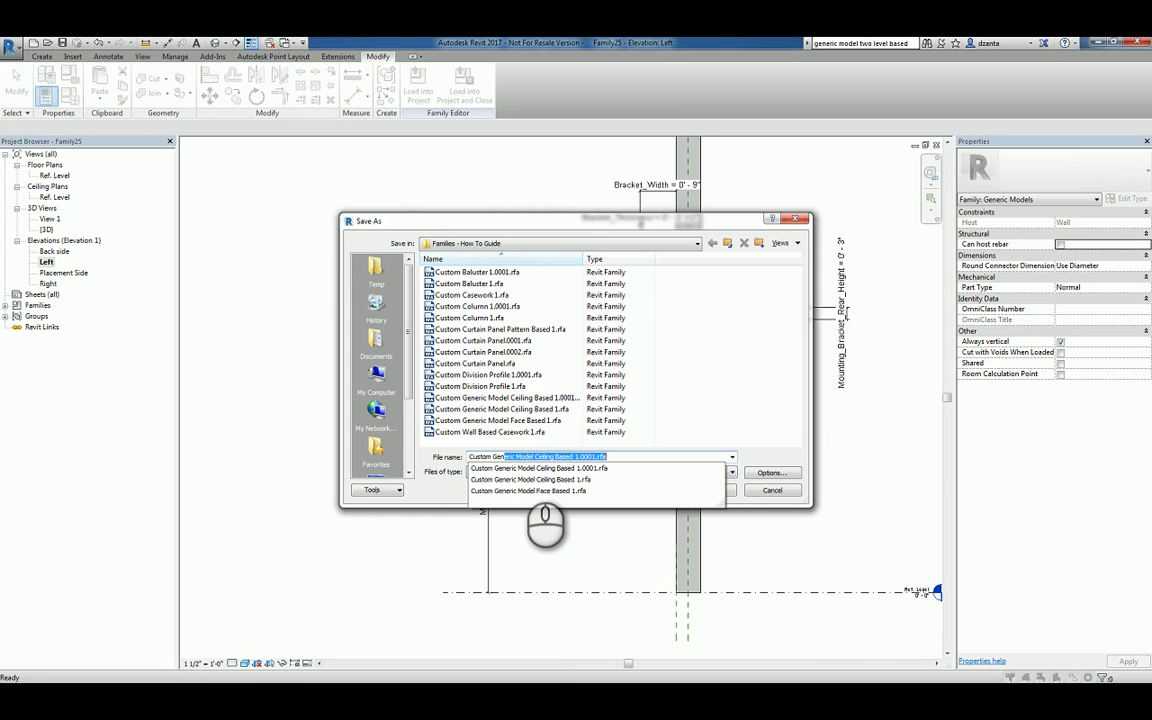
text( Model Wall Based 1)
key(Return)
Step: Load the saved family into the project and place a bracket on the wall
click(420, 103)
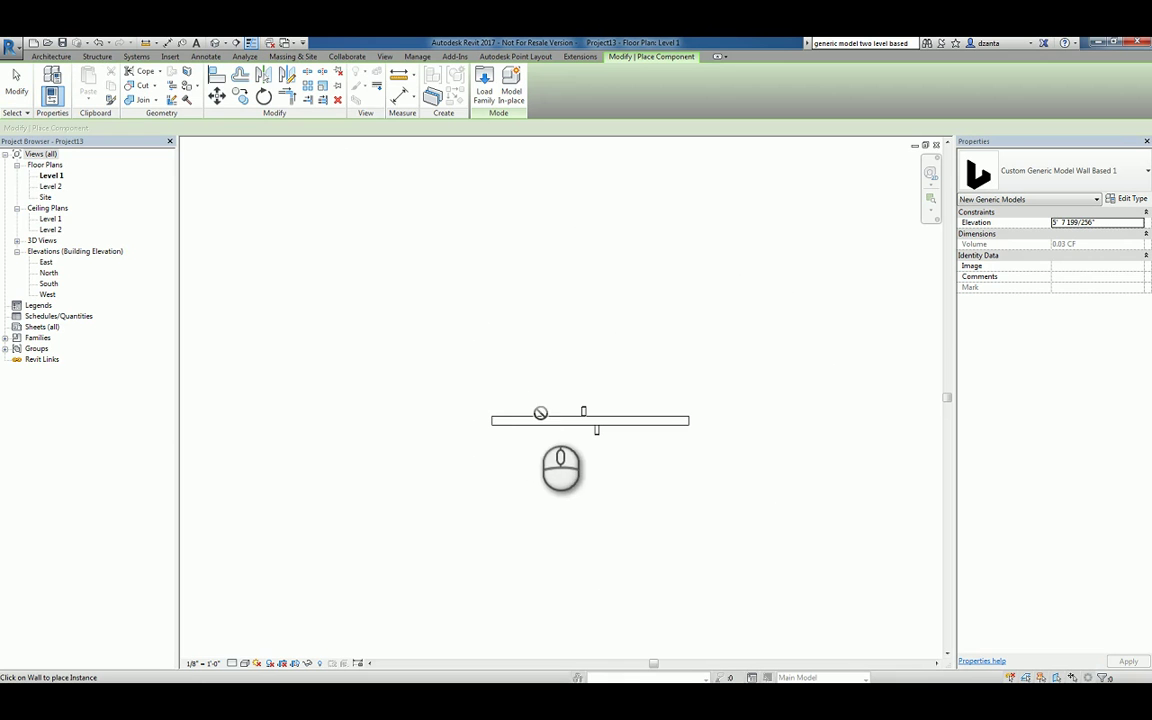
click(526, 412)
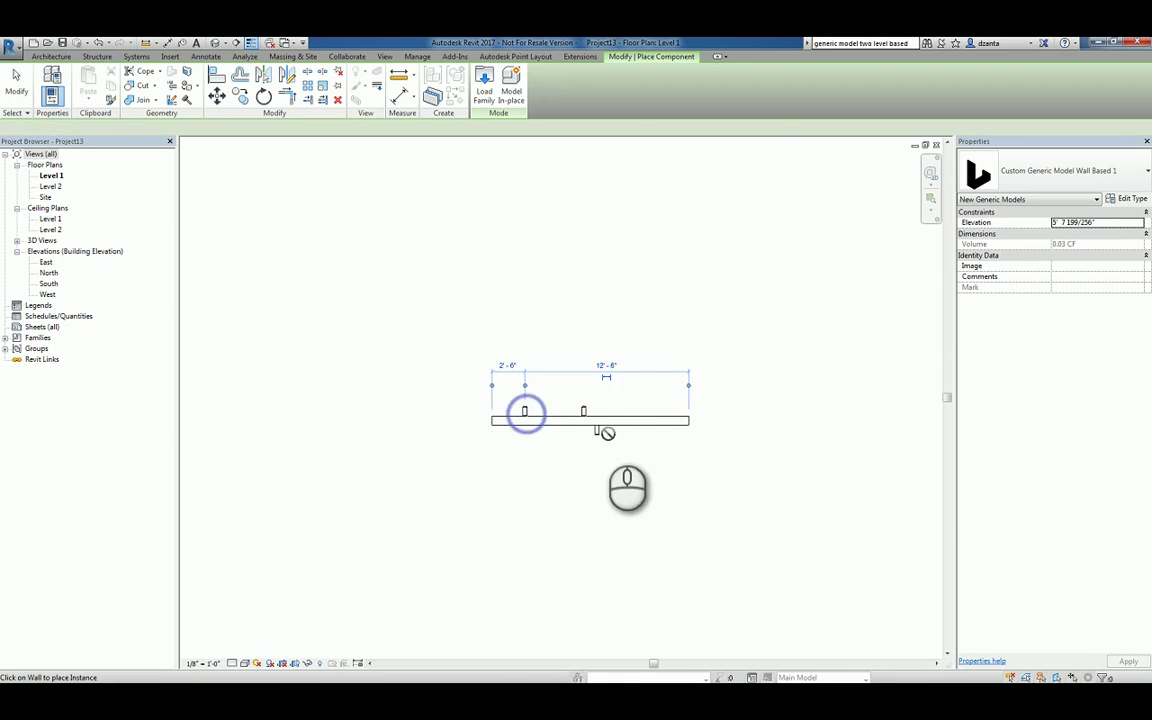
key(Escape)
Step: Set the new bracket type's Mounting_Height to 9 in the 3D view
click(213, 43)
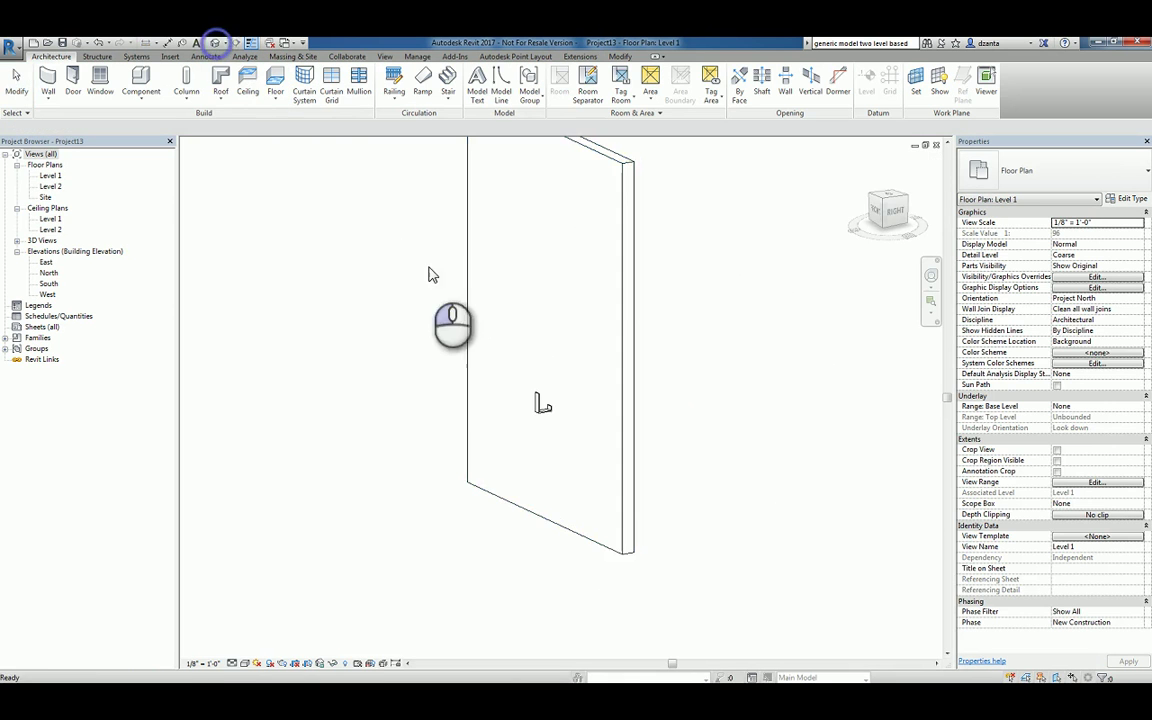
shift+middle_drag(698, 492, 535, 517)
click(644, 434)
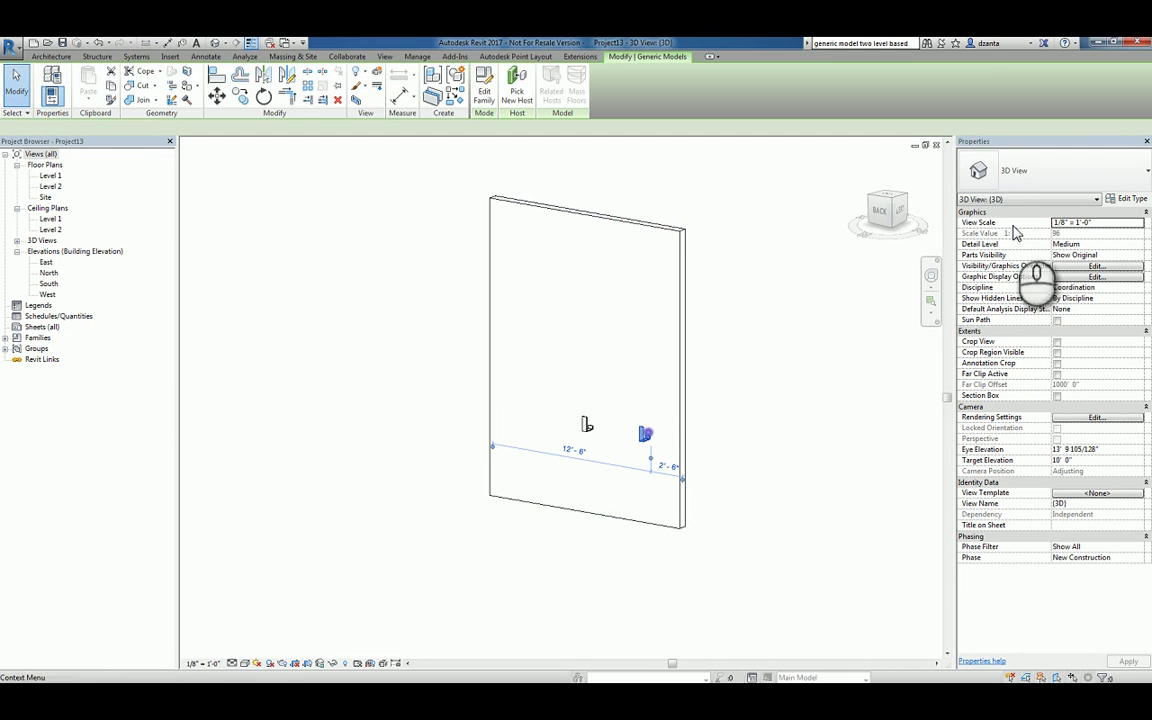
click(1137, 198)
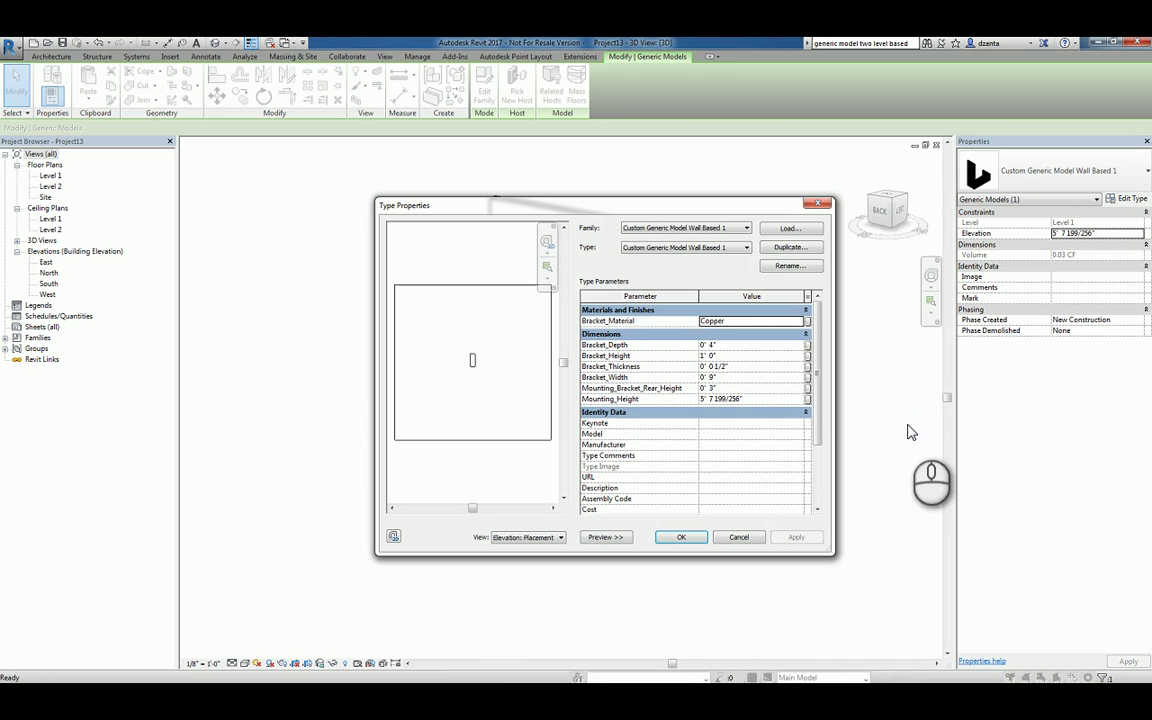
click(768, 399)
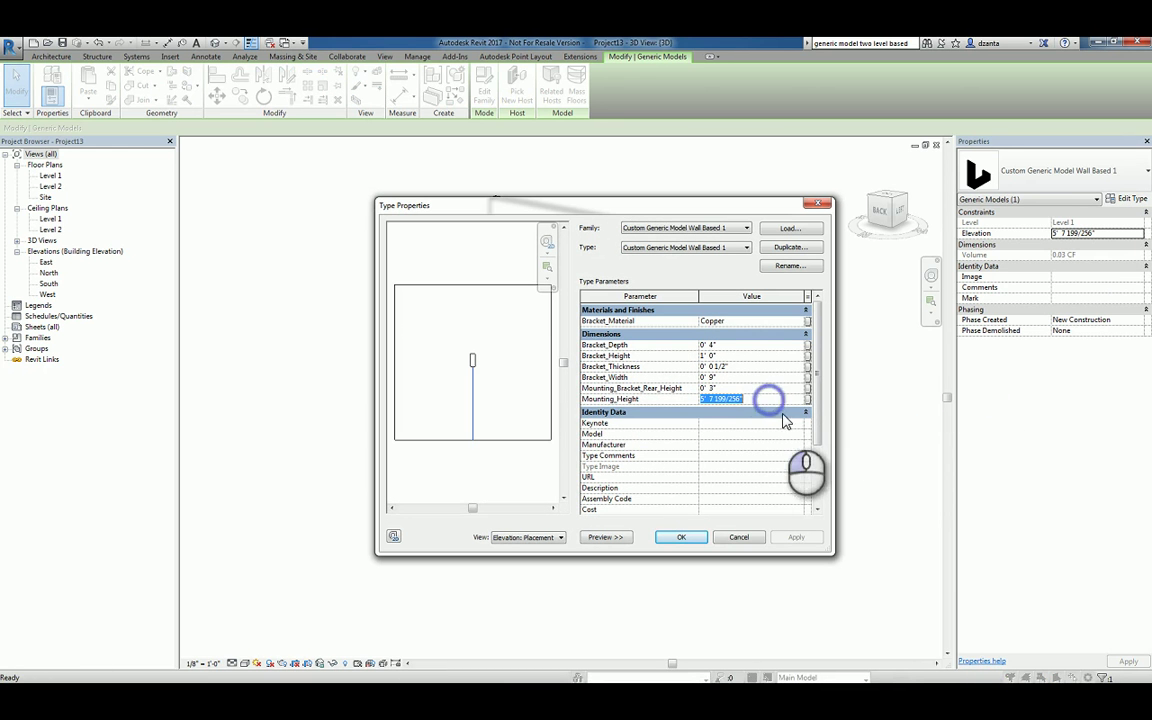
click(680, 537)
click(800, 568)
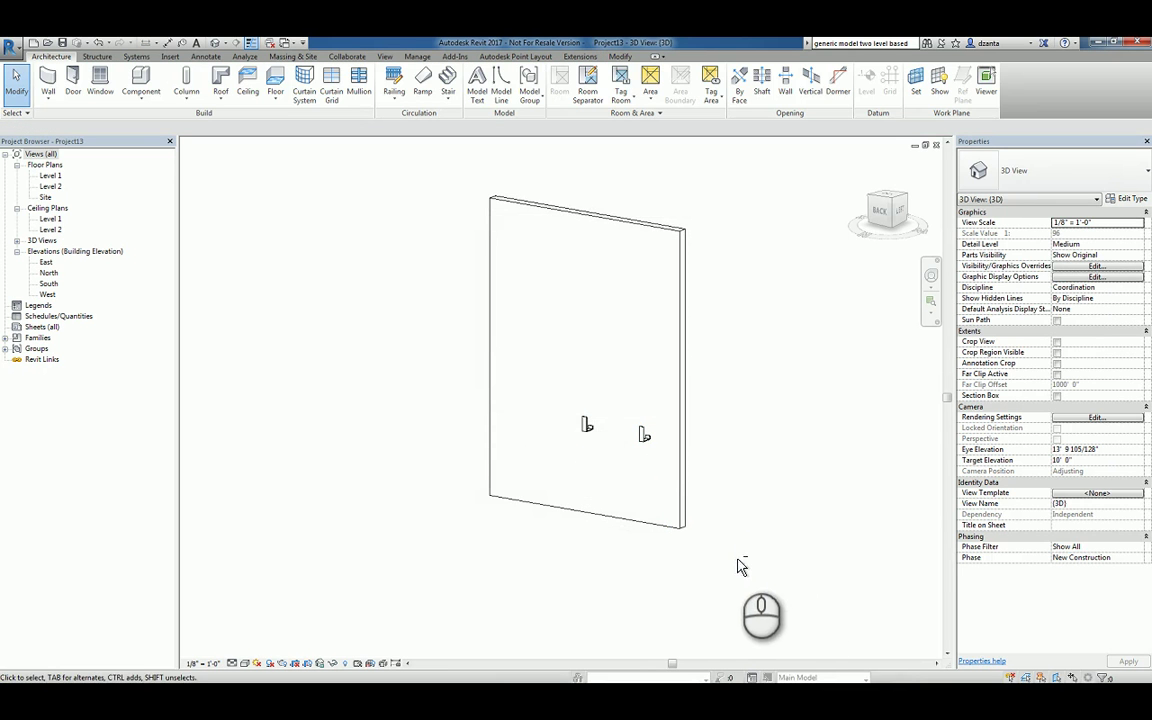
Step: Constrain the wall's top up to Level 2 and review both brackets
shift+middle_drag(743, 560, 665, 495)
click(665, 495)
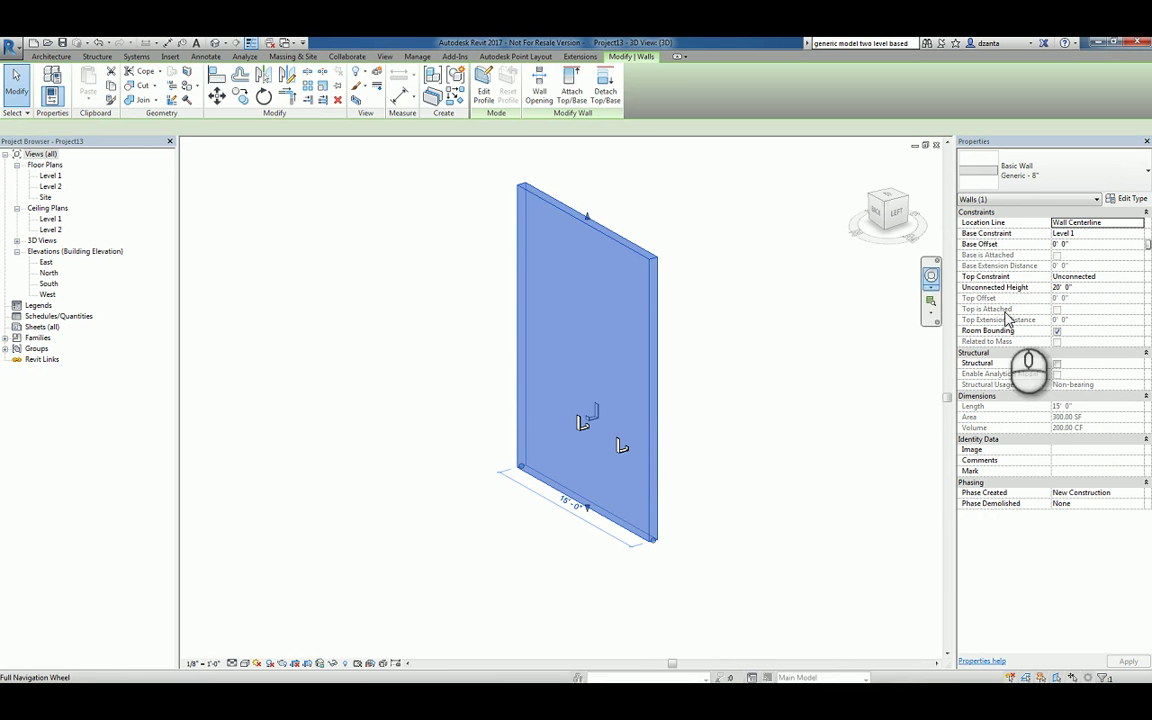
click(1138, 276)
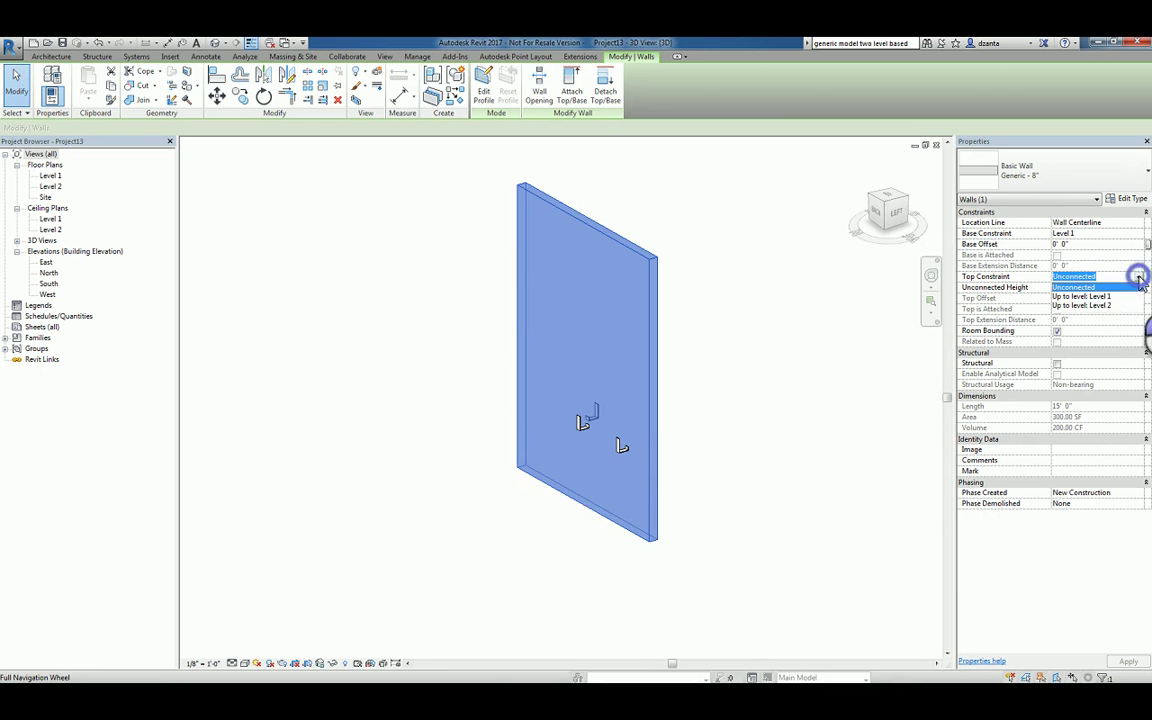
click(1106, 305)
click(836, 422)
shift+middle_drag(836, 422, 806, 494)
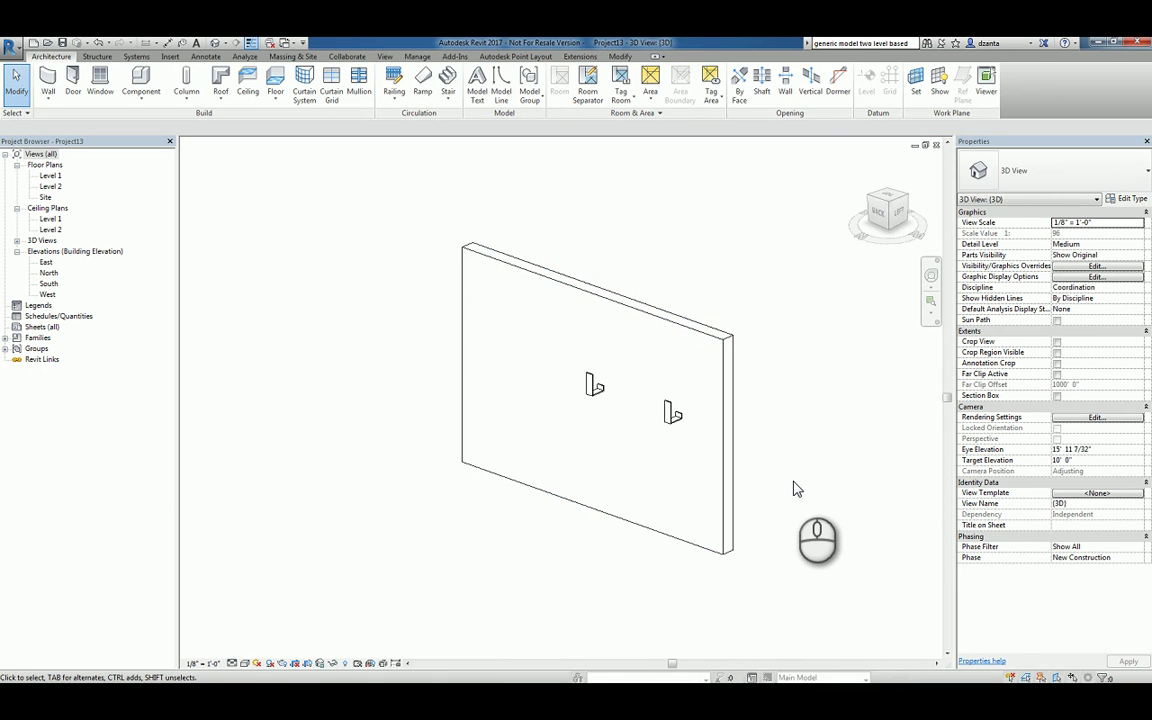